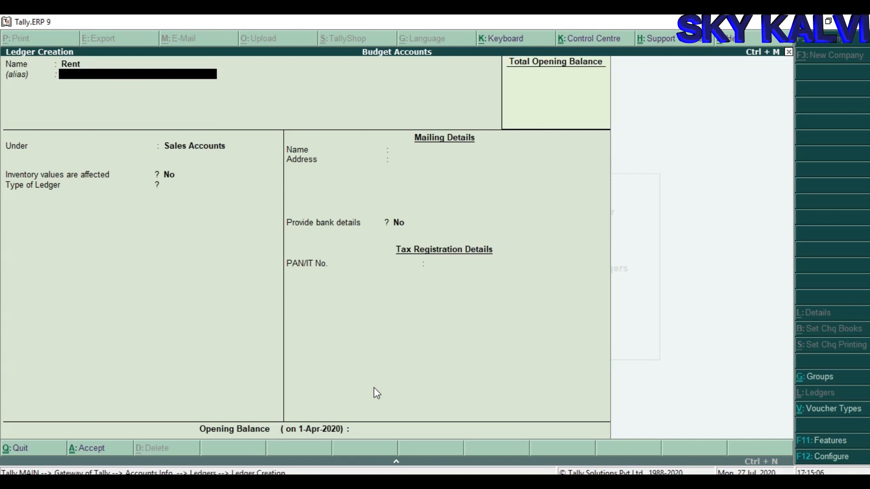
Finish creating the Rent ledger under Sales Accounts
{"action": "key", "text": "Return"}
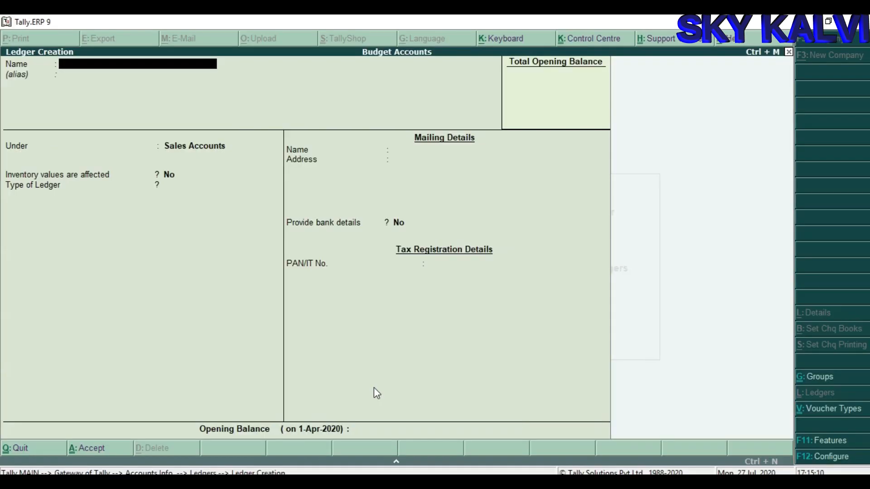
{"action": "type", "text": "General expenses"}
{"action": "key", "text": "Return"}
{"action": "key", "text": "Return"}
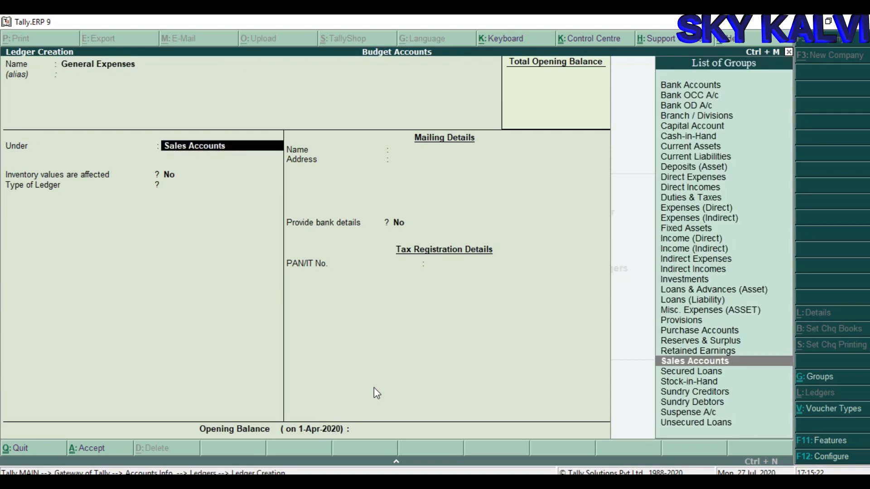
{"action": "type", "text": "In"}
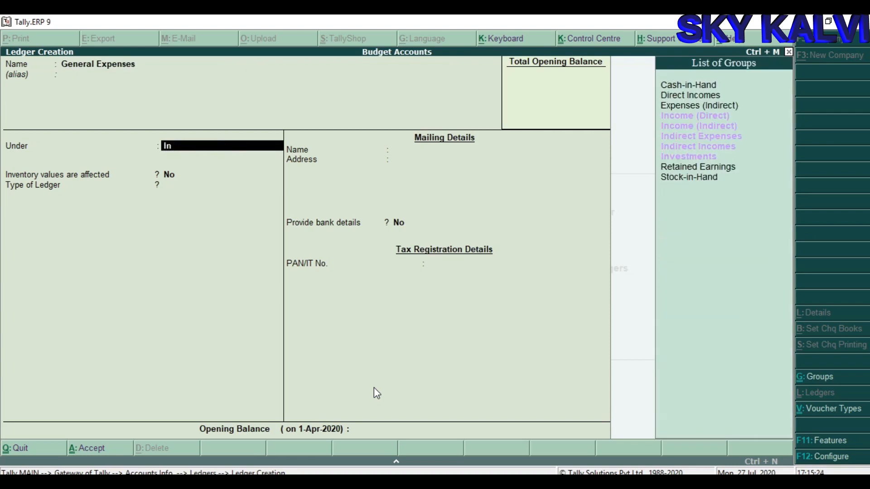
{"action": "key", "text": "Escape"}
{"action": "key", "text": "Escape"}
{"action": "key", "text": "y"}
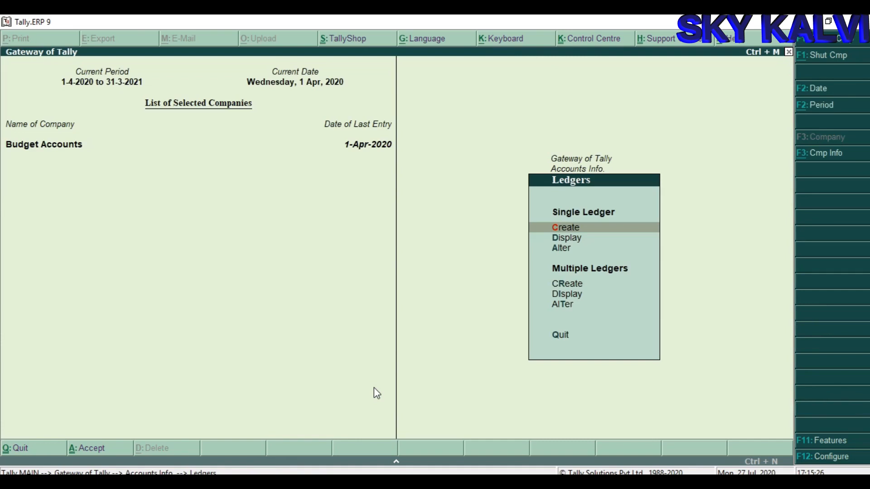
Open the ledger selection for altering a single existing ledger
{"action": "key", "text": "Down"}
{"action": "key", "text": "Down"}
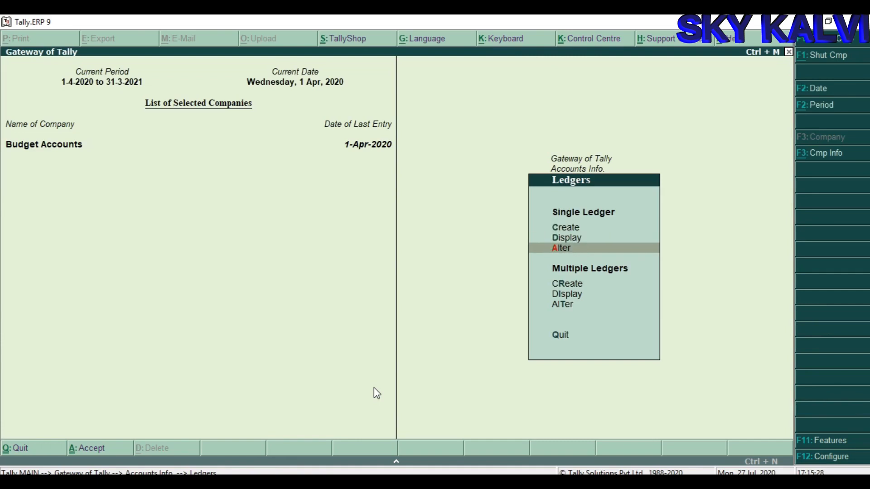
{"action": "key", "text": "Return"}
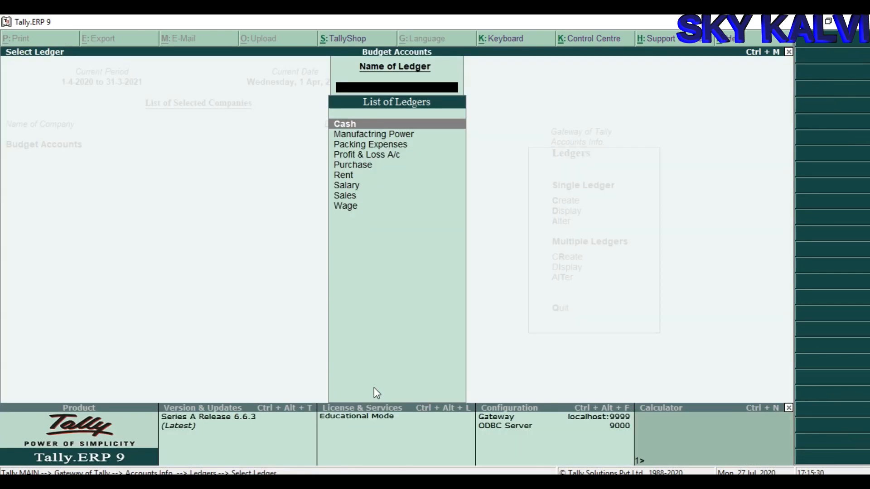
{"action": "key", "text": "Down"}
{"action": "key", "text": "Down"}
{"action": "key", "text": "Down"}
{"action": "key", "text": "Down"}
{"action": "key", "text": "Down"}
{"action": "key", "text": "Down"}
{"action": "key", "text": "Down"}
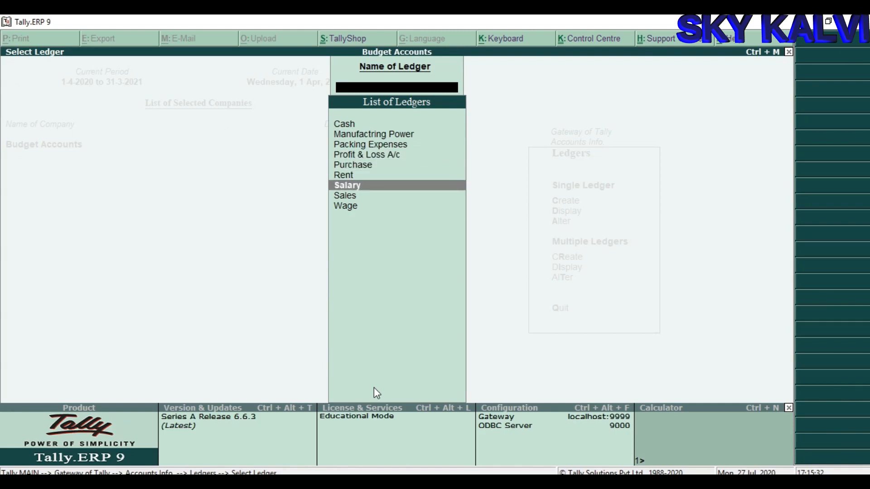
{"action": "key", "text": "Down"}
{"action": "key", "text": "Up"}
{"action": "key", "text": "Return"}
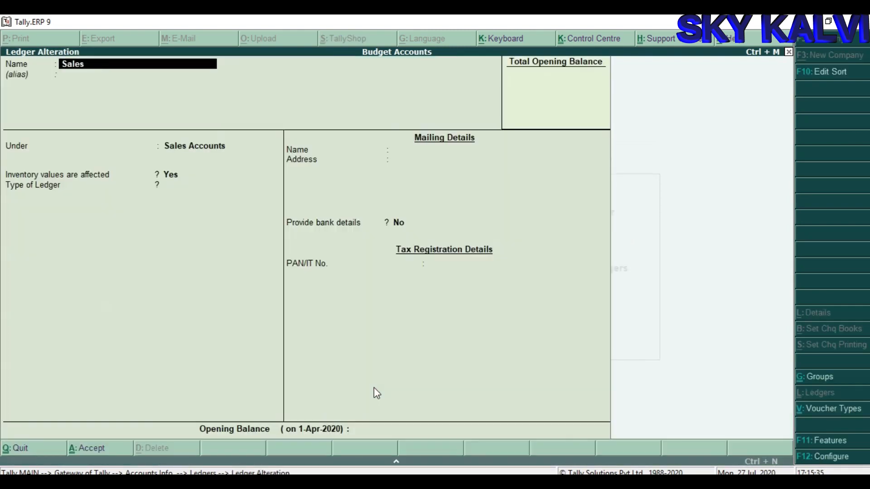
{"action": "key", "text": "Escape"}
Set the Salary ledger's group to Indirect Expenses, postpone the Windows restart by an hour, and save the ledger
{"action": "key", "text": "Up"}
{"action": "key", "text": "Up"}
{"action": "key", "text": "Down"}
{"action": "key", "text": "Return"}
{"action": "key", "text": "Return"}
{"action": "key", "text": "Return"}
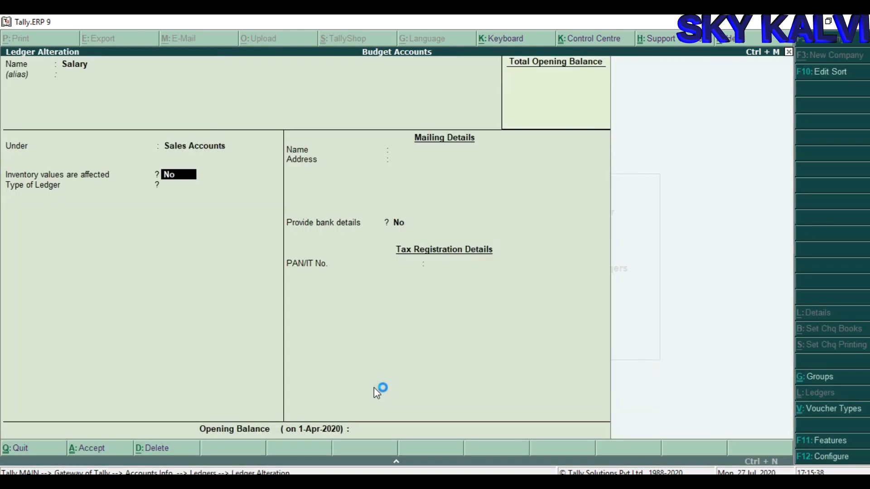
{"action": "key", "text": "BackSpace"}
{"action": "type", "text": "In"}
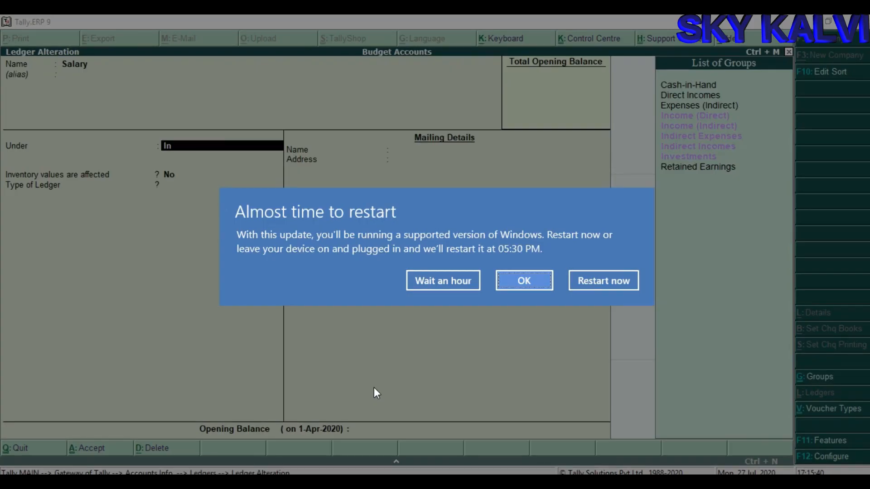
{"action": "left_click", "coordinate": [446, 284]}
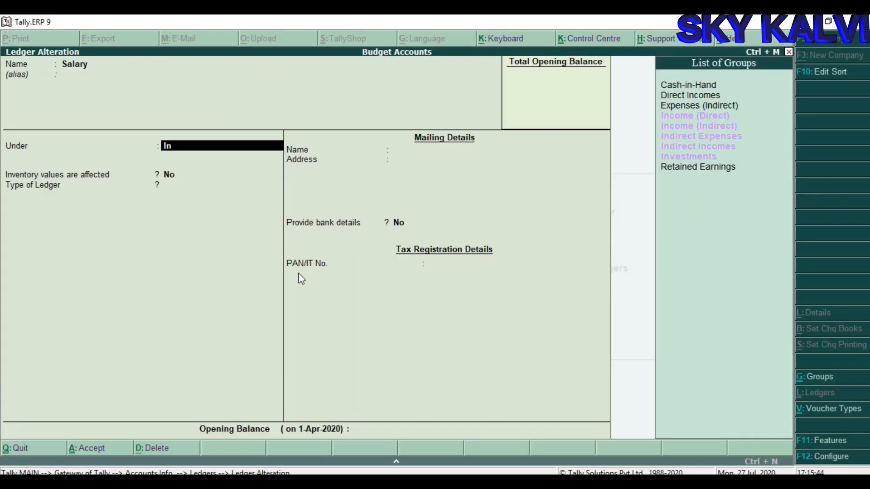
{"action": "key", "text": "Down"}
{"action": "key", "text": "Down"}
{"action": "key", "text": "Down"}
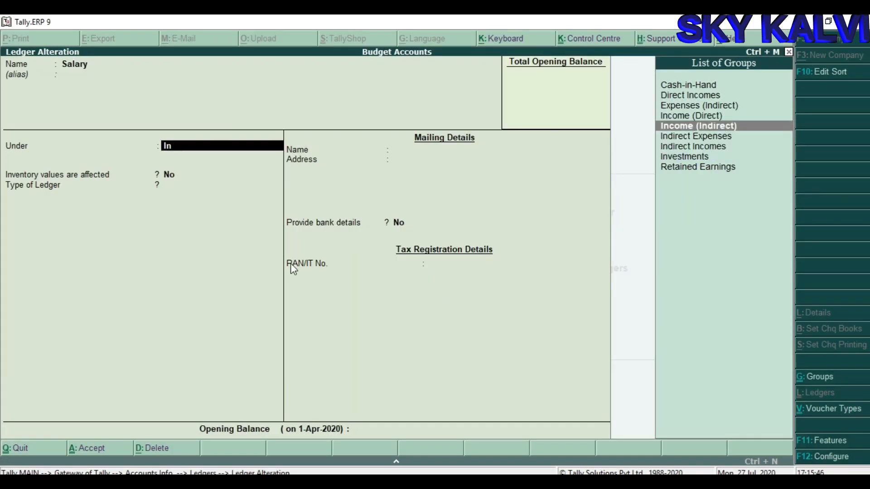
{"action": "key", "text": "Return"}
{"action": "key", "text": "Return"}
{"action": "key", "text": "Return"}
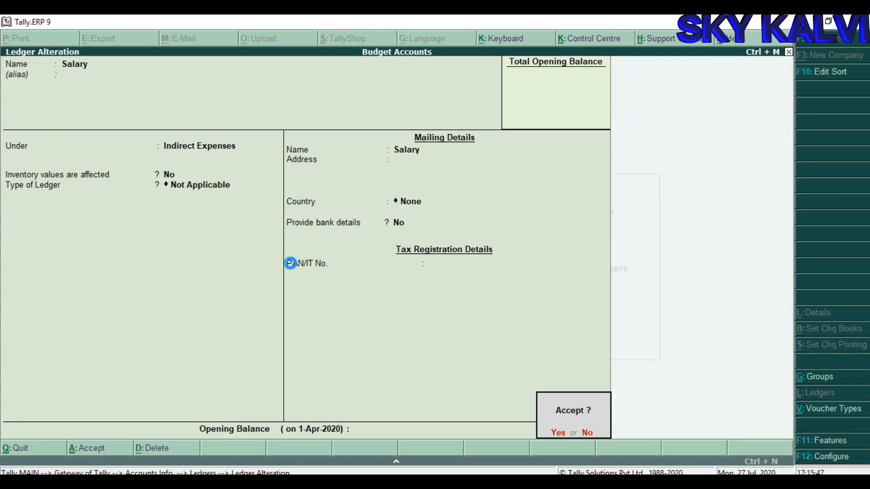
{"action": "key", "text": "Return"}
Open the existing Rent ledger for alteration
{"action": "key", "text": "Up"}
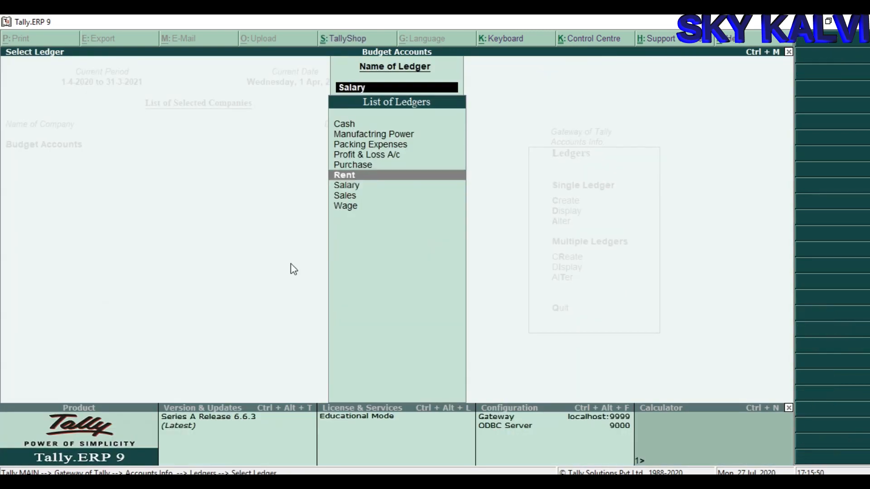
{"action": "key", "text": "Up"}
{"action": "key", "text": "Up"}
{"action": "key", "text": "Up"}
{"action": "key", "text": "Down"}
{"action": "key", "text": "Down"}
{"action": "key", "text": "Down"}
{"action": "key", "text": "Down"}
{"action": "key", "text": "Up"}
{"action": "key", "text": "Up"}
{"action": "key", "text": "Up"}
{"action": "key", "text": "Up"}
{"action": "key", "text": "Down"}
{"action": "key", "text": "Down"}
{"action": "key", "text": "Down"}
{"action": "key", "text": "Return"}
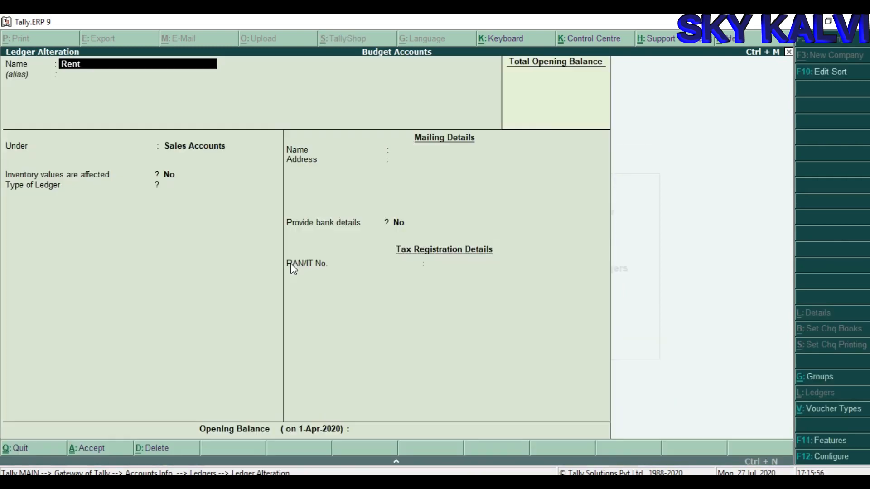
Set the Rent ledger's group to Indirect Expenses and leave ledger alteration
{"action": "left_click", "coordinate": [221, 149]}
{"action": "type", "text": "In"}
{"action": "key", "text": "Down"}
{"action": "key", "text": "Down"}
{"action": "key", "text": "Down"}
{"action": "key", "text": "Return"}
{"action": "key", "text": "Return"}
{"action": "key", "text": "Return"}
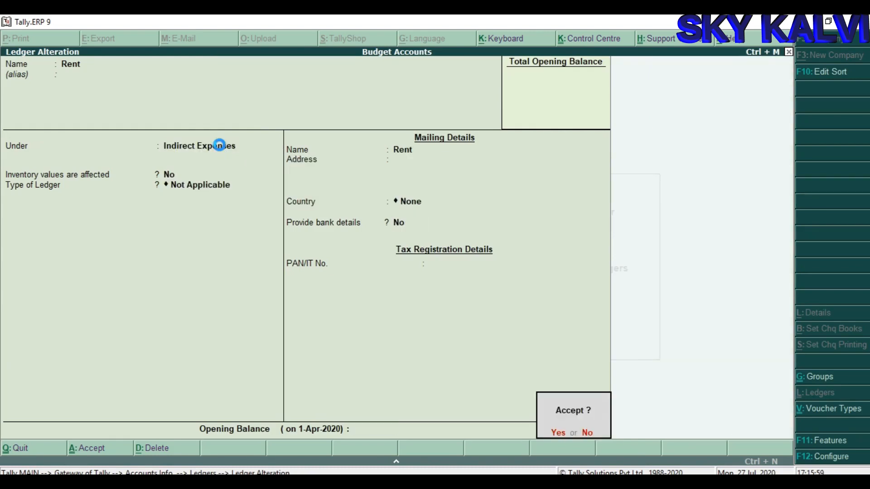
{"action": "key", "text": "n"}
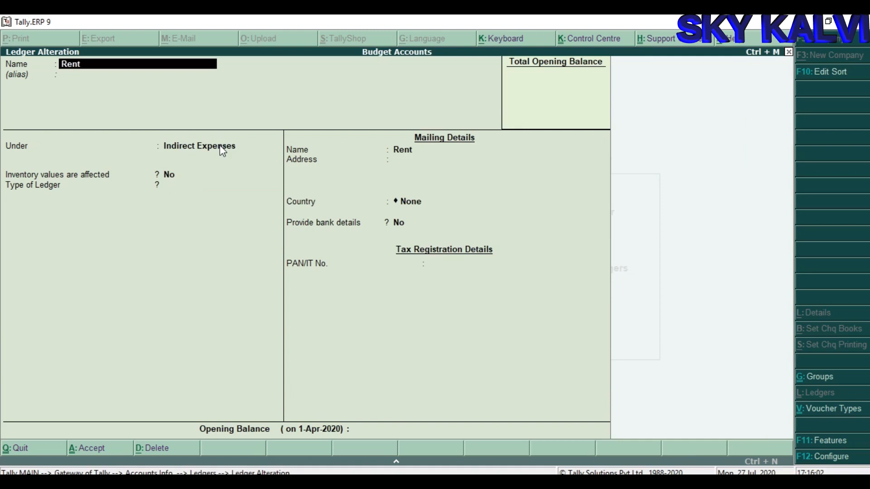
{"action": "key", "text": "Escape"}
{"action": "key", "text": "BackSpace"}
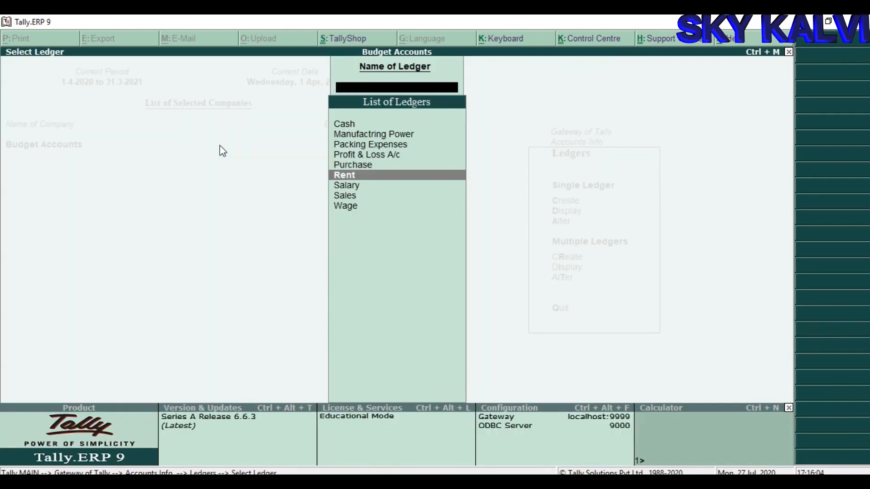
{"action": "key", "text": "Escape"}
Create a single ledger named General Expenses under Indirect Expenses and start another new ledger named Wages
{"action": "key", "text": "Up"}
{"action": "key", "text": "Up"}
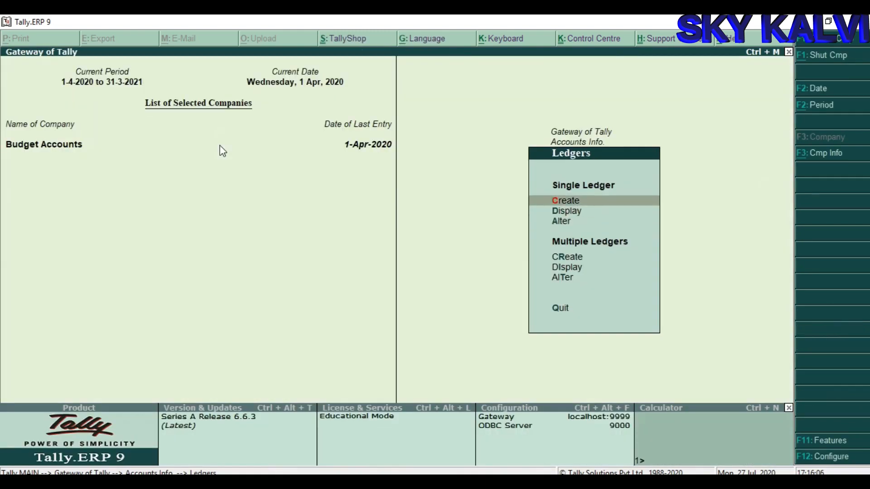
{"action": "key", "text": "Return"}
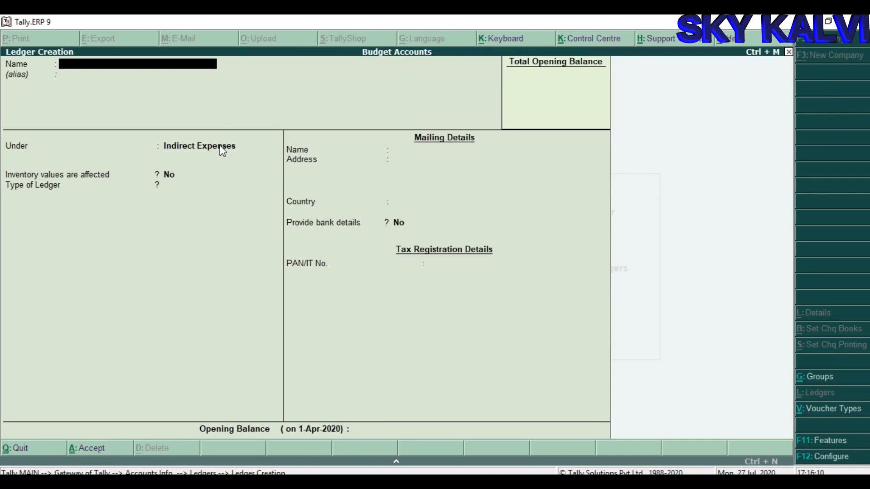
{"action": "type", "text": "Gener"}
{"action": "type", "text": "a"}
{"action": "type", "text": "l Expense"}
{"action": "type", "text": "s"}
{"action": "key", "text": "Return"}
{"action": "key", "text": "Return"}
{"action": "key", "text": "Return"}
{"action": "key", "text": "Return"}
{"action": "key", "text": "Return"}
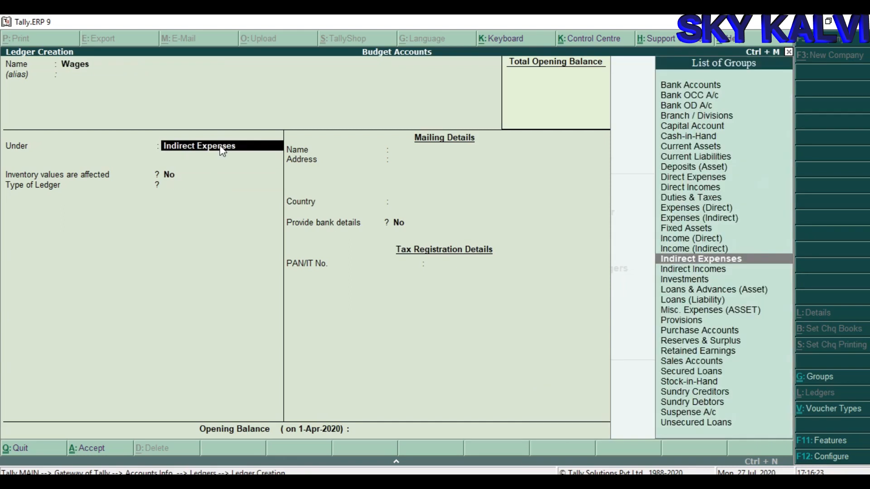
Assign the new Wages ledger to the Direct Expenses group and save it
{"action": "type", "text": "Di"}
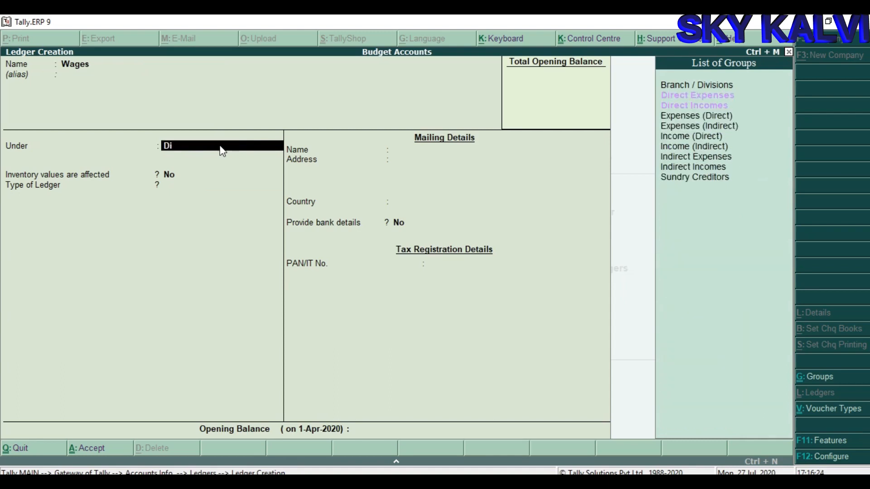
{"action": "key", "text": "Return"}
{"action": "key", "text": "Return"}
{"action": "key", "text": "Return"}
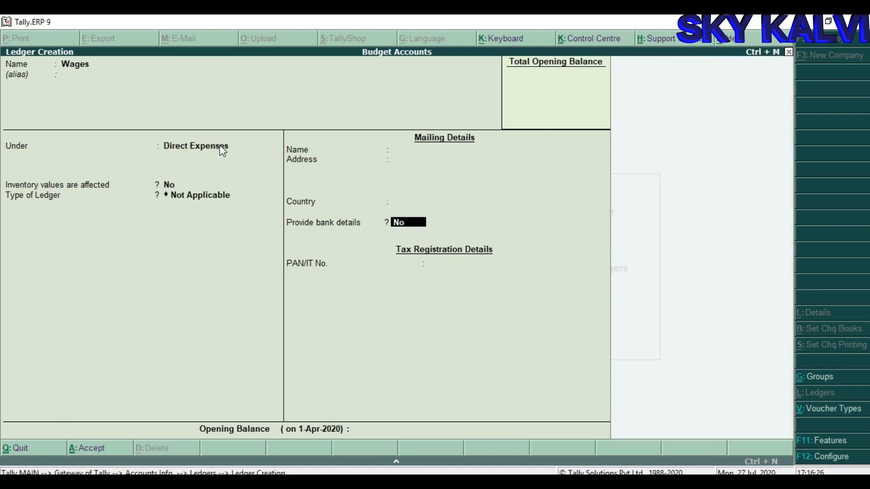
{"action": "key", "text": "Return"}
{"action": "key", "text": "Return"}
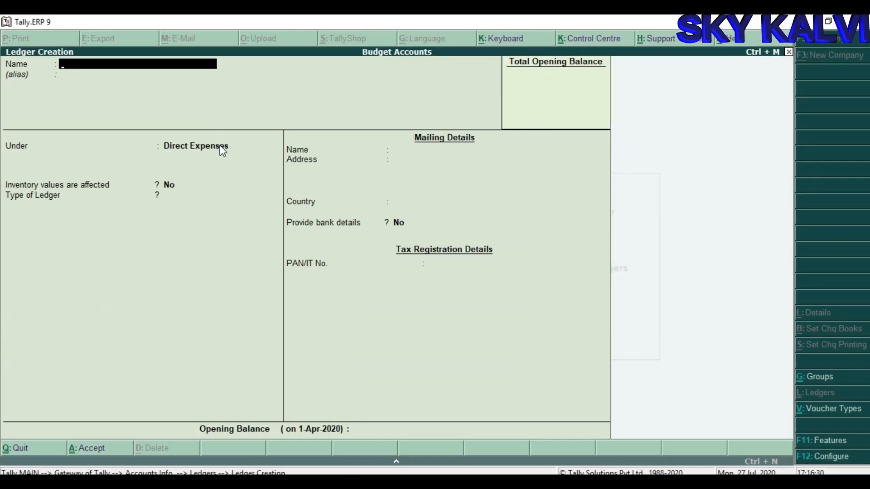
Create a ledger named Carriage in Word under Direct Expenses
{"action": "type", "text": "Carriage in Word"}
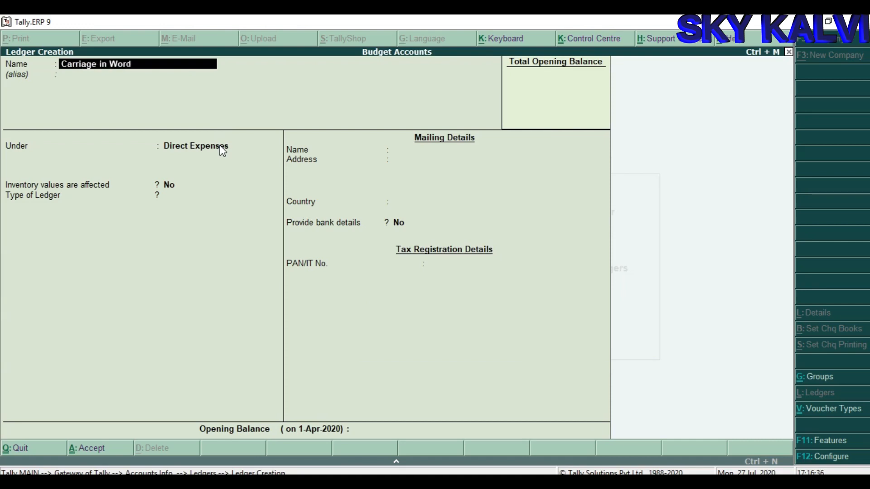
{"action": "key", "text": "Return"}
{"action": "key", "text": "Return"}
{"action": "key", "text": "Return"}
{"action": "key", "text": "Return"}
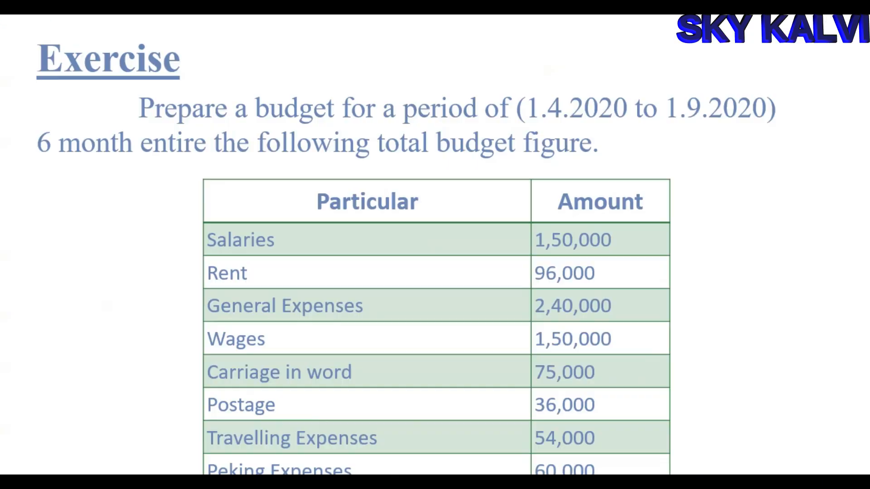
Create a ledger named Postage under Indirect Expenses
{"action": "type", "text": "Po"}
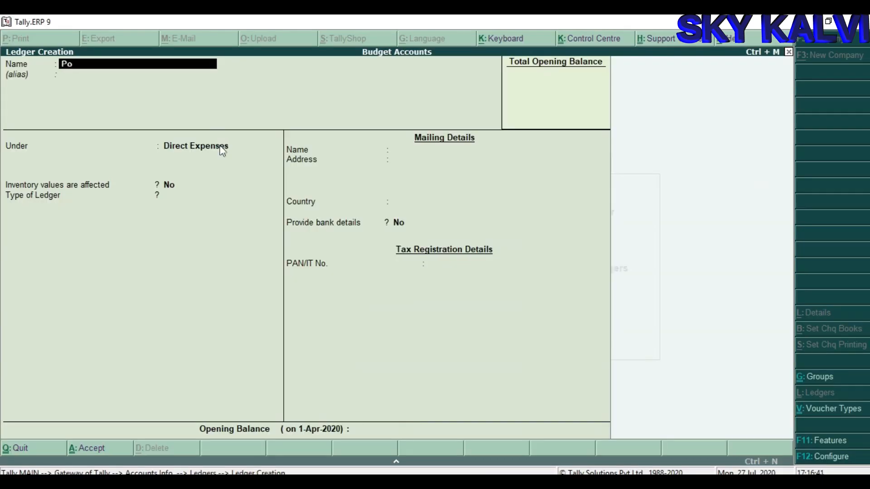
{"action": "type", "text": "stage"}
{"action": "key", "text": "Return"}
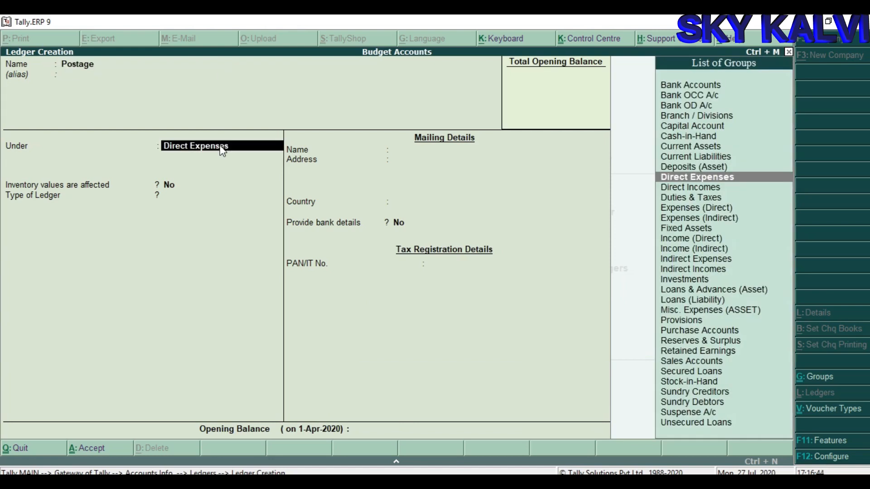
{"action": "type", "text": "Ind"}
{"action": "key", "text": "Up"}
{"action": "key", "text": "Return"}
{"action": "key", "text": "Return"}
{"action": "key", "text": "Return"}
{"action": "key", "text": "Return"}
{"action": "key", "text": "Return"}
{"action": "key", "text": "Return"}
{"action": "key", "text": "Return"}
{"action": "key", "text": "Return"}
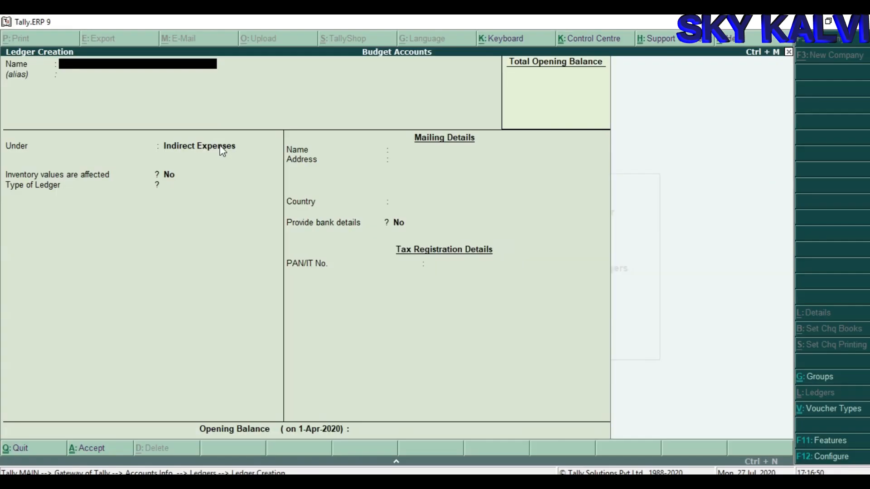
Create a ledger named Travelling Expenses under Indirect Expenses
{"action": "type", "text": "Travelling Expenses"}
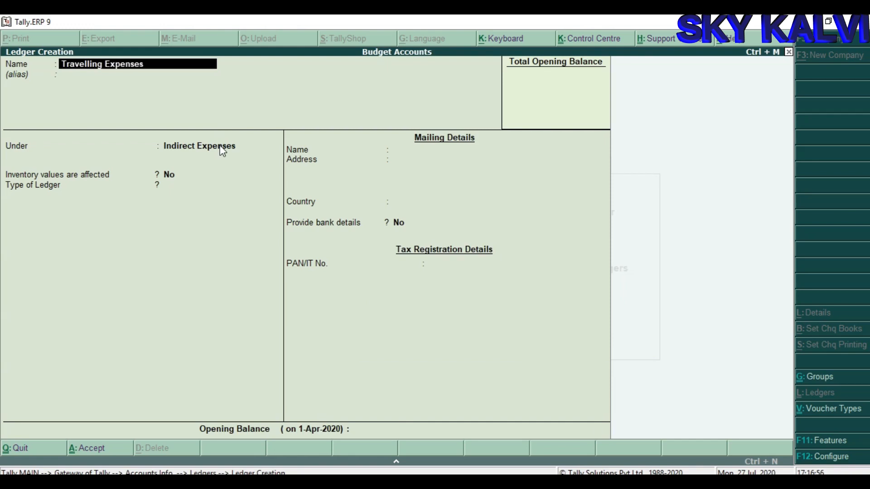
{"action": "key", "text": "Return"}
{"action": "key", "text": "Return"}
{"action": "key", "text": "Return"}
{"action": "key", "text": "Return"}
{"action": "key", "text": "Return"}
{"action": "key", "text": "Return"}
{"action": "key", "text": "Return"}
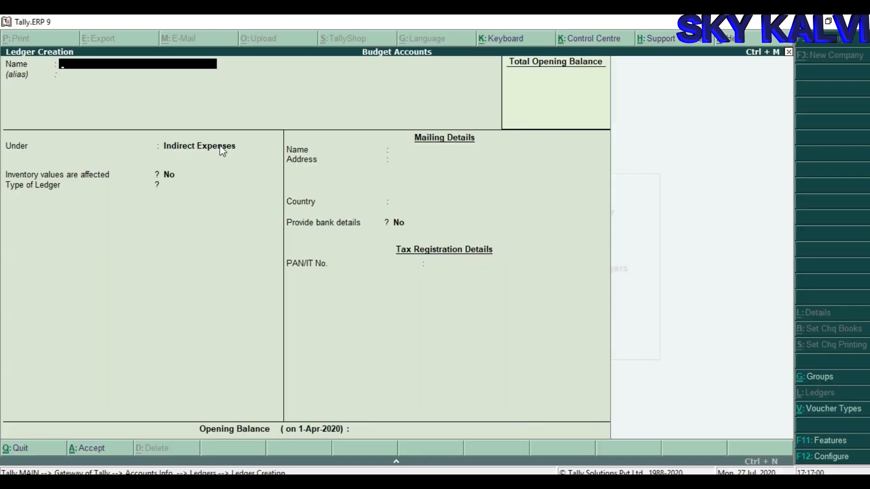
Try Packing Expenses as the new ledger's name, and shorten it to Packing Expense
{"action": "type", "text": "Packing Expenses"}
{"action": "key", "text": "Return"}
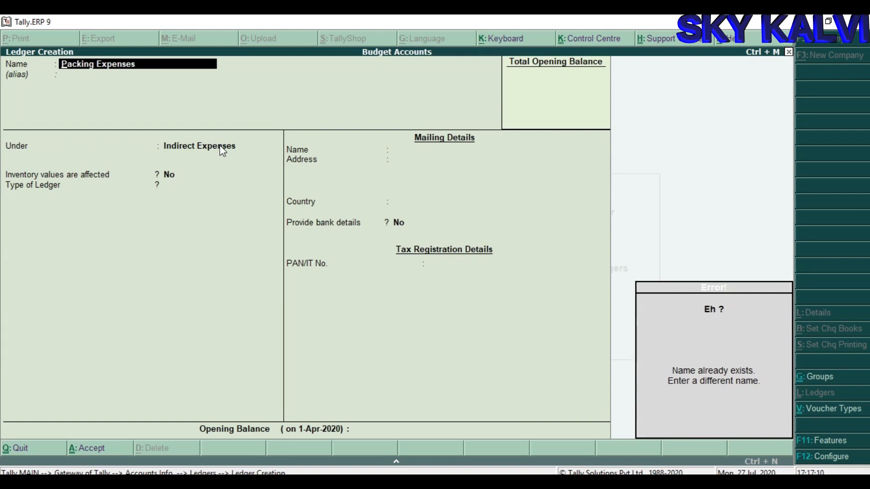
{"action": "key", "text": "BackSpace"}
{"action": "key", "text": "Return"}
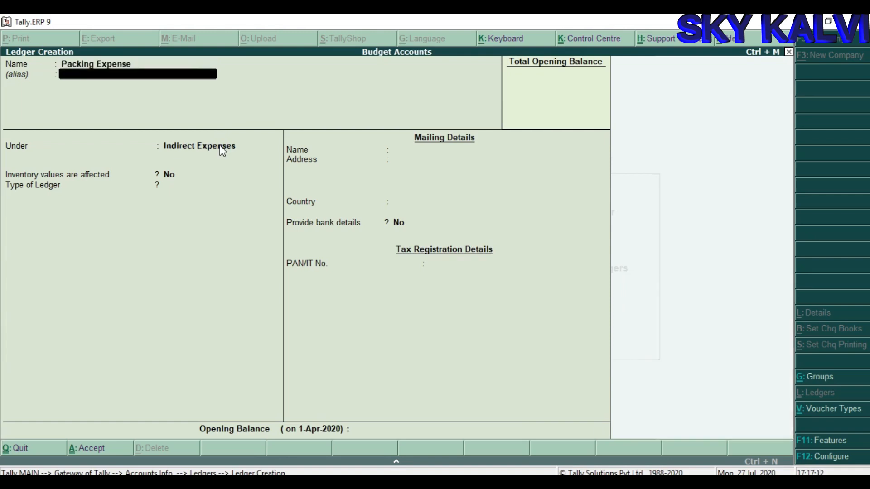
Place the Packing Expense ledger under Direct Expenses, save it, and leave ledger creation for the main gateway
{"action": "key", "text": "Return"}
{"action": "key", "text": "Return"}
{"action": "key", "text": "Return"}
{"action": "key", "text": "Return"}
{"action": "key", "text": "BackSpace"}
{"action": "key", "text": "BackSpace"}
{"action": "key", "text": "BackSpace"}
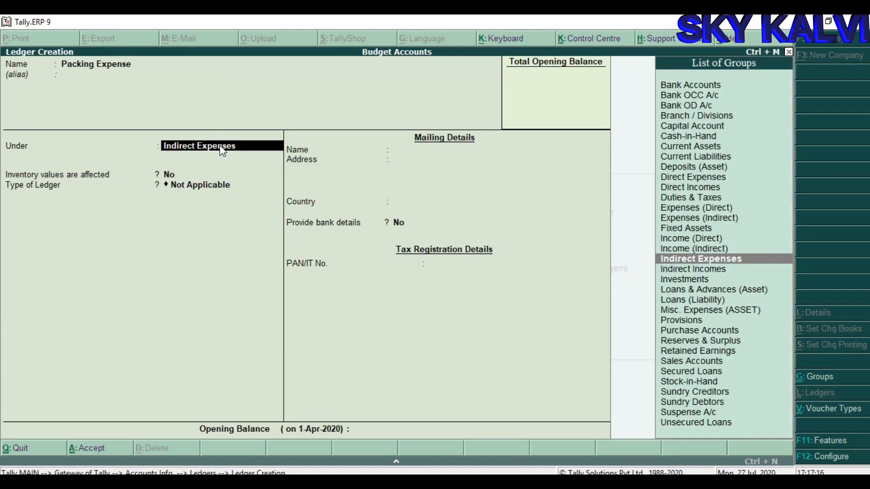
{"action": "type", "text": "Di"}
{"action": "key", "text": "Down"}
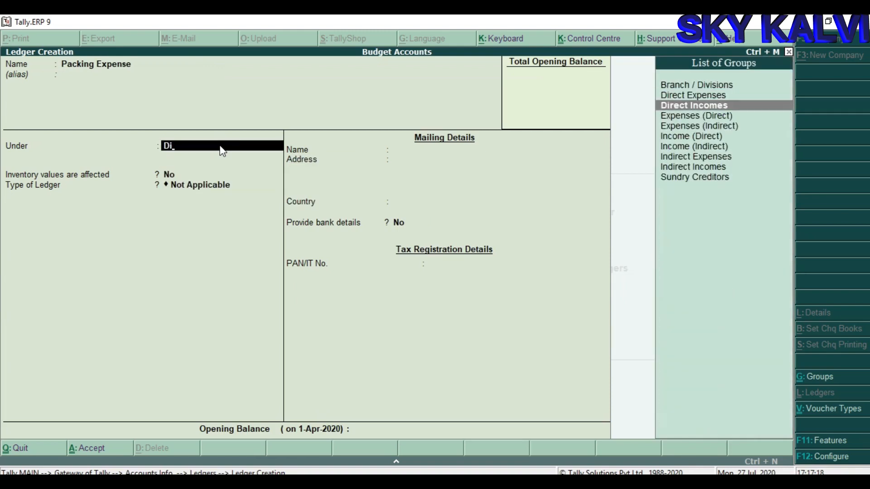
{"action": "key", "text": "Up"}
{"action": "key", "text": "Return"}
{"action": "key", "text": "Return"}
{"action": "key", "text": "Return"}
{"action": "key", "text": "Return"}
{"action": "key", "text": "Return"}
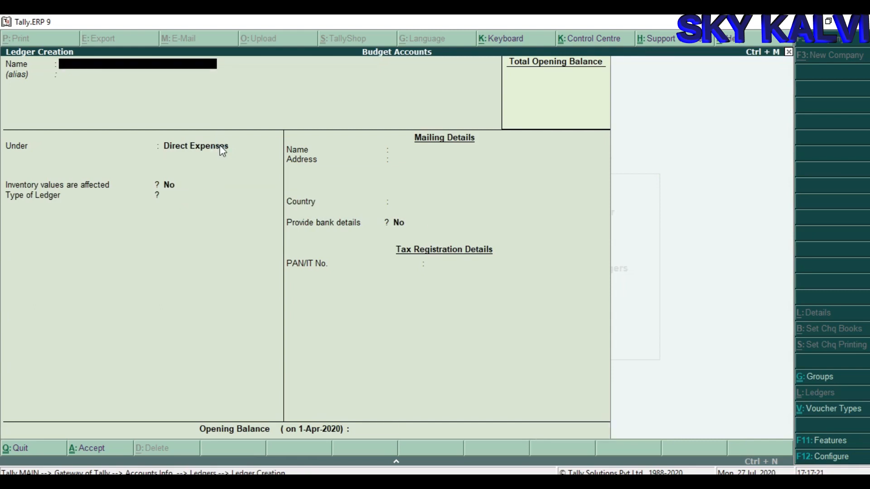
{"action": "key", "text": "Escape"}
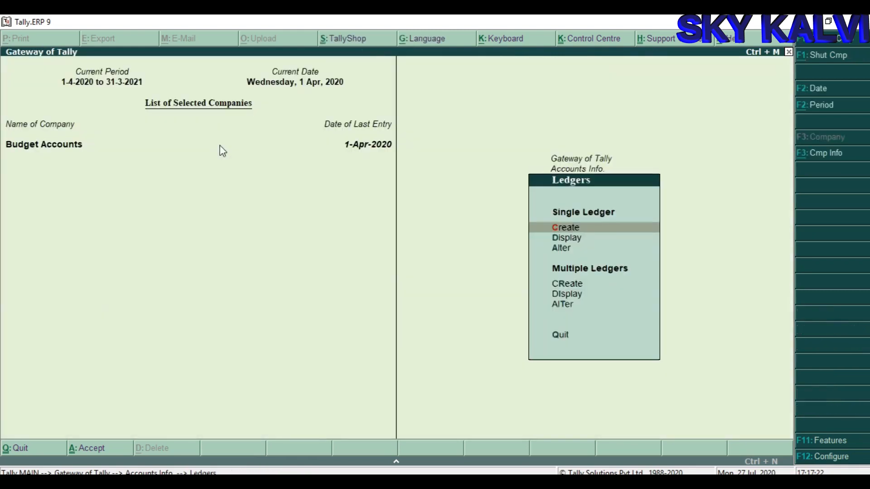
{"action": "key", "text": "Escape"}
{"action": "key", "text": "Escape"}
{"action": "key", "text": "Escape"}
{"action": "key", "text": "Escape"}
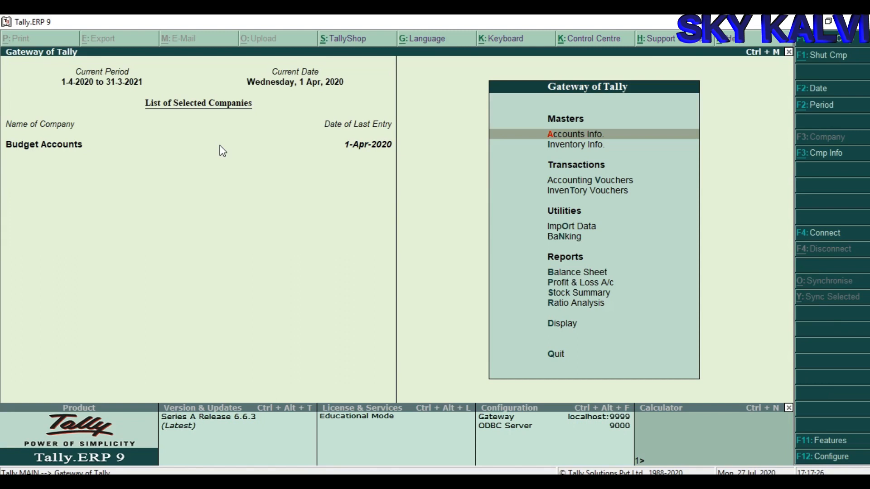
Enable Maintain budgets and controls in the company's accounting features and save the settings
{"action": "key", "text": "F11"}
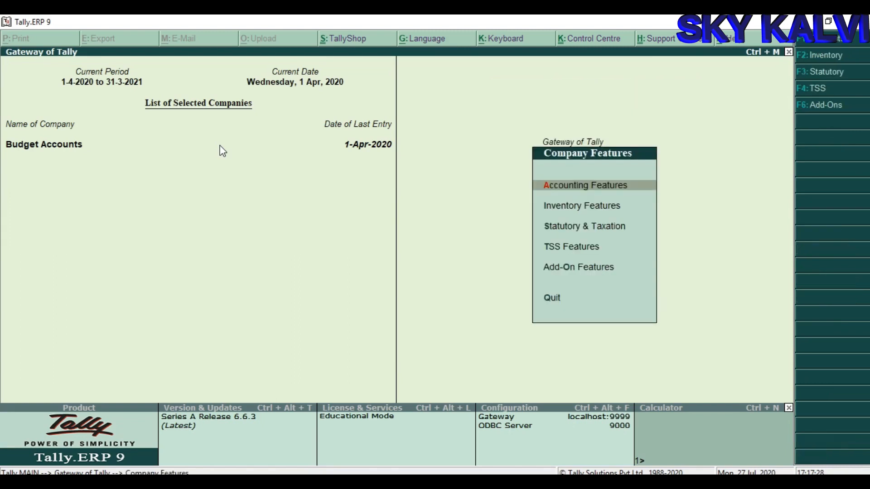
{"action": "key", "text": "Return"}
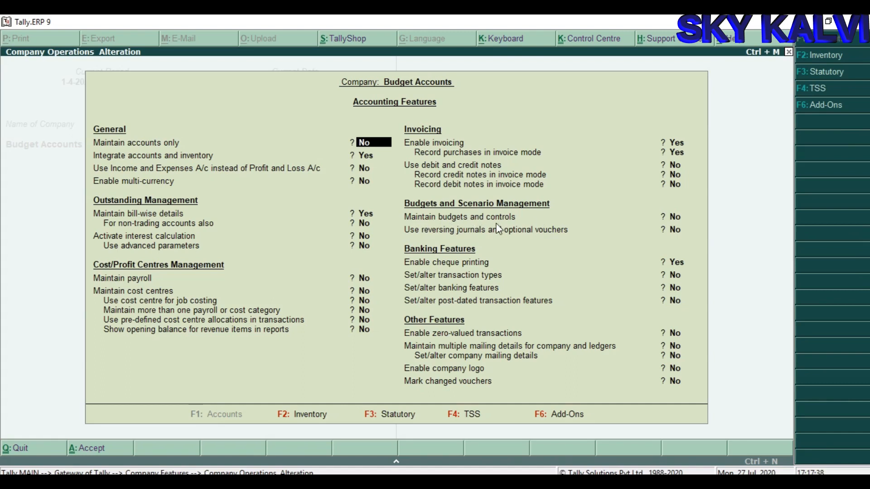
{"action": "left_click", "coordinate": [673, 218]}
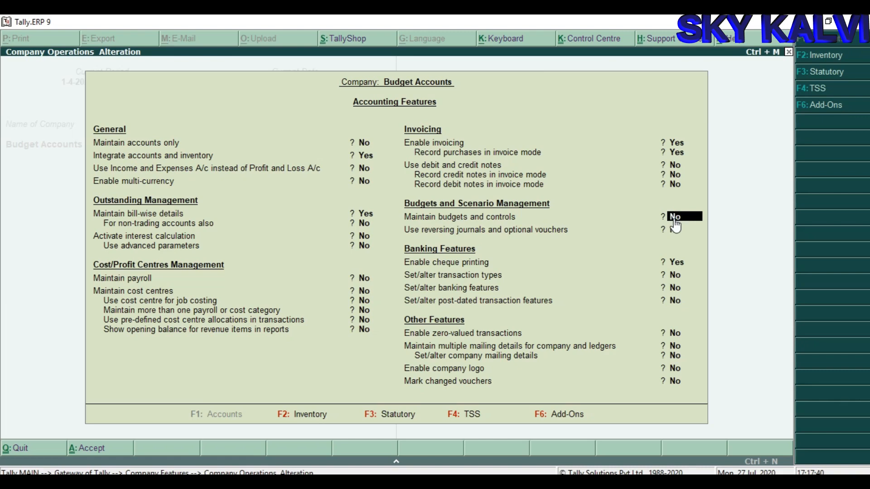
{"action": "key", "text": "y"}
{"action": "key", "text": "Return"}
{"action": "key", "text": "Return"}
{"action": "key", "text": "Return"}
{"action": "key", "text": "Return"}
{"action": "key", "text": "Return"}
{"action": "key", "text": "Return"}
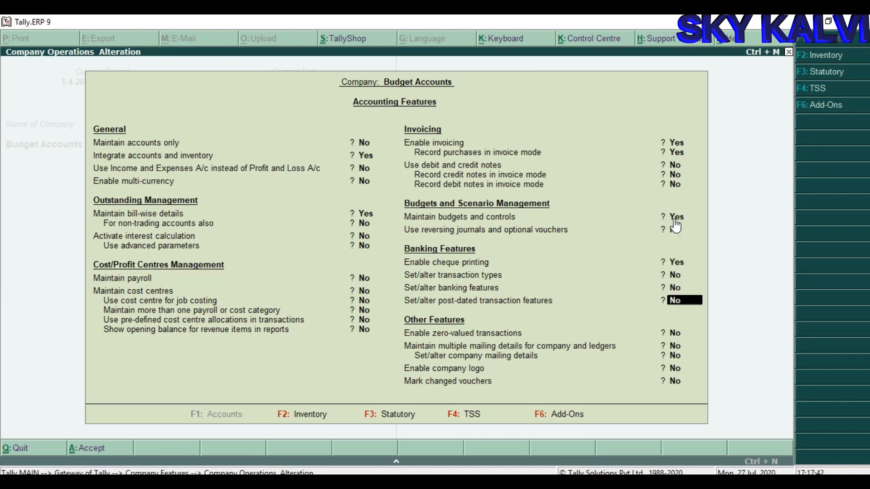
{"action": "key", "text": "Return"}
{"action": "key", "text": "Return"}
{"action": "key", "text": "Return"}
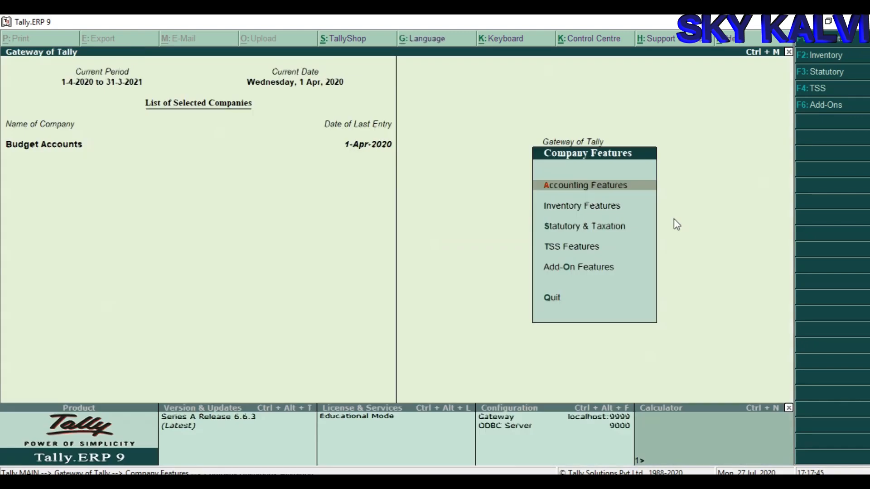
{"action": "key", "text": "Escape"}
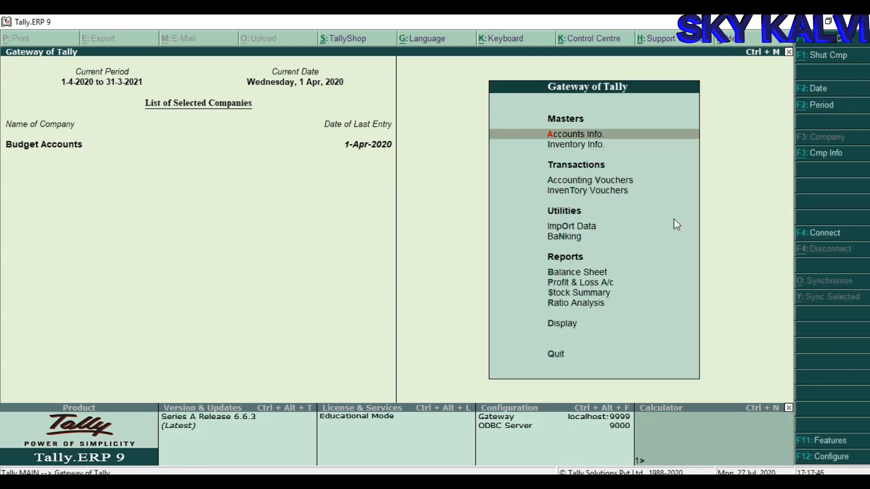
Start a new budget named Expenses Buget under Primary, with a period from 1-Apr-2020 to 1-Sep-2020
{"action": "key", "text": "Return"}
{"action": "key", "text": "Down"}
{"action": "key", "text": "Down"}
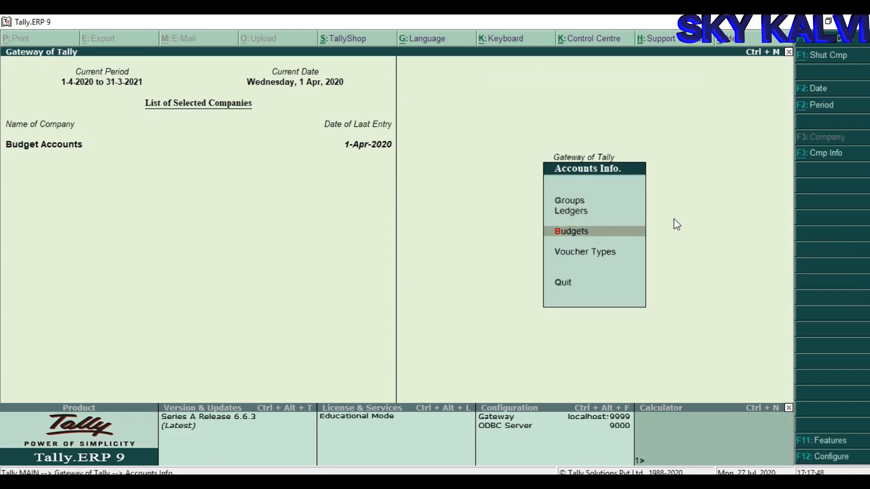
{"action": "key", "text": "Return"}
{"action": "key", "text": "Return"}
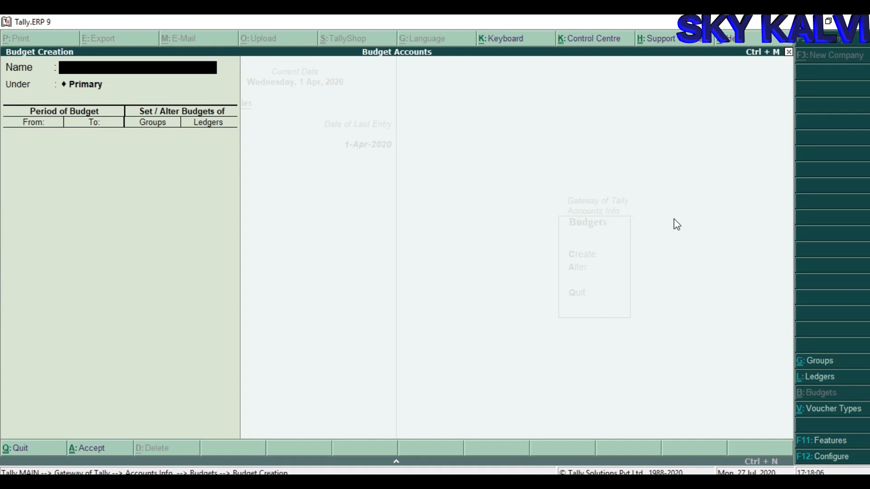
{"action": "type", "text": "Expenses Buget"}
{"action": "key", "text": "Return"}
{"action": "key", "text": "Return"}
{"action": "type", "text": "1.4."}
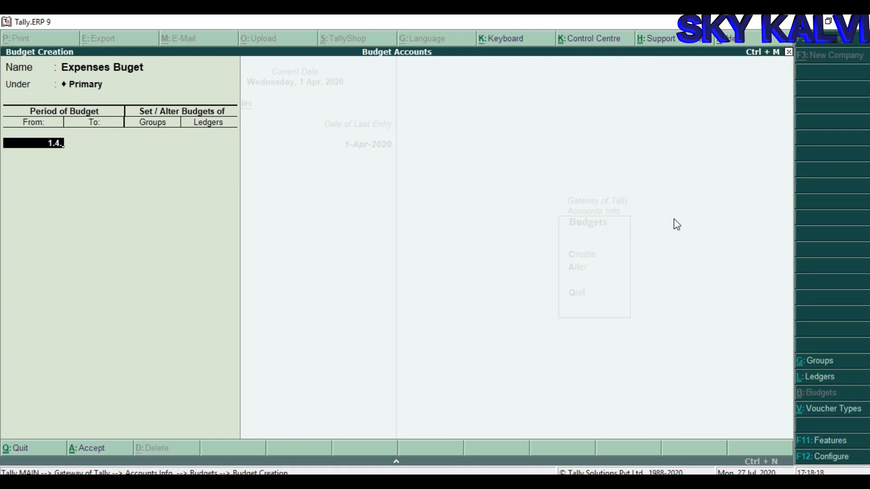
{"action": "key", "text": "Return"}
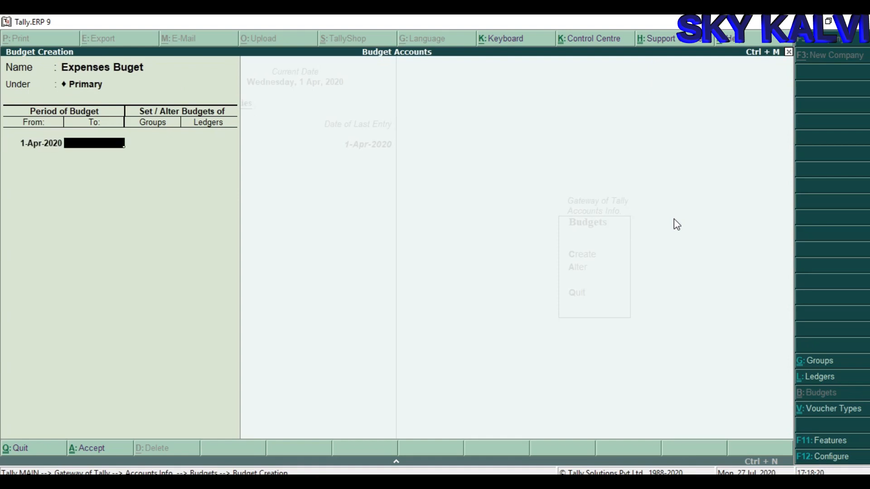
{"action": "type", "text": "1.9."}
{"action": "key", "text": "Return"}
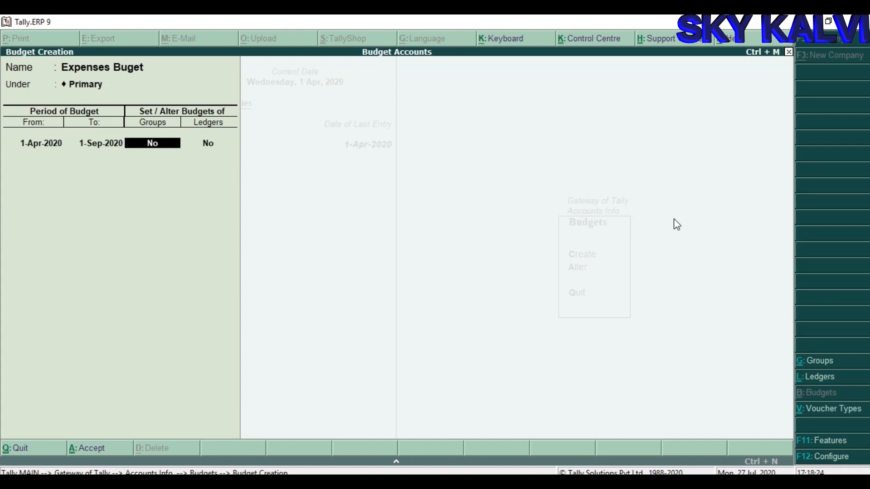
Enable group budgets and add Indirect Expenses with type On Nett Transactions and amount 5,76,000
{"action": "type", "text": "y"}
{"action": "key", "text": "Return"}
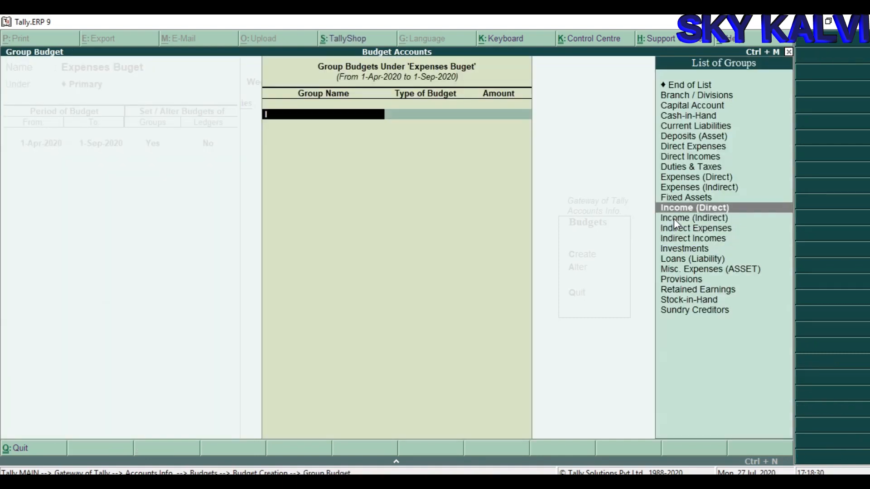
{"action": "key", "text": "Down"}
{"action": "key", "text": "Return"}
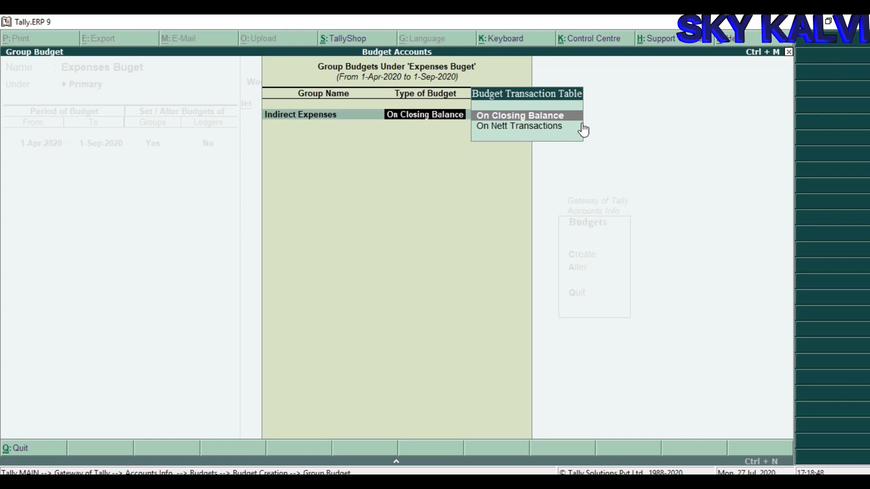
{"action": "key", "text": "Down"}
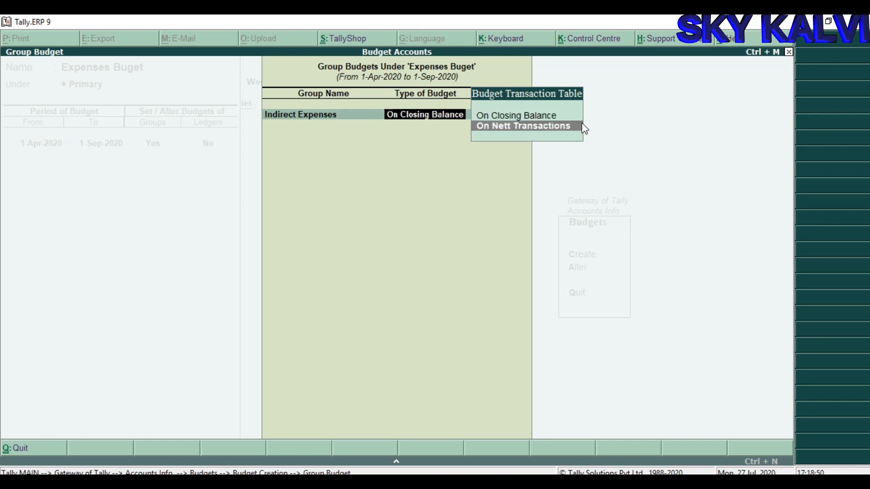
{"action": "key", "text": "Return"}
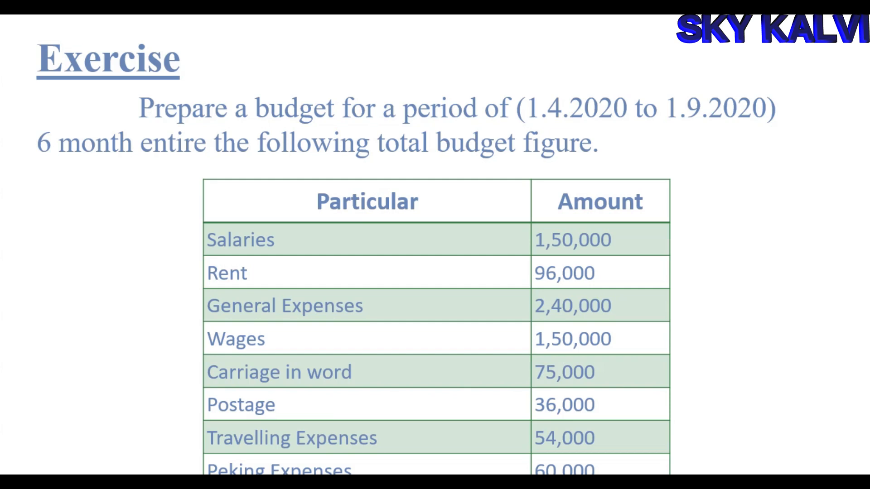
{"action": "key", "text": "Right"}
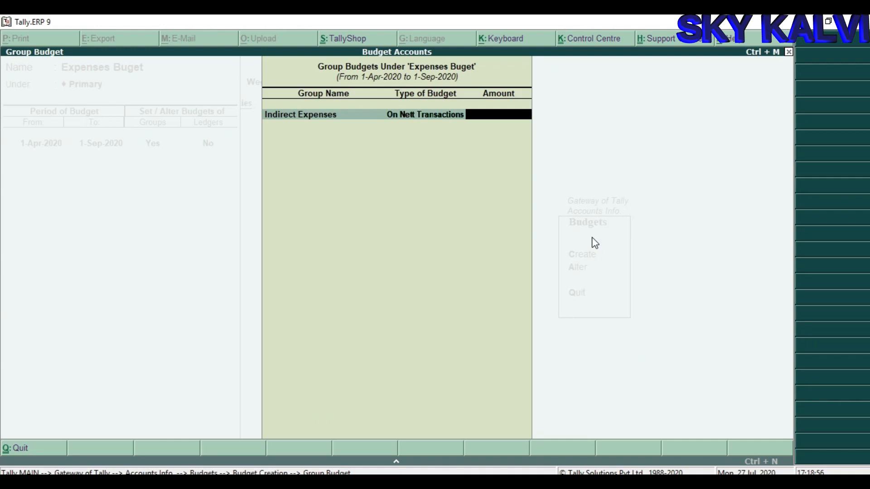
{"action": "type", "text": "576000"}
{"action": "key", "text": "Return"}
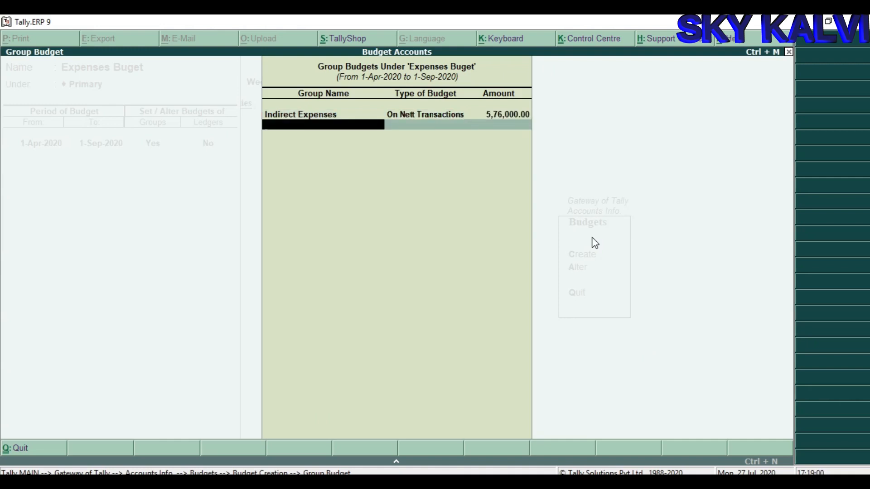
Add a Direct Expenses group budget of 2,85,000 on nett transactions and finish the group list
{"action": "type", "text": "Di"}
{"action": "key", "text": "Return"}
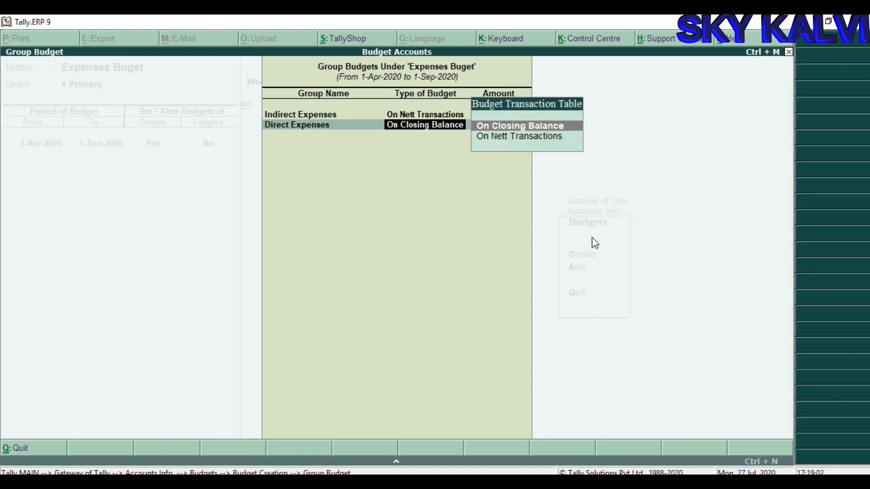
{"action": "key", "text": "Down"}
{"action": "key", "text": "Return"}
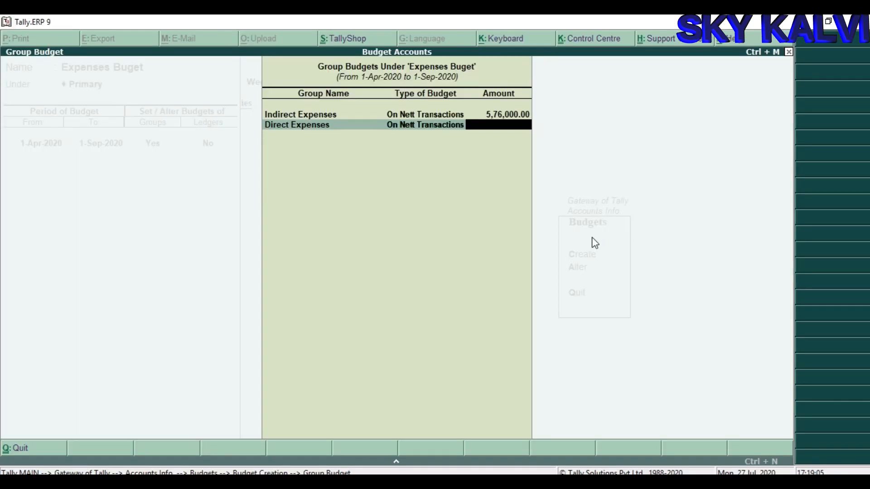
{"action": "type", "text": "285000"}
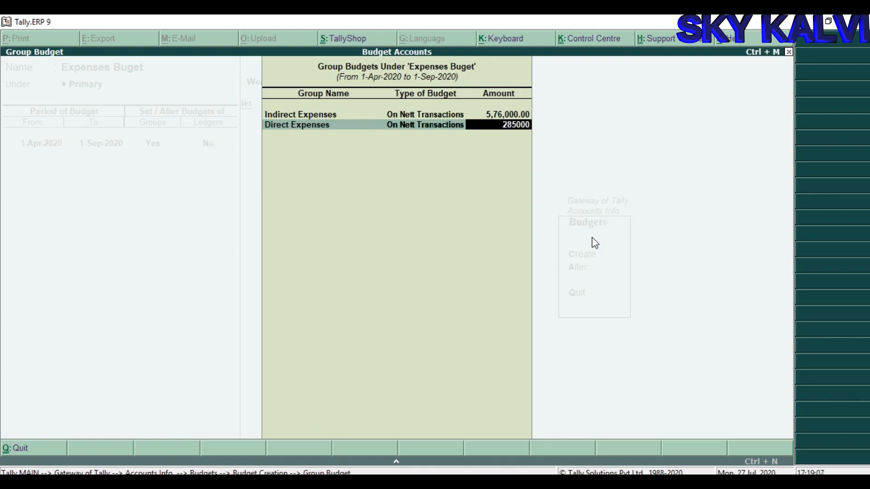
{"action": "key", "text": "Return"}
{"action": "key", "text": "Return"}
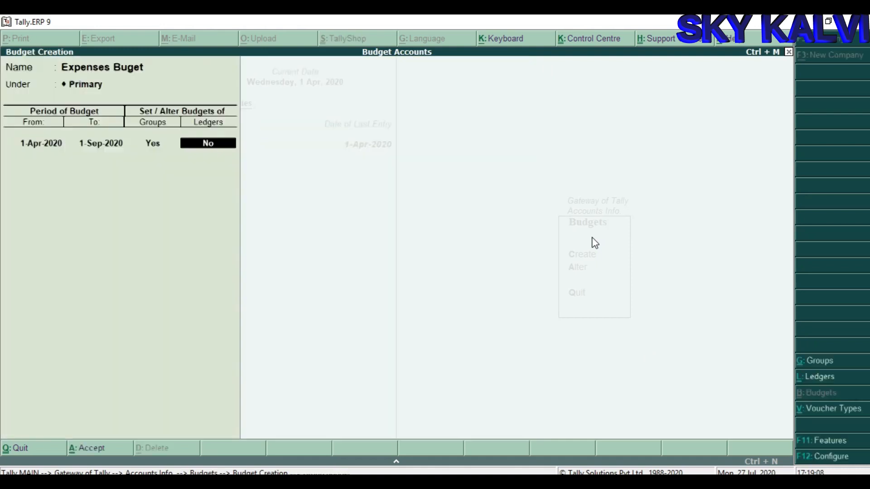
Enable ledger budgets and add Salary with type On Nett Transactions and amount 1,50,000
{"action": "type", "text": "y"}
{"action": "key", "text": "Return"}
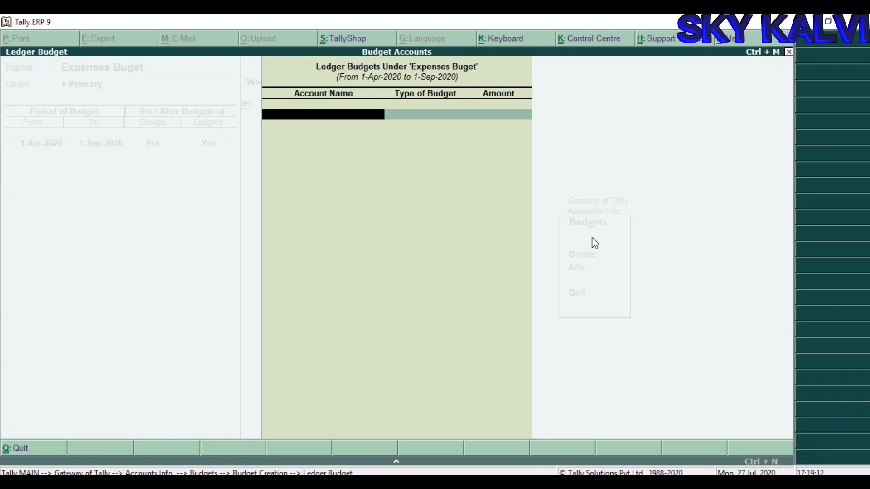
{"action": "type", "text": "Sa"}
{"action": "key", "text": "Return"}
{"action": "key", "text": "Down"}
{"action": "key", "text": "Return"}
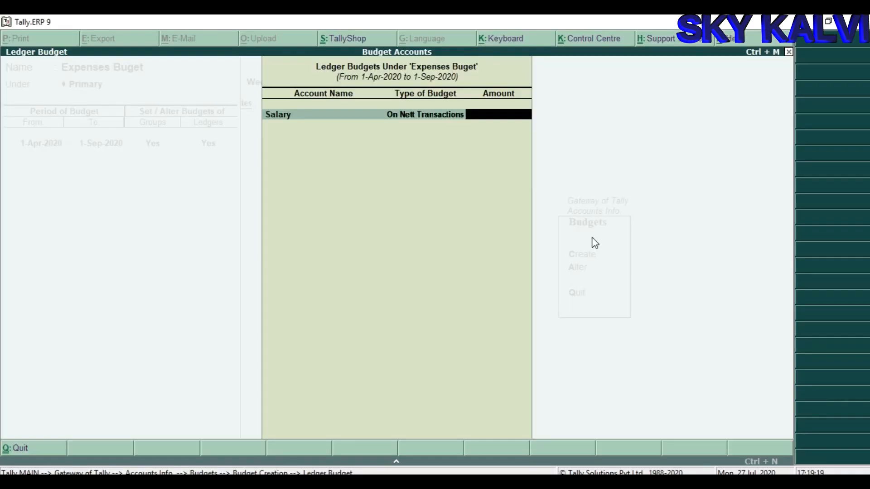
{"action": "type", "text": "1,50,000"}
{"action": "key", "text": "Return"}
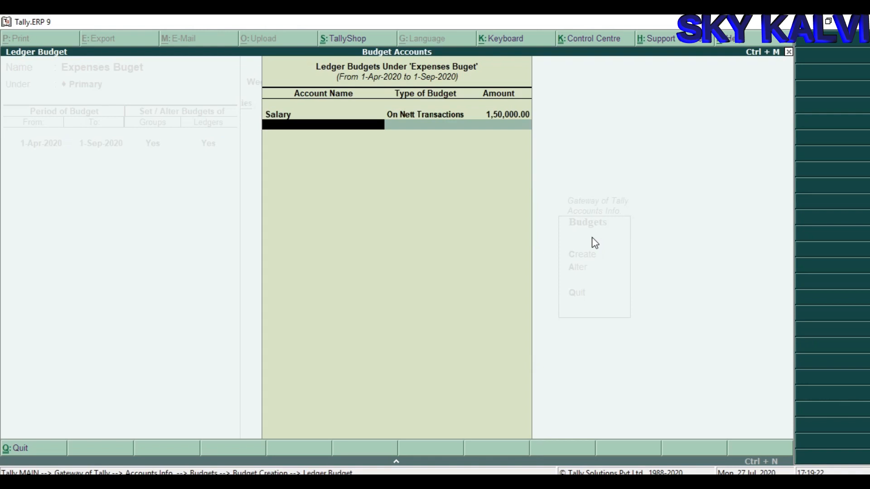
Add a ledger budget for Rent with type On Nett Transactions and amount 96,000
{"action": "type", "text": "Rent"}
{"action": "key", "text": "Return"}
{"action": "key", "text": "Down"}
{"action": "key", "text": "Return"}
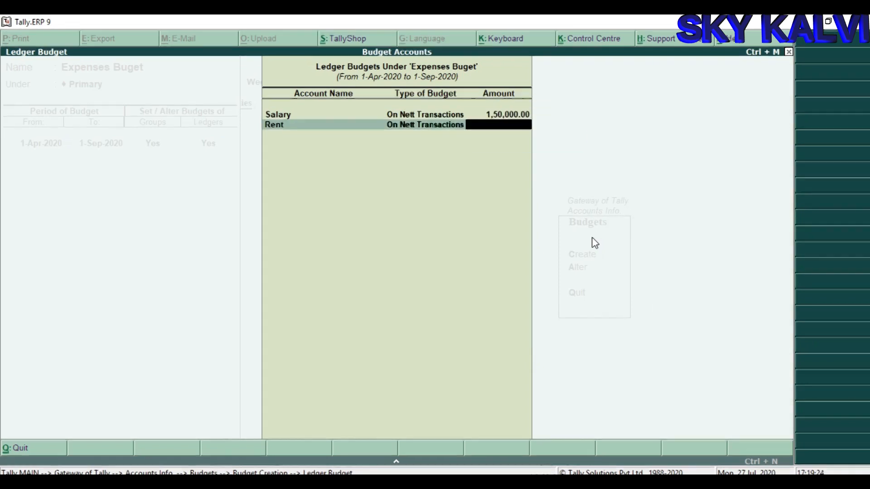
{"action": "key", "text": "alt+Tab"}
{"action": "key", "text": "alt+Tab"}
{"action": "type", "text": "6"}
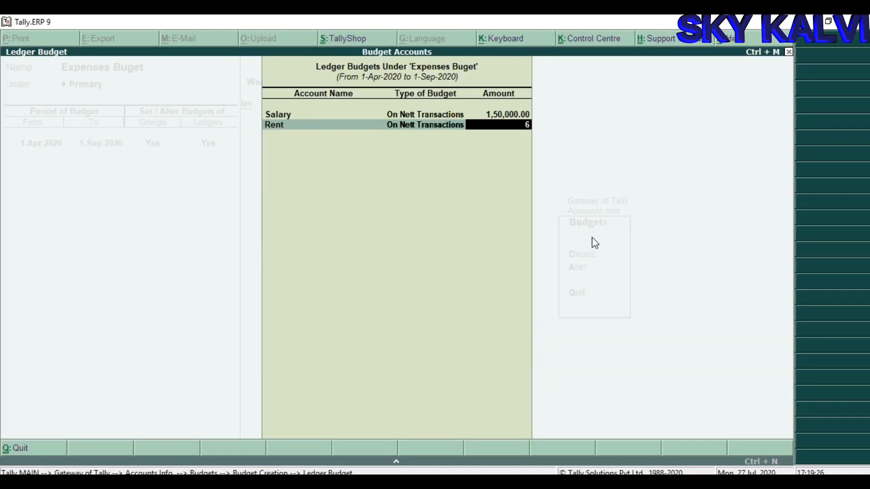
{"action": "key", "text": "BackSpace"}
{"action": "type", "text": "96000"}
{"action": "key", "text": "Return"}
Add a ledger budget for General Expenses with type On Nett Transactions and amount 2,40,000
{"action": "key", "text": "alt+Tab"}
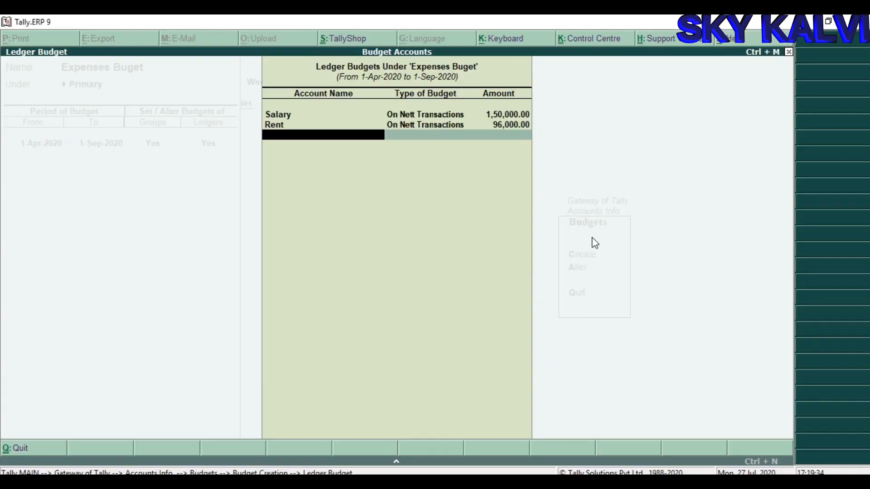
{"action": "type", "text": "Ge"}
{"action": "key", "text": "Return"}
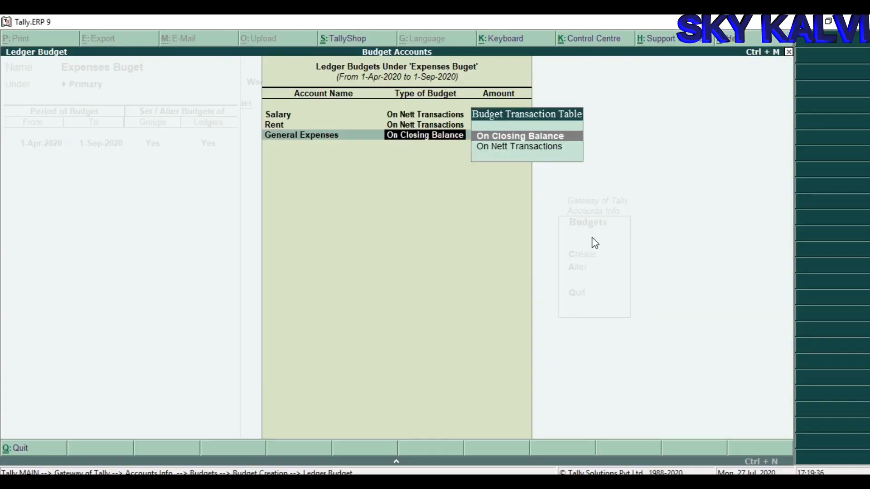
{"action": "key", "text": "Down"}
{"action": "key", "text": "Return"}
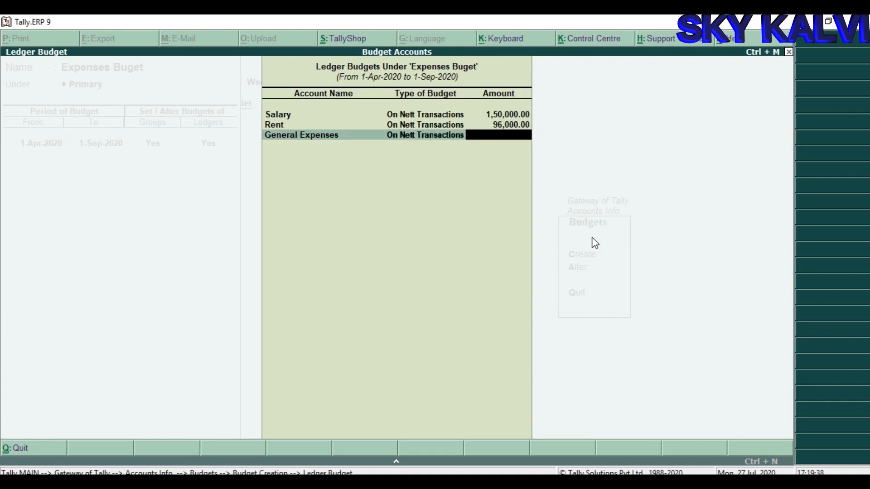
{"action": "type", "text": "240000"}
{"action": "key", "text": "Return"}
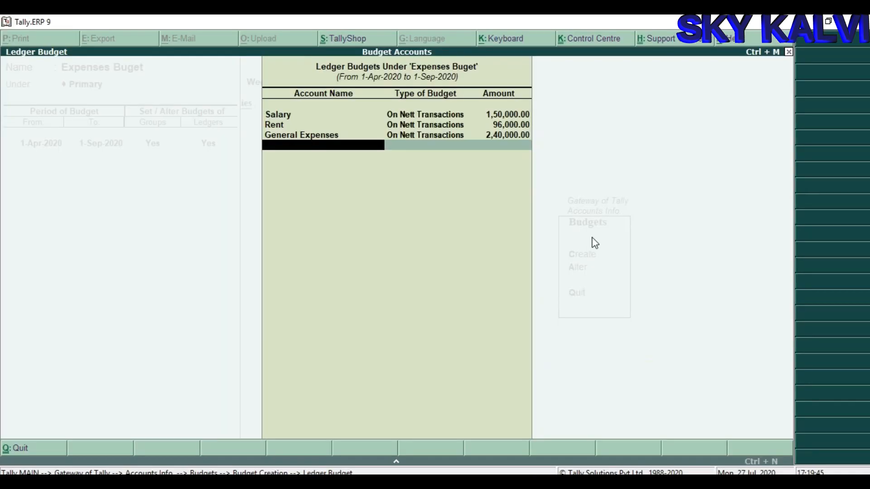
Add a ledger budget for Wages with type On Nett Transactions and amount 1,50,000
{"action": "type", "text": "W"}
{"action": "key", "text": "Down"}
{"action": "key", "text": "Down"}
{"action": "key", "text": "Return"}
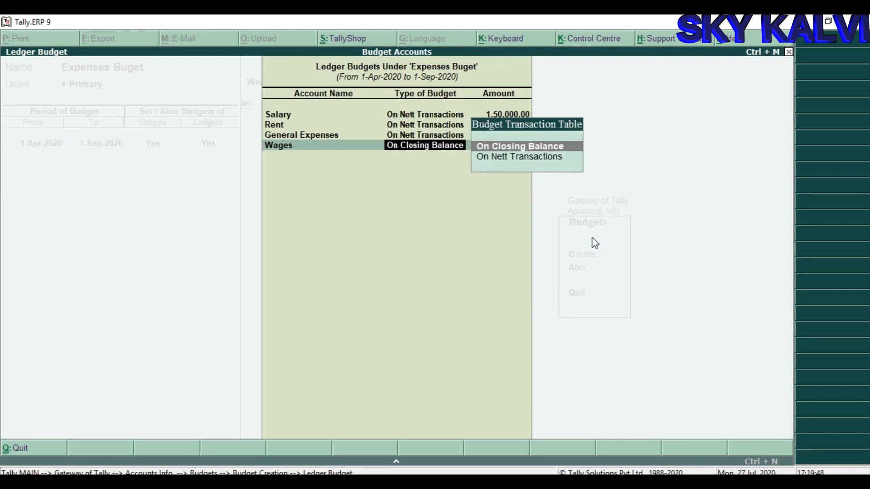
{"action": "key", "text": "Down"}
{"action": "key", "text": "Return"}
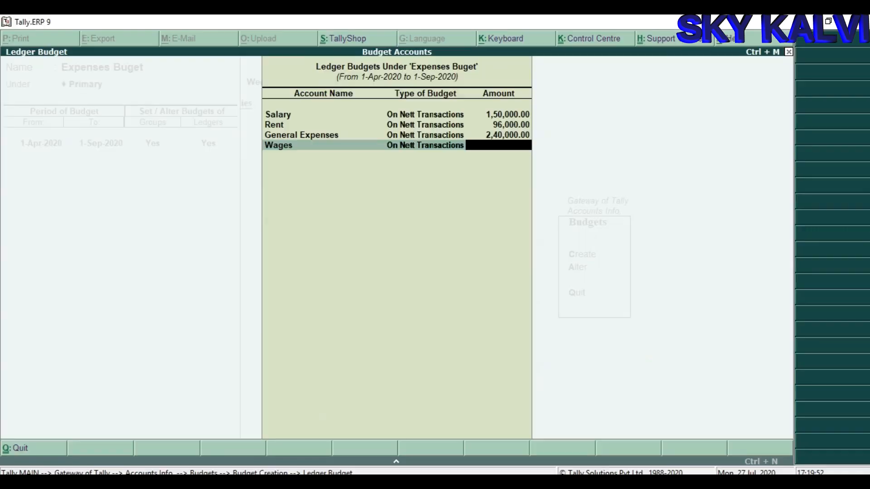
{"action": "type", "text": "150000"}
{"action": "key", "text": "Return"}
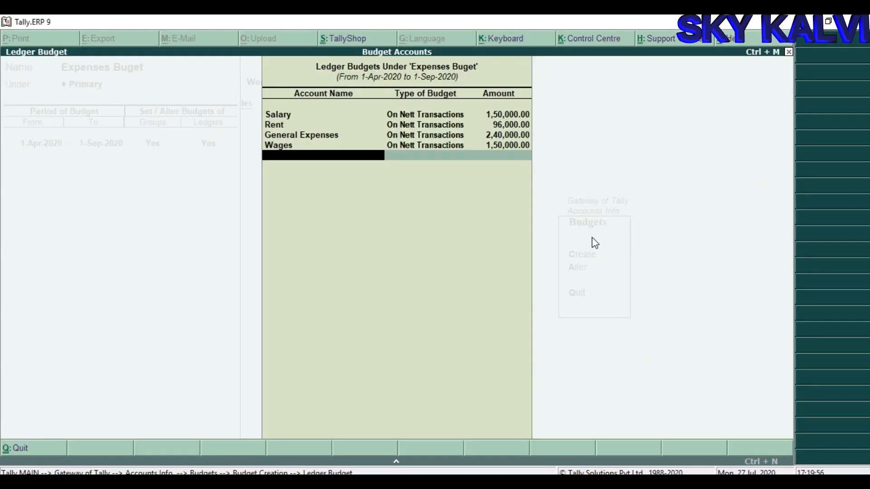
Add a ledger budget for Carriage in Word with type On Nett Transactions and amount 75,000
{"action": "type", "text": "c"}
{"action": "key", "text": "Return"}
{"action": "key", "text": "Down"}
{"action": "key", "text": "Return"}
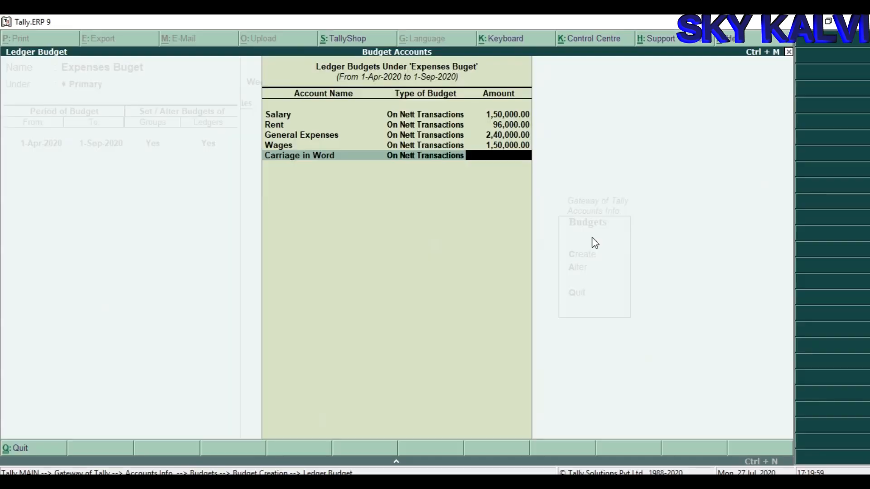
{"action": "type", "text": "75000"}
{"action": "key", "text": "Return"}
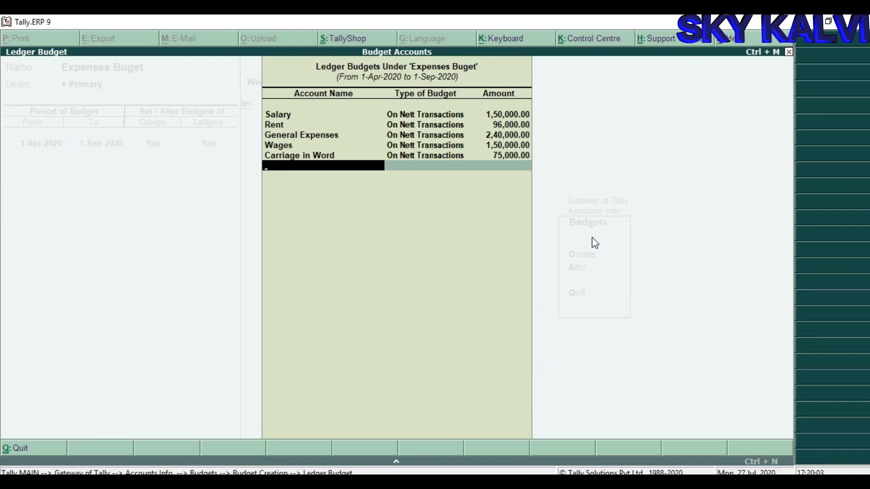
Add a ledger budget for Postage with type On Nett Transactions and amount 36,000
{"action": "type", "text": "Po"}
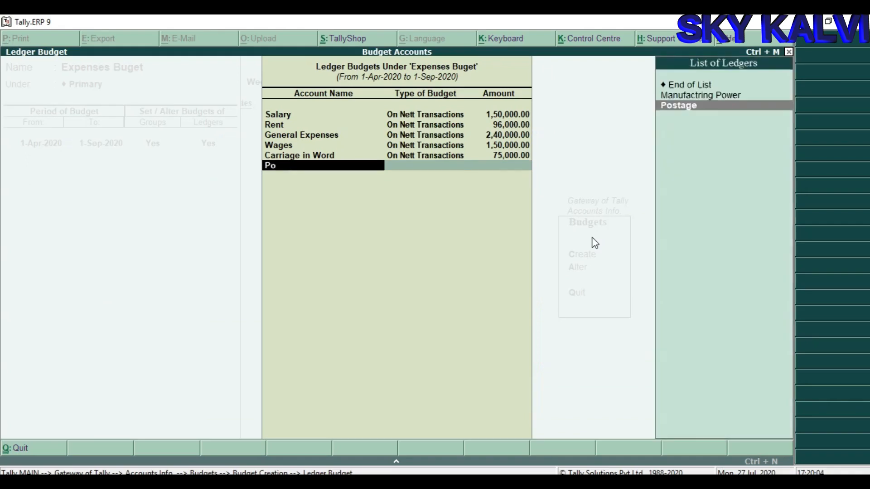
{"action": "key", "text": "Return"}
{"action": "key", "text": "Down"}
{"action": "key", "text": "Return"}
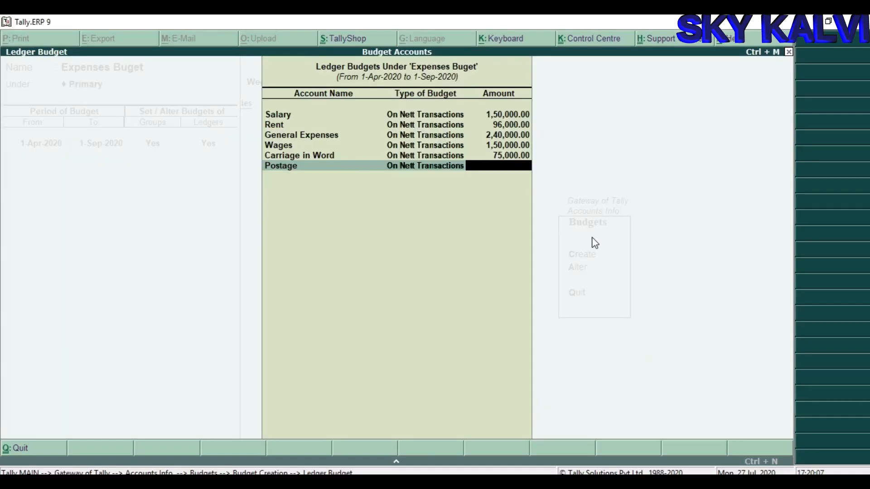
{"action": "type", "text": "36000"}
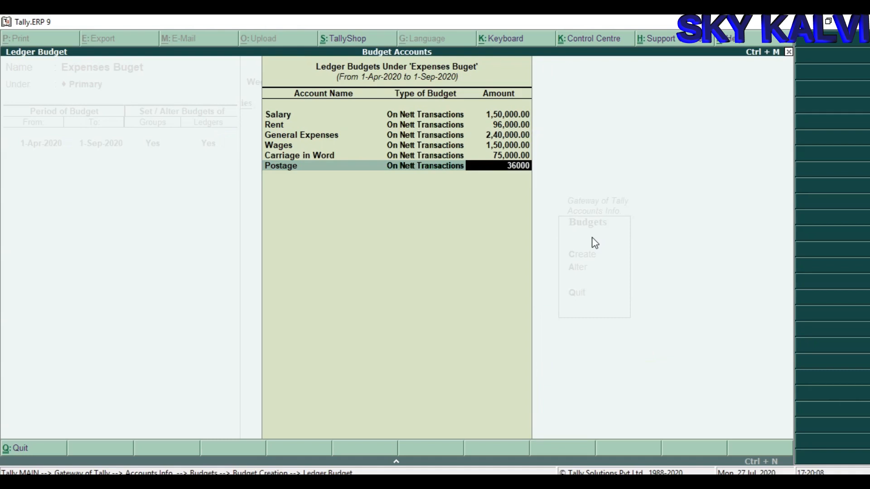
{"action": "key", "text": "Return"}
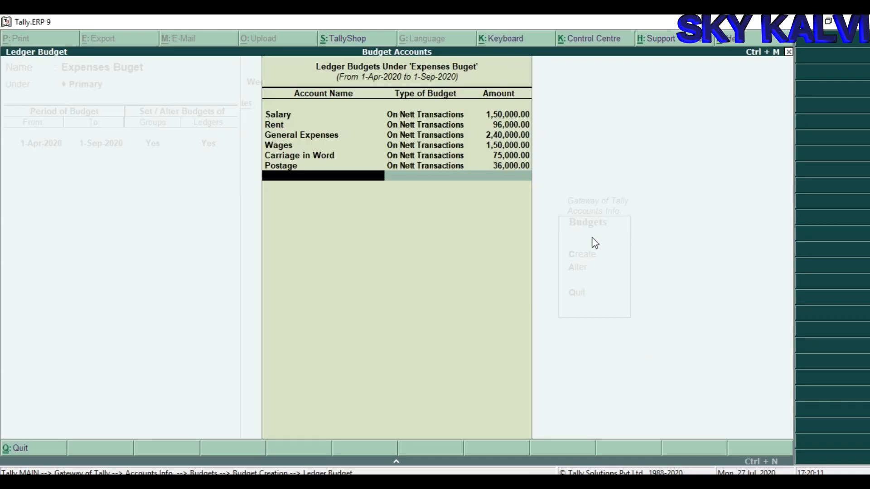
Add a ledger budget for Travelling Expenses with type On Nett Transactions and amount 54,000
{"action": "type", "text": "t"}
{"action": "key", "text": "Return"}
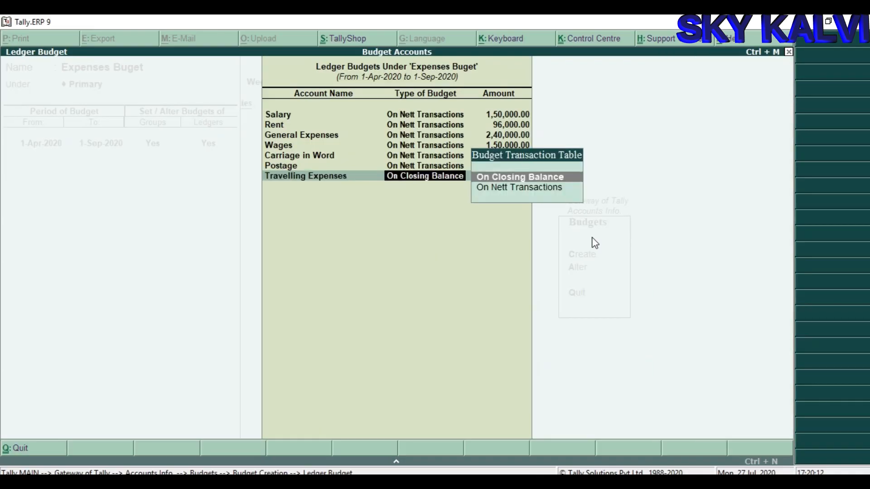
{"action": "key", "text": "Down"}
{"action": "key", "text": "Return"}
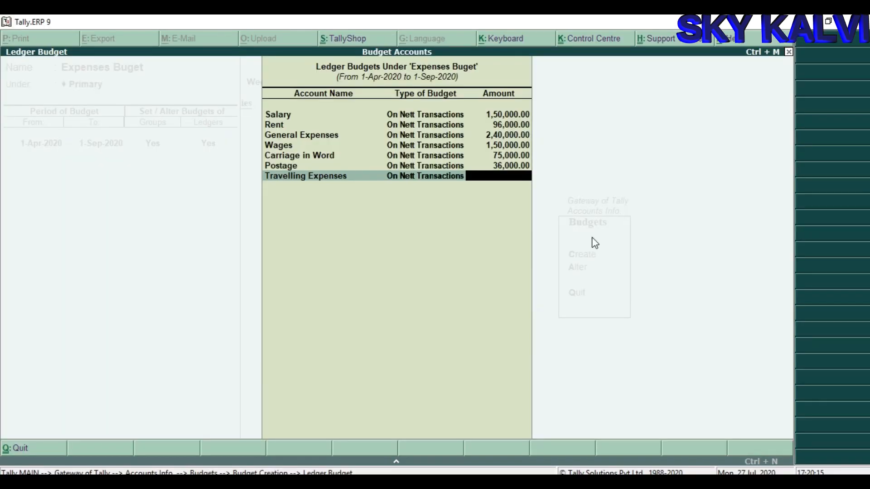
{"action": "type", "text": "54000"}
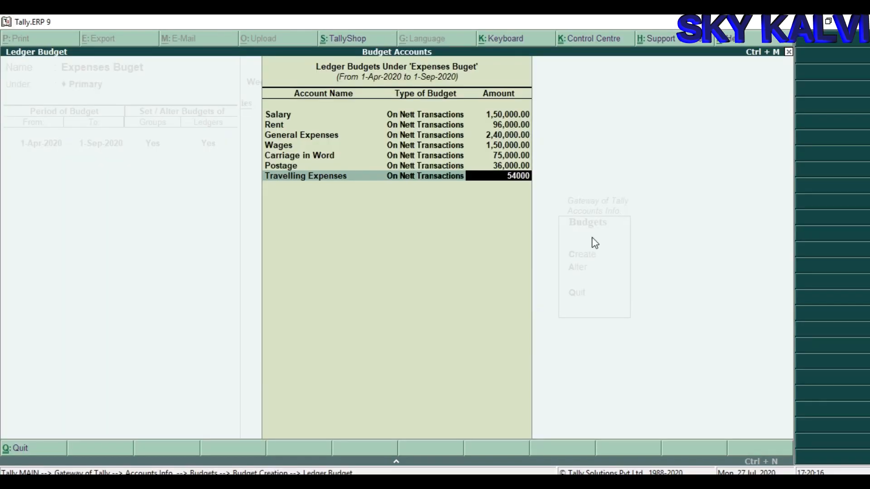
{"action": "key", "text": "Return"}
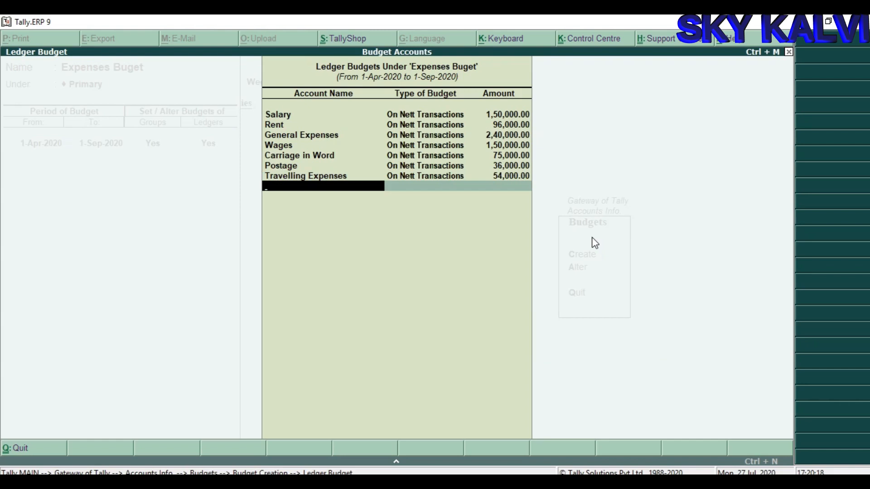
Add a ledger budget for Packing Expense with type On Nett Transactions and amount 60,000
{"action": "type", "text": "P"}
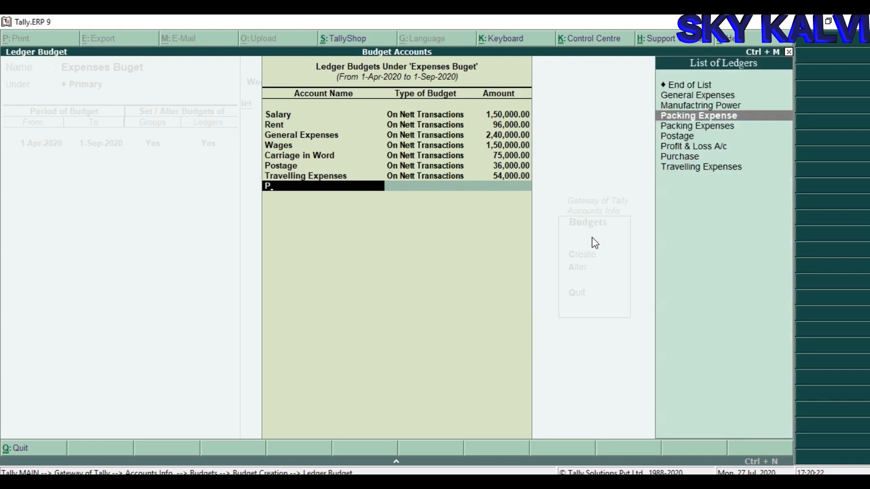
{"action": "key", "text": "Return"}
{"action": "key", "text": "Down"}
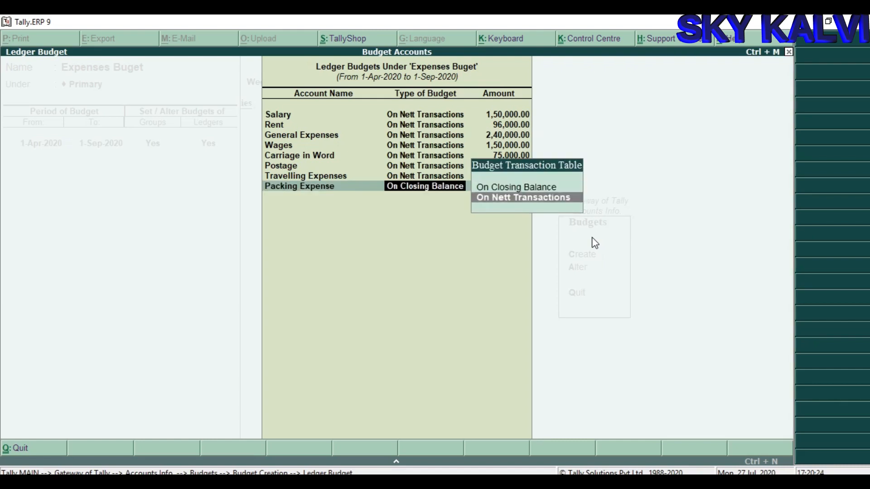
{"action": "key", "text": "Return"}
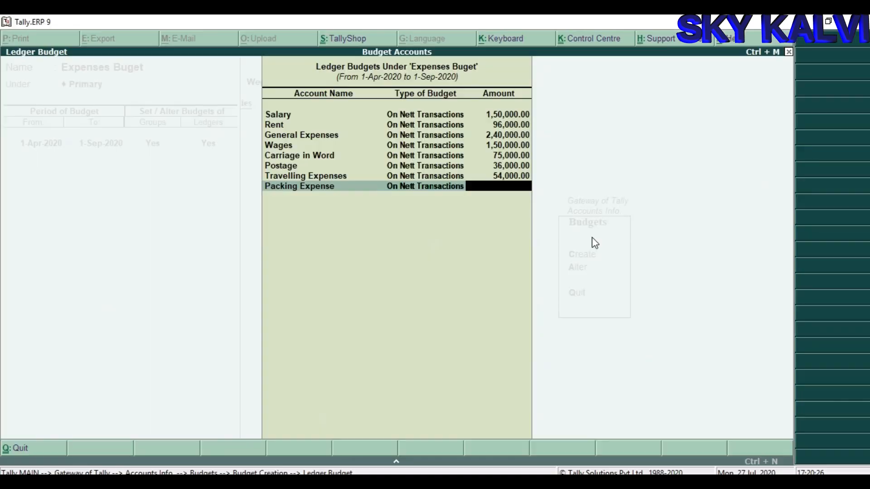
{"action": "type", "text": "60000"}
{"action": "key", "text": "Return"}
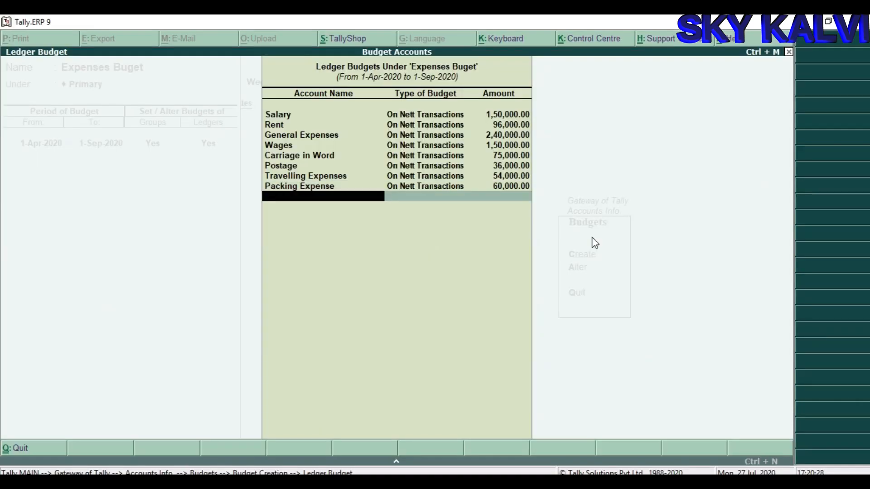
End the ledger budget list and save the expenses budget
{"action": "key", "text": "Return"}
{"action": "key", "text": "Return"}
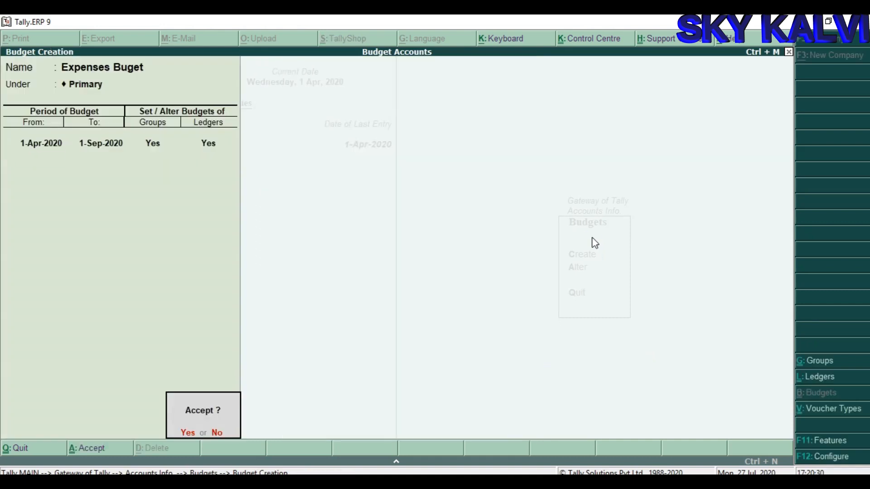
{"action": "key", "text": "Return"}
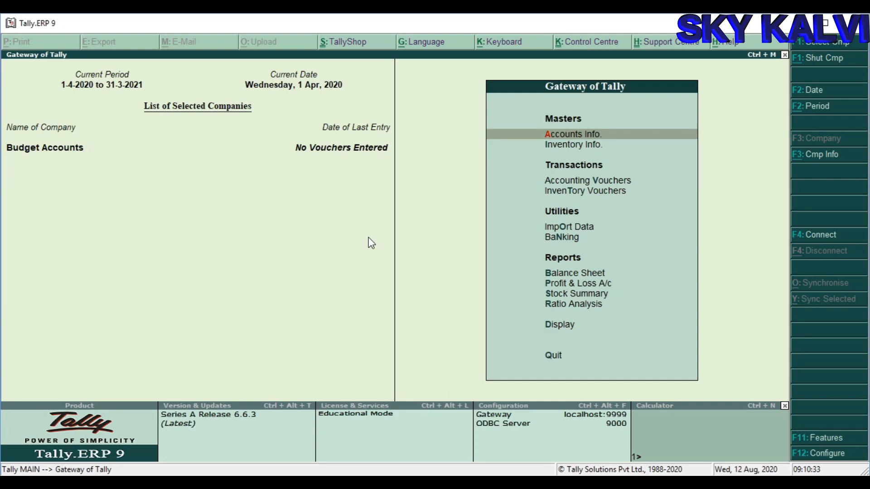
Start a payment voucher dated 1-Apr-2020 with Cash as the account
{"action": "key", "text": "v"}
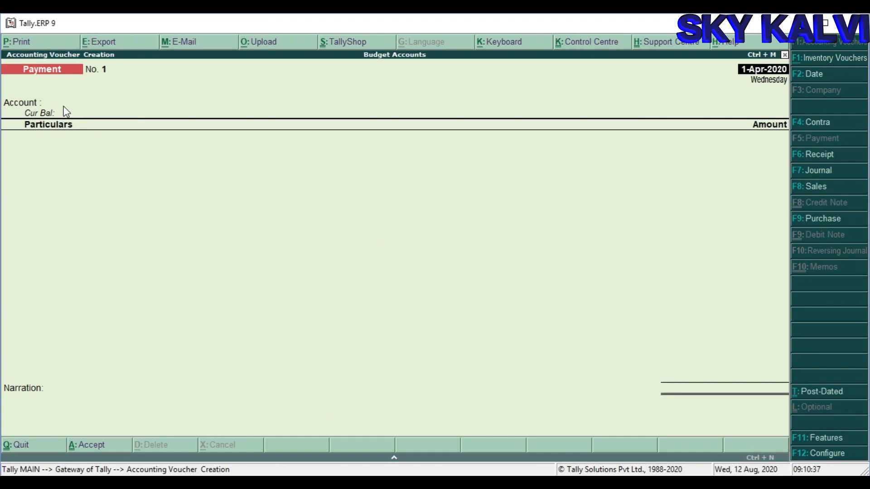
{"action": "key", "text": "Return"}
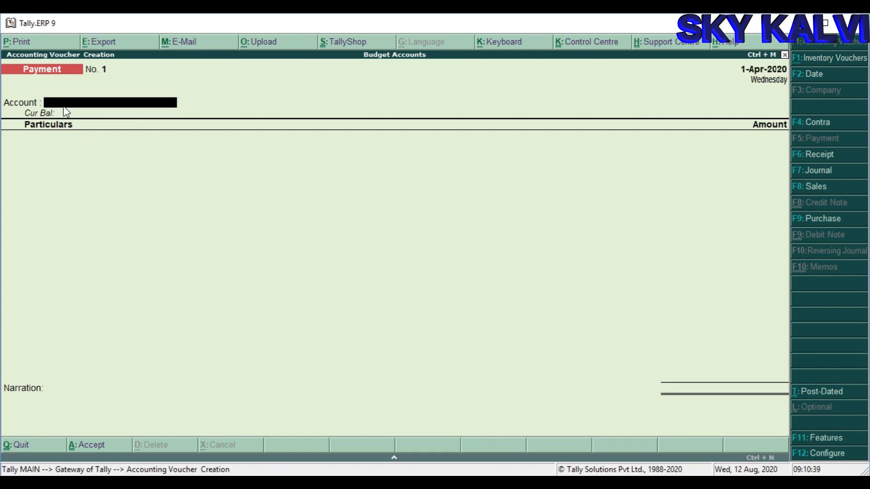
{"action": "type", "text": "cas"}
{"action": "key", "text": "Return"}
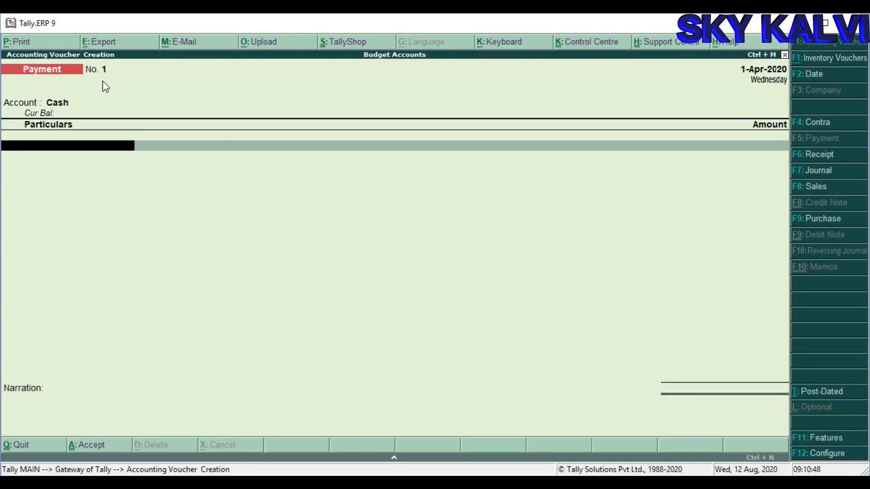
Enter Salary for 24,000 and Rent for 16,000 as particulars of the payment voucher
{"action": "type", "text": "Sa"}
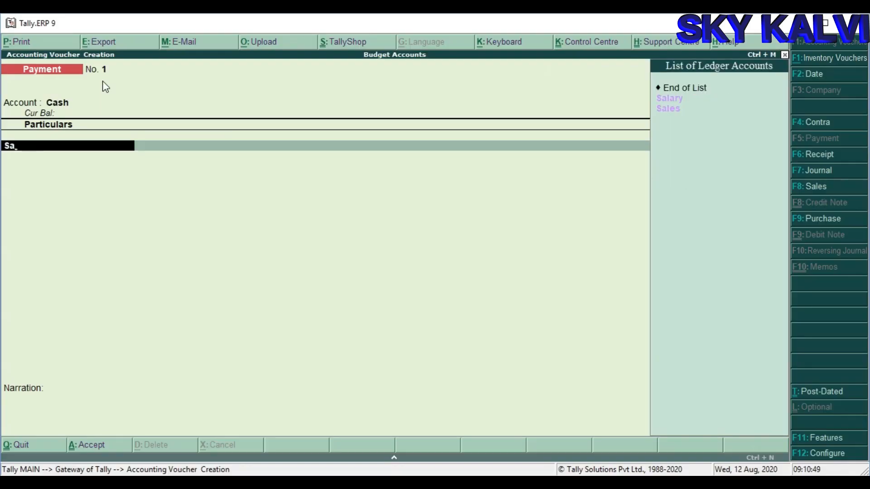
{"action": "key", "text": "Return"}
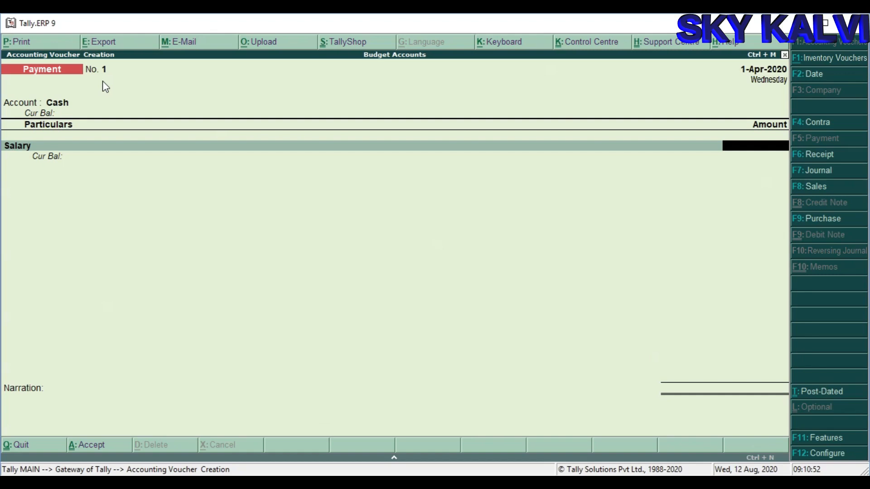
{"action": "type", "text": "24000"}
{"action": "key", "text": "Return"}
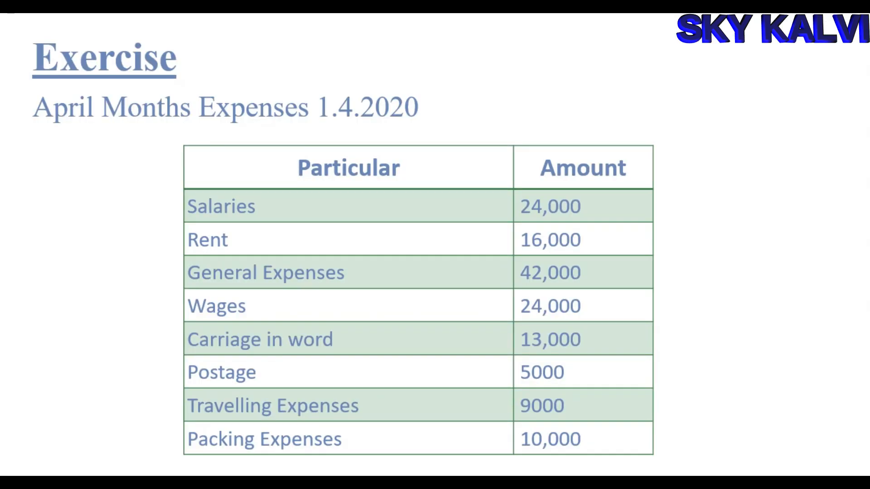
{"action": "type", "text": "Re"}
{"action": "key", "text": "Return"}
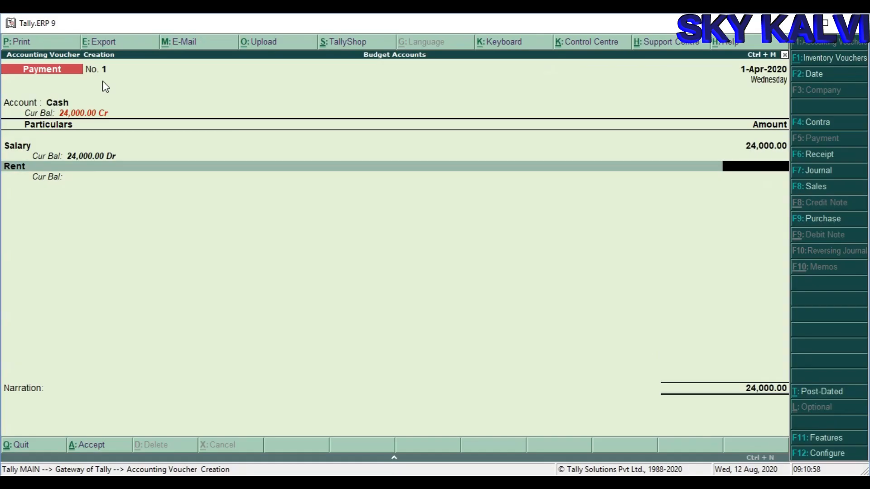
{"action": "type", "text": "16000"}
{"action": "key", "text": "Return"}
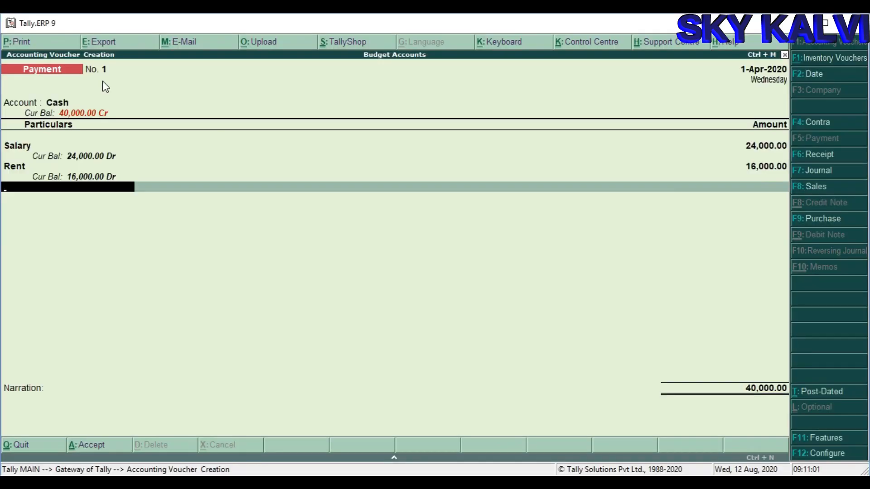
Add General Expenses for 42,000 and Wages for 24,000 to the payment voucher
{"action": "type", "text": "Ge"}
{"action": "key", "text": "Return"}
{"action": "type", "text": "42000"}
{"action": "key", "text": "Return"}
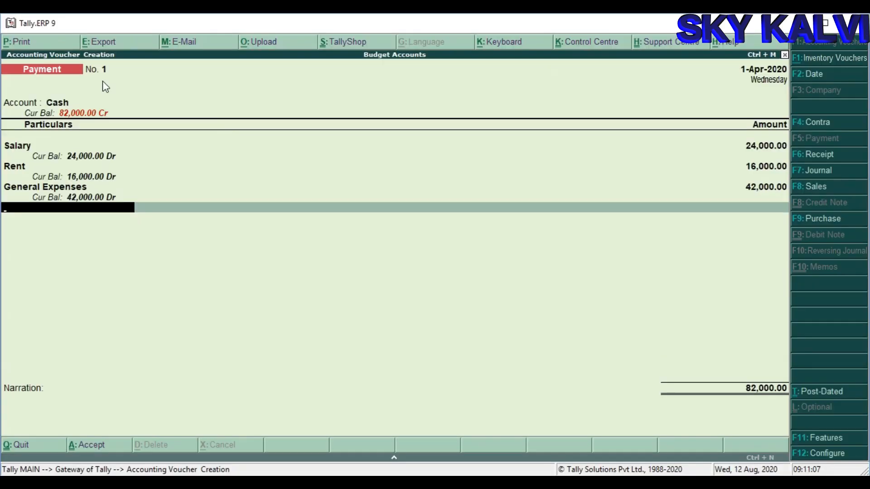
{"action": "type", "text": "W"}
{"action": "key", "text": "Down"}
{"action": "key", "text": "Down"}
{"action": "key", "text": "Return"}
{"action": "type", "text": "24000"}
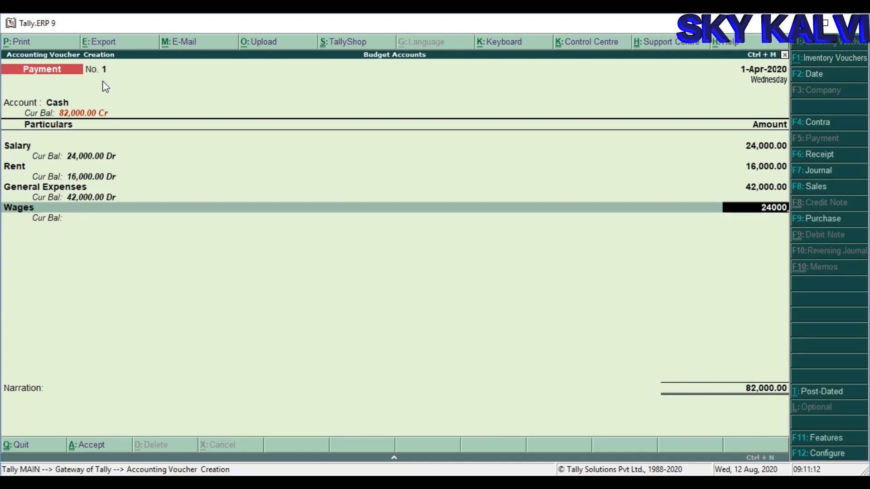
{"action": "key", "text": "Return"}
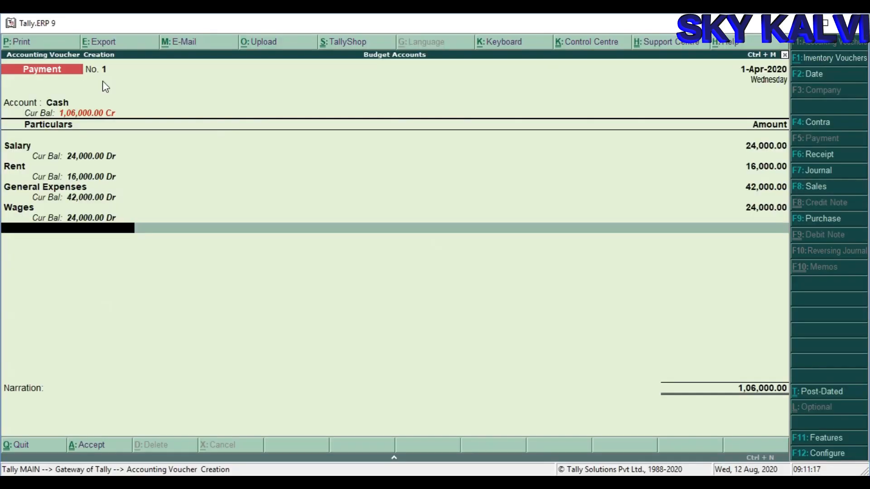
Add Carriage in Word for 13,000 and Postage for 5,000 to the payment voucher
{"action": "type", "text": "C"}
{"action": "key", "text": "Return"}
{"action": "type", "text": "13000"}
{"action": "key", "text": "Return"}
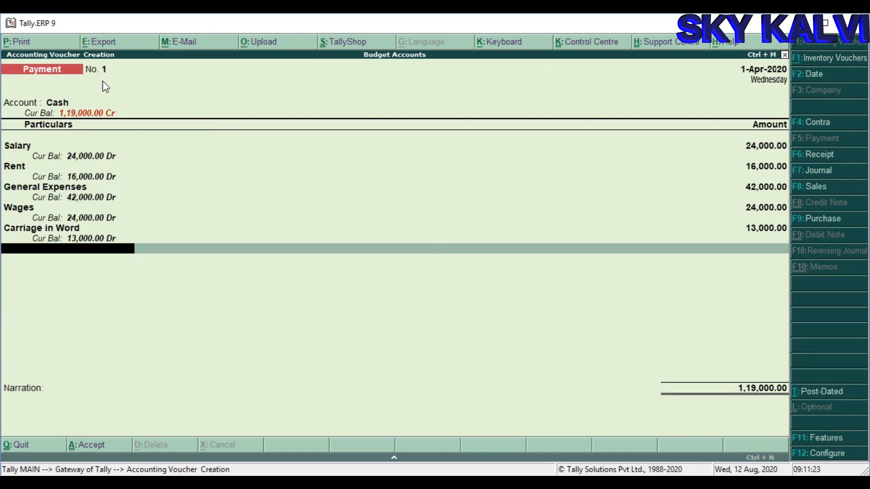
{"action": "type", "text": "Po"}
{"action": "key", "text": "Return"}
{"action": "type", "text": "5,00"}
{"action": "type", "text": "00"}
{"action": "key", "text": "Return"}
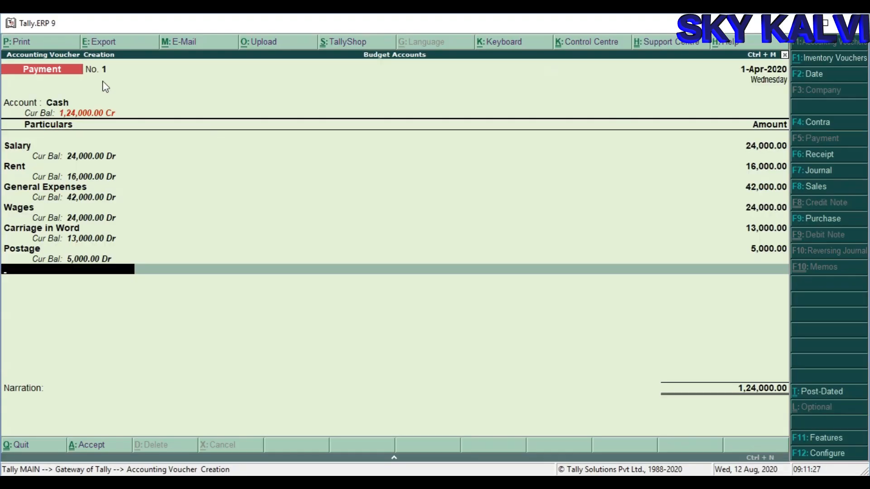
Add Travelling Expenses for 9,000 and Packing Expenses for 10,000 to the April payment voucher
{"action": "type", "text": "Tr"}
{"action": "key", "text": "Return"}
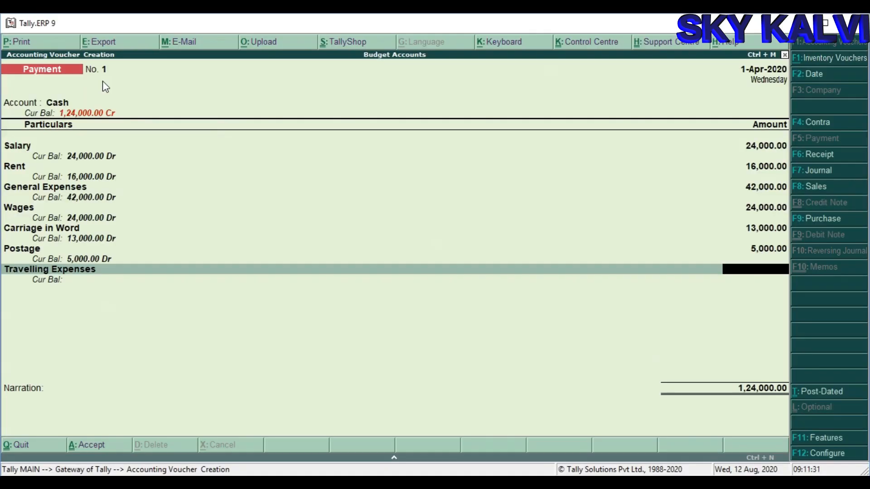
{"action": "type", "text": "9000"}
{"action": "key", "text": "Return"}
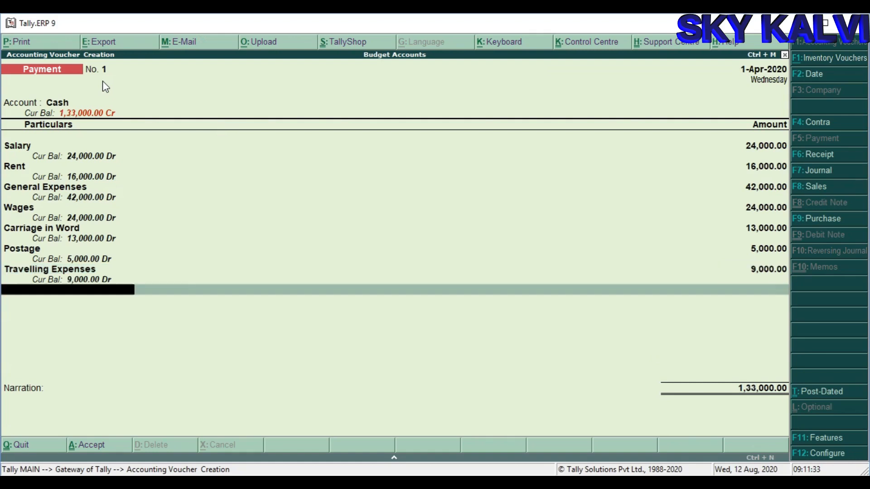
{"action": "type", "text": "P"}
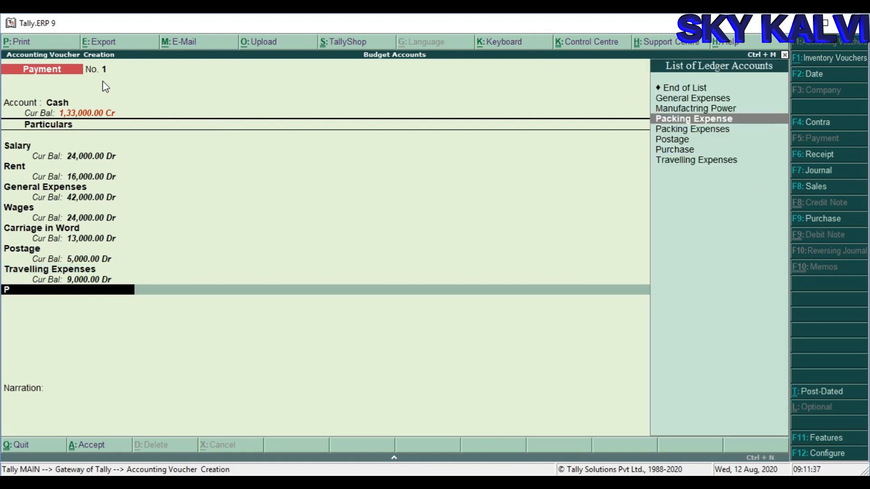
{"action": "key", "text": "Down"}
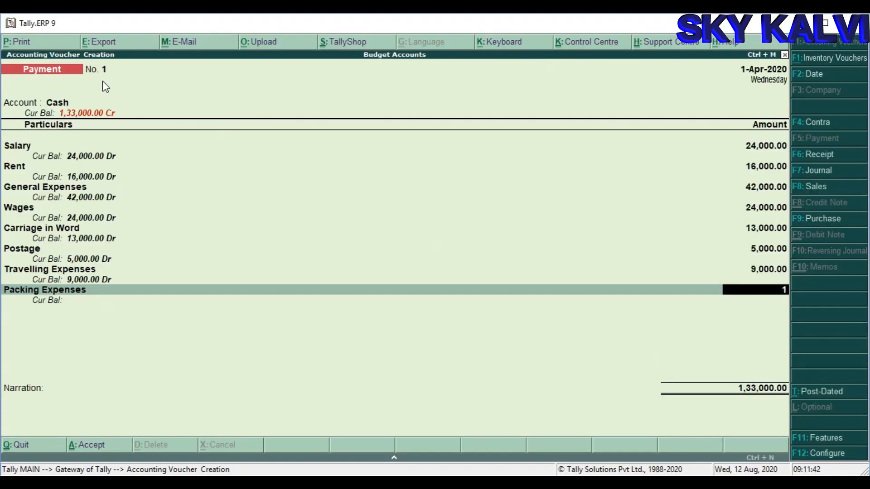
{"action": "type", "text": "0000"}
{"action": "key", "text": "Return"}
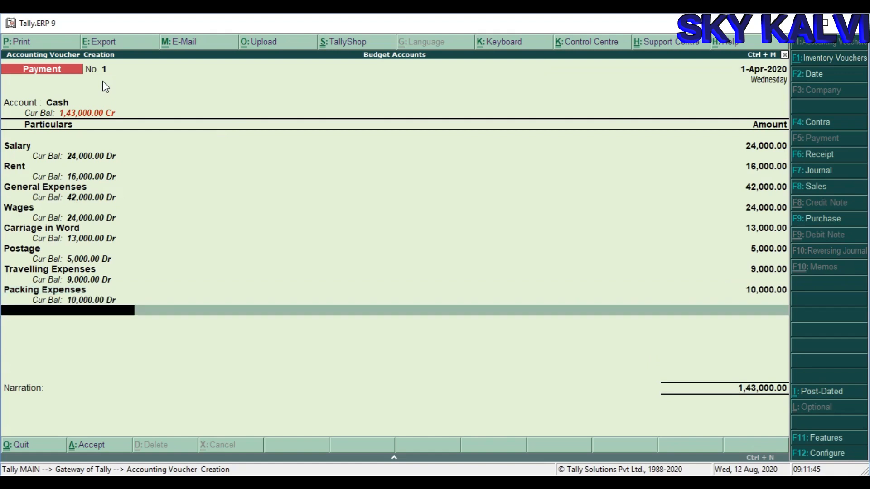
Finish the particulars, leave the narration blank and accept the April payment voucher
{"action": "key", "text": "Return"}
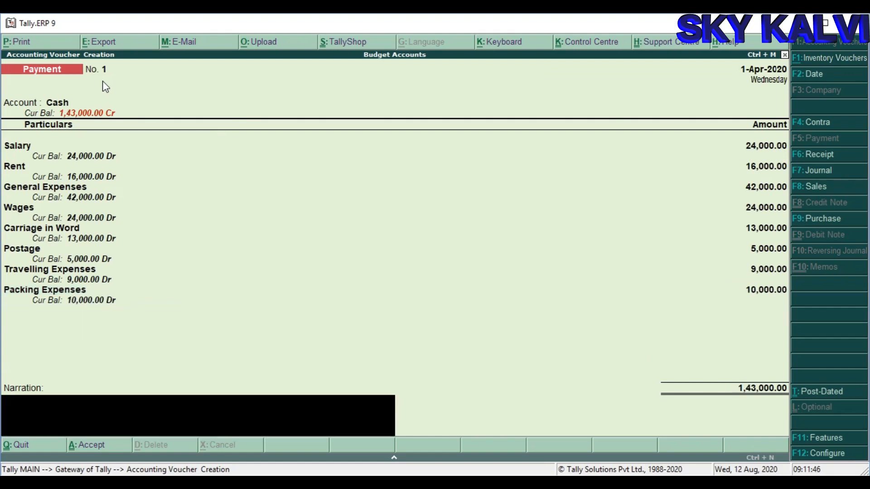
{"action": "key", "text": "Return"}
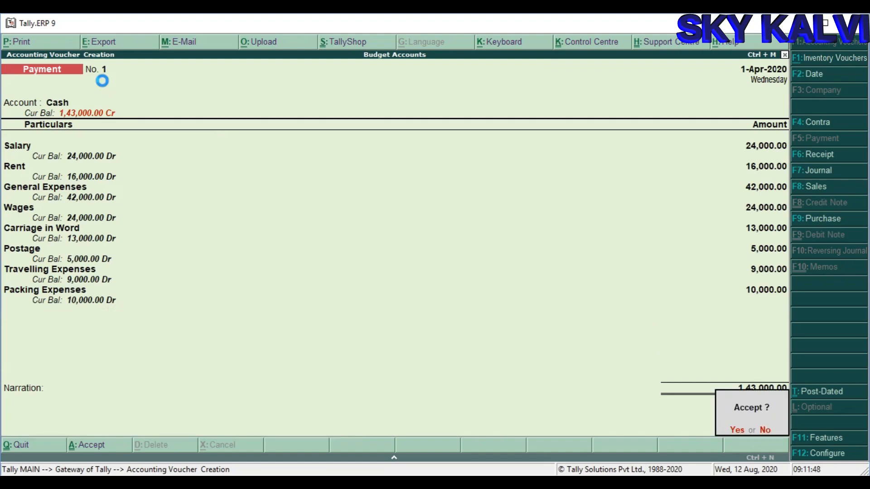
{"action": "key", "text": "Return"}
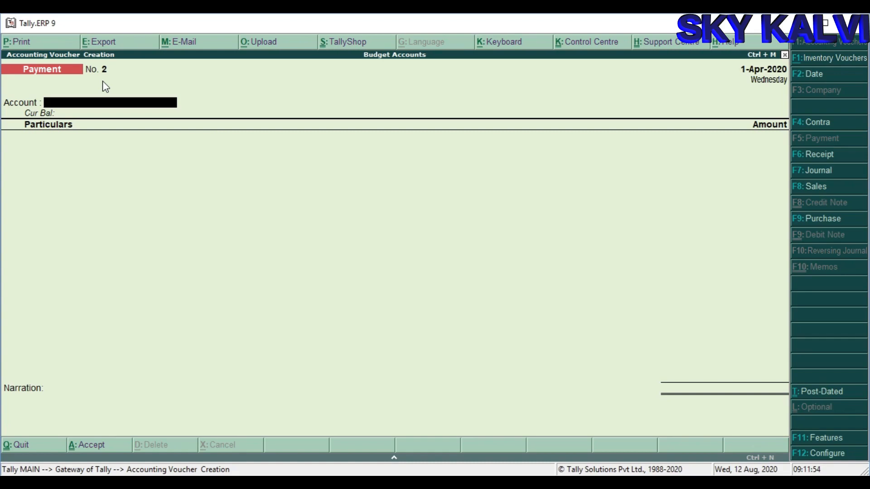
Set the new payment voucher's date to 1-May-2020 and choose Cash as its account
{"action": "left_click", "coordinate": [820, 74]}
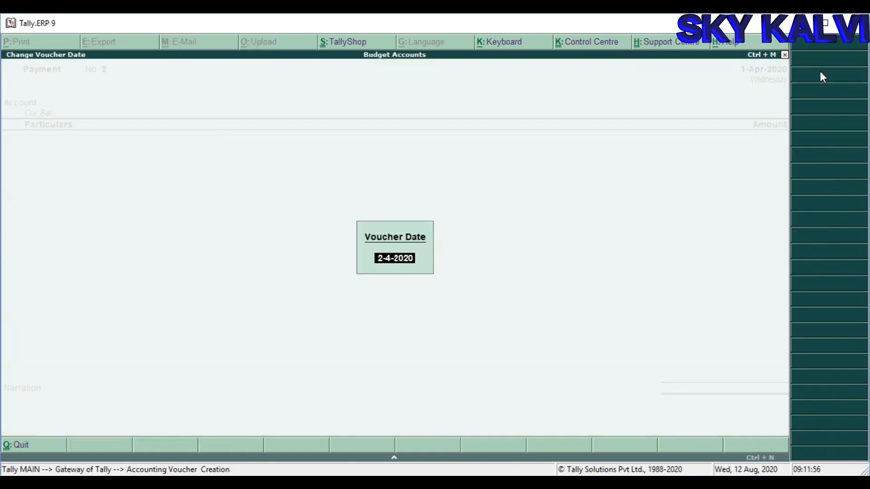
{"action": "type", "text": "1.5"}
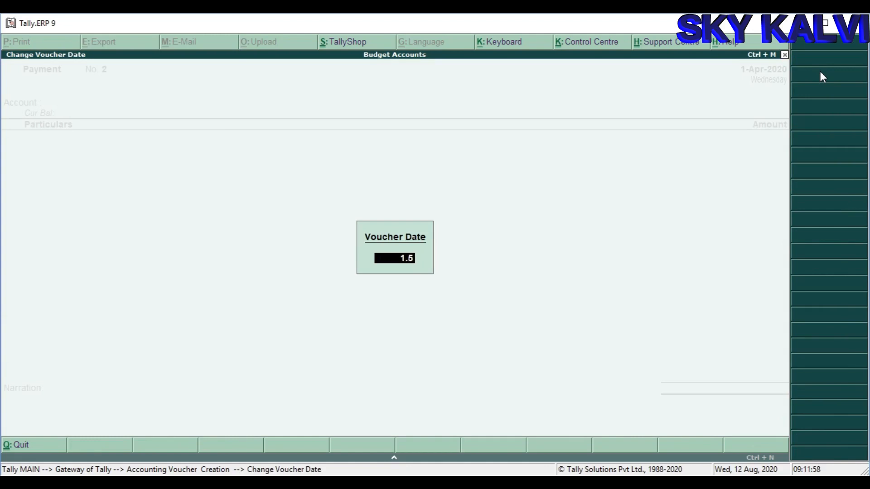
{"action": "key", "text": "Return"}
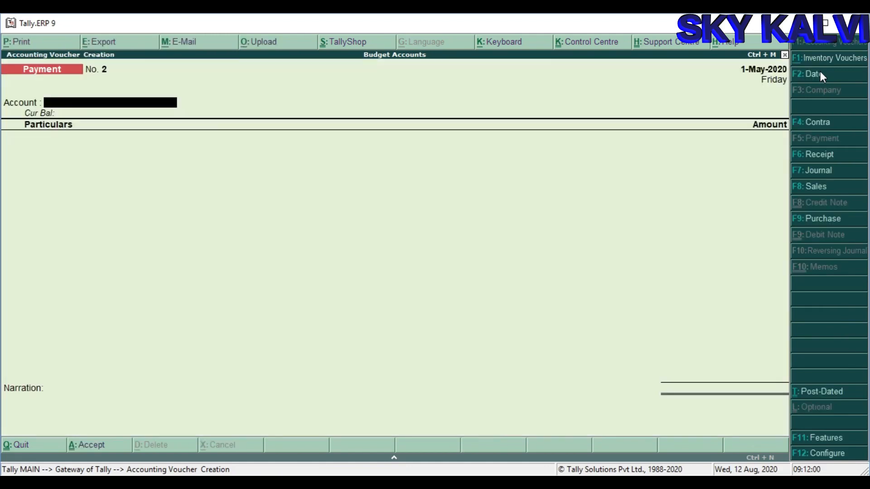
{"action": "key", "text": "Return"}
Enter Salary for 28,000 and Rent for 18,000 as particulars of the May payment voucher
{"action": "type", "text": "Salary"}
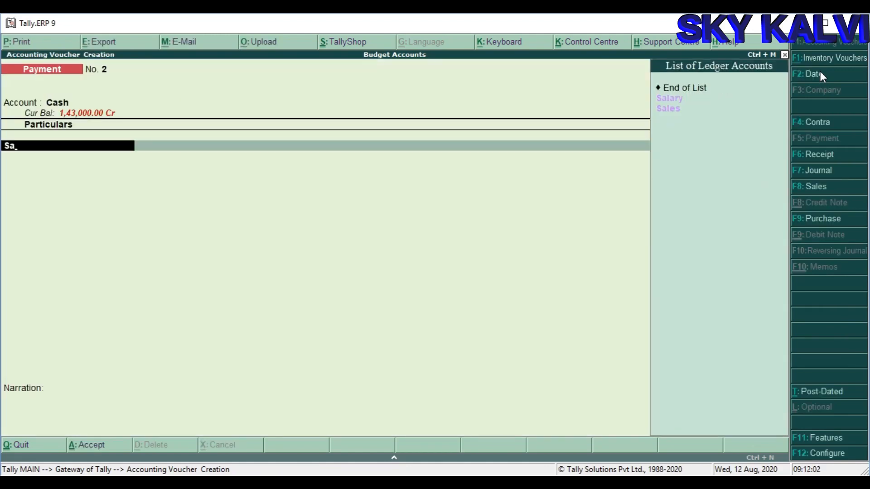
{"action": "key", "text": "Return"}
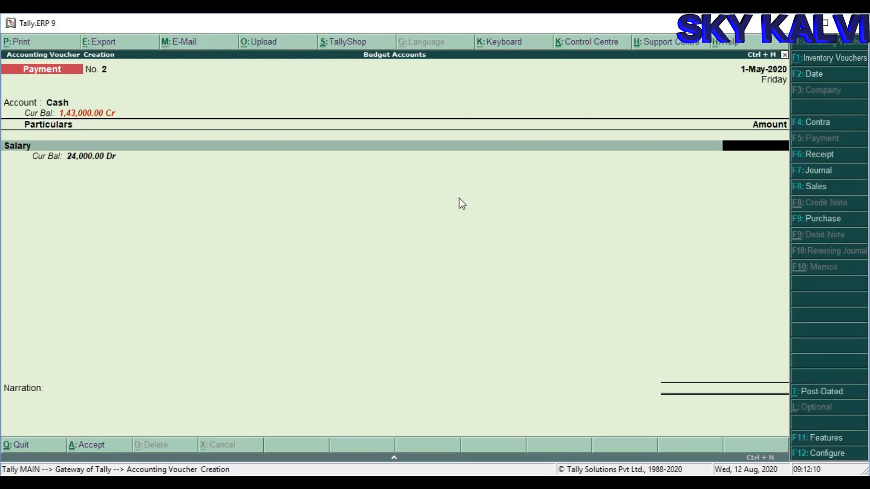
{"action": "type", "text": "28,000"}
{"action": "key", "text": "Return"}
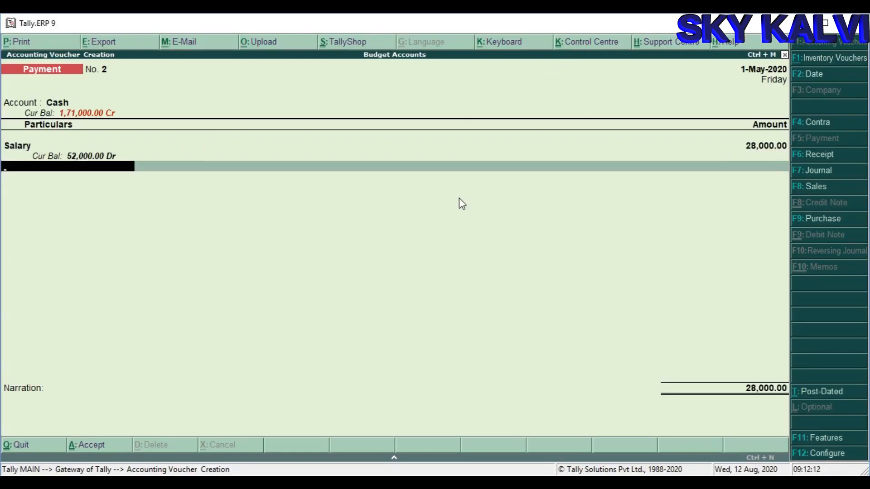
{"action": "type", "text": "Rent"}
{"action": "key", "text": "Return"}
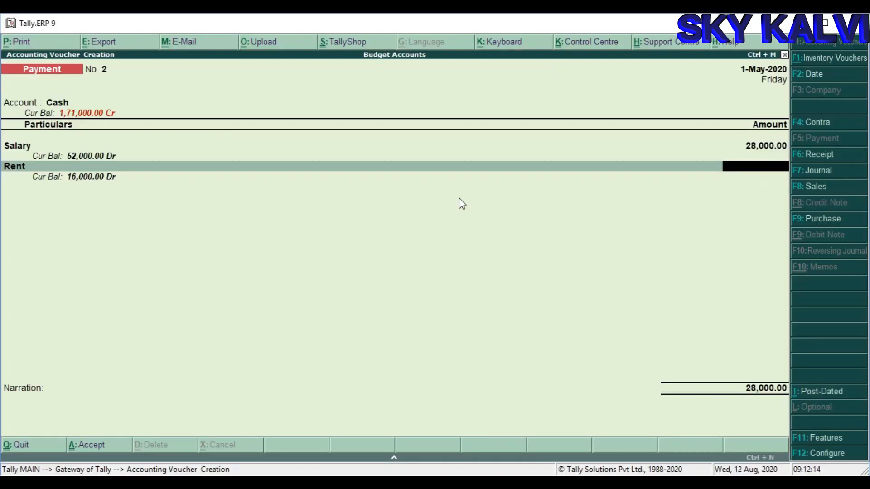
{"action": "type", "text": "18000"}
{"action": "key", "text": "Return"}
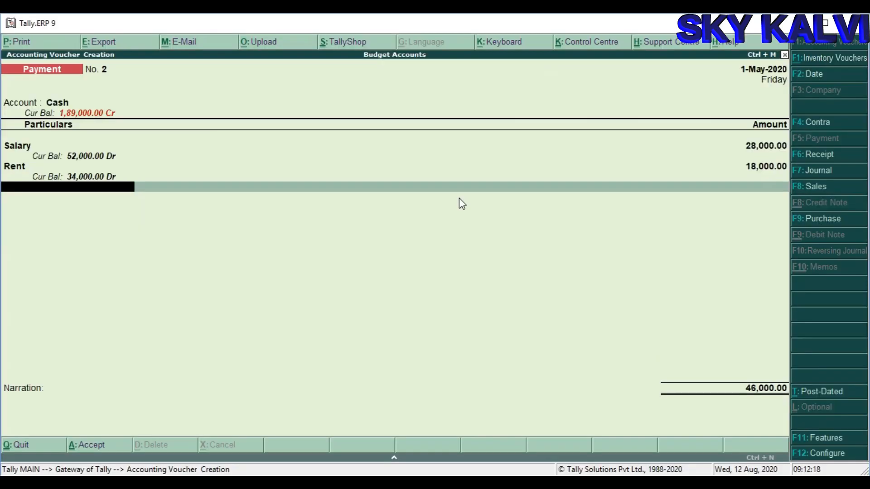
Add General Expenses for 45,000 and Wages for 28,000 to the May payment voucher
{"action": "type", "text": "G"}
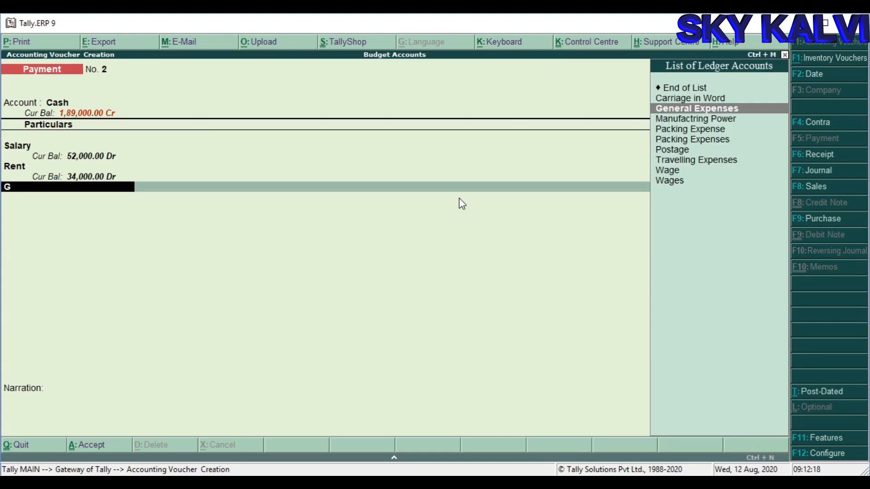
{"action": "key", "text": "Return"}
{"action": "type", "text": "45000"}
{"action": "key", "text": "Return"}
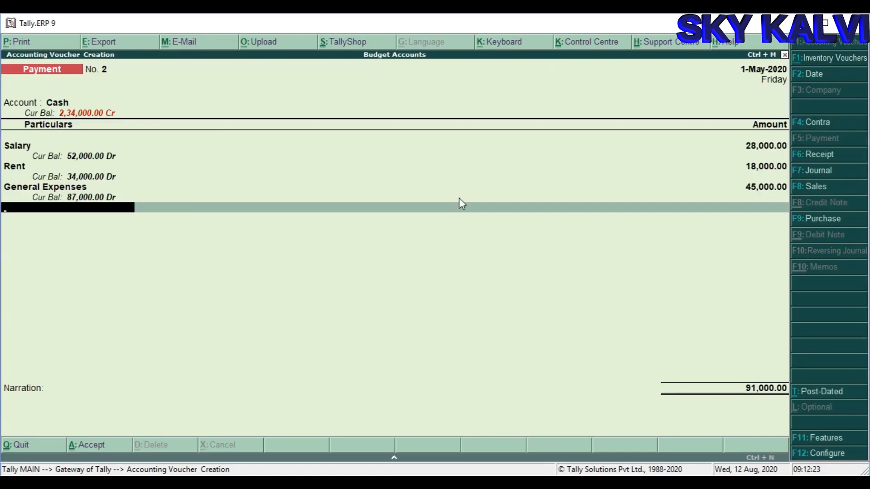
{"action": "type", "text": "W"}
{"action": "key", "text": "Down"}
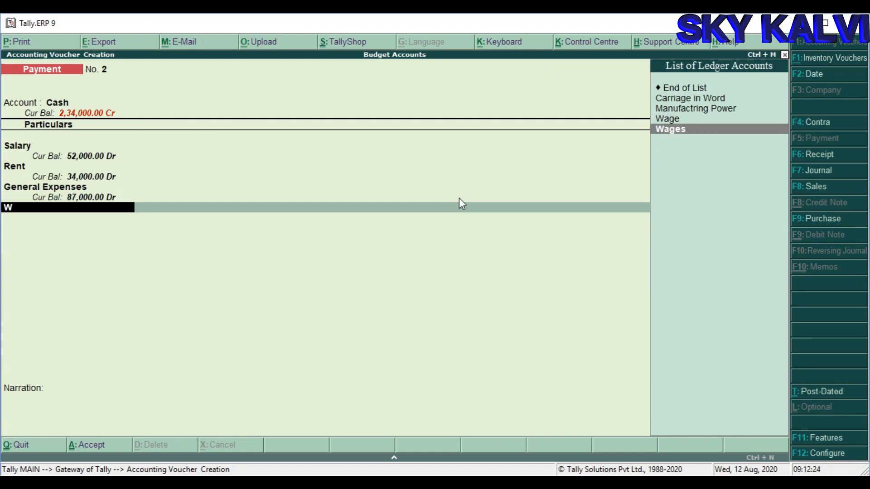
{"action": "key", "text": "Return"}
{"action": "type", "text": "28000"}
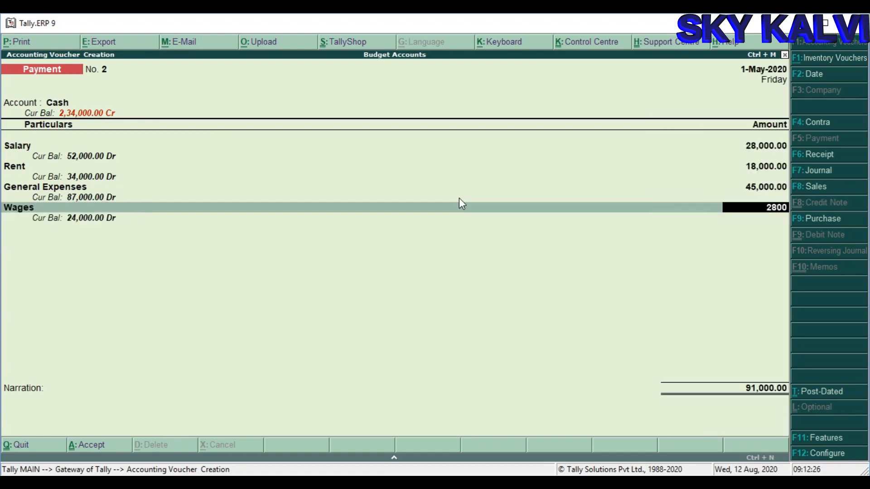
{"action": "key", "text": "Return"}
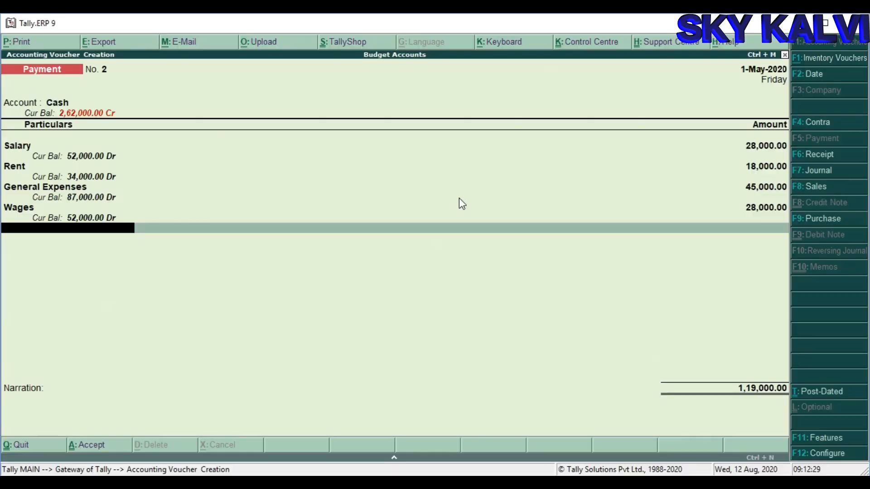
Add Carriage in Word for 12,500 and Postage for 7,000 to the May payment voucher
{"action": "type", "text": "c"}
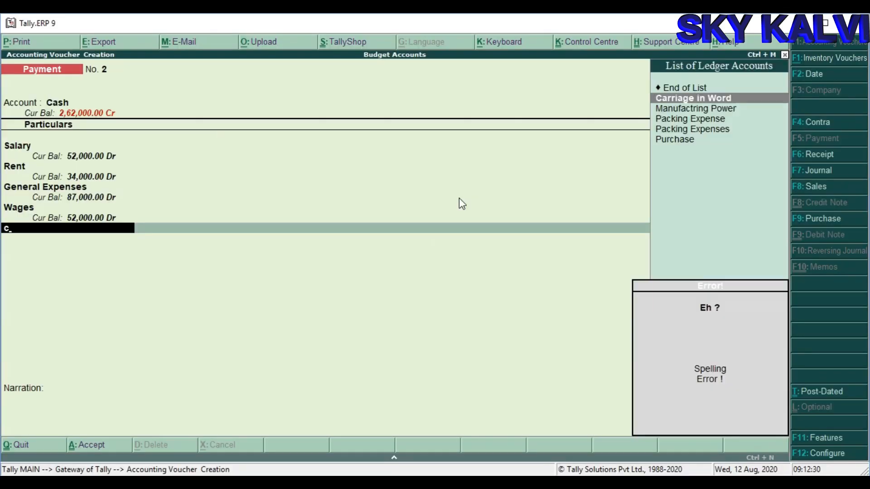
{"action": "key", "text": "Return"}
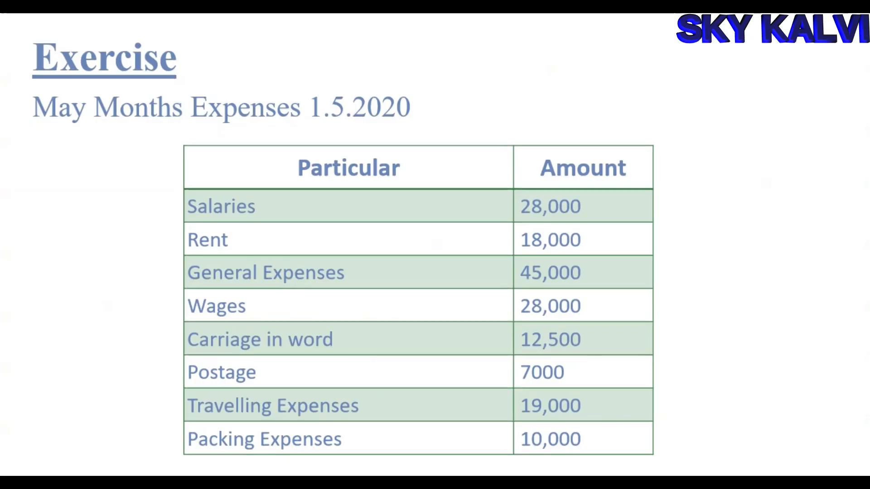
{"action": "type", "text": "1"}
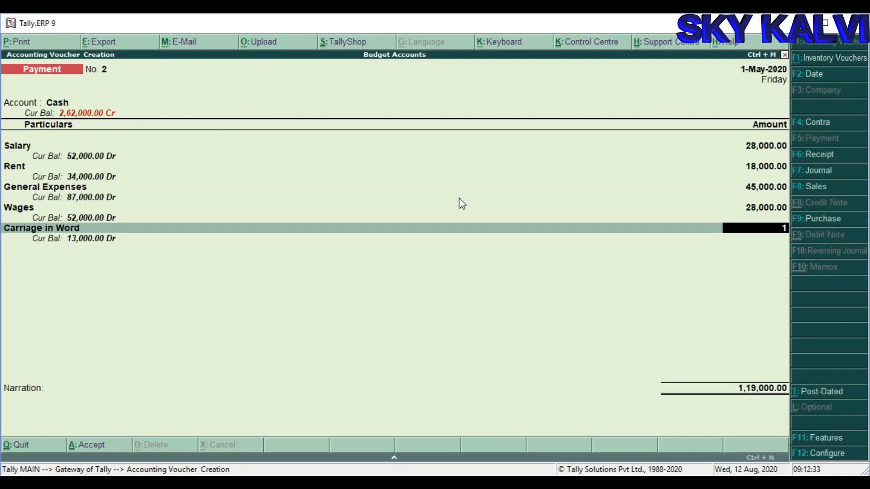
{"action": "type", "text": "2,500"}
{"action": "key", "text": "Return"}
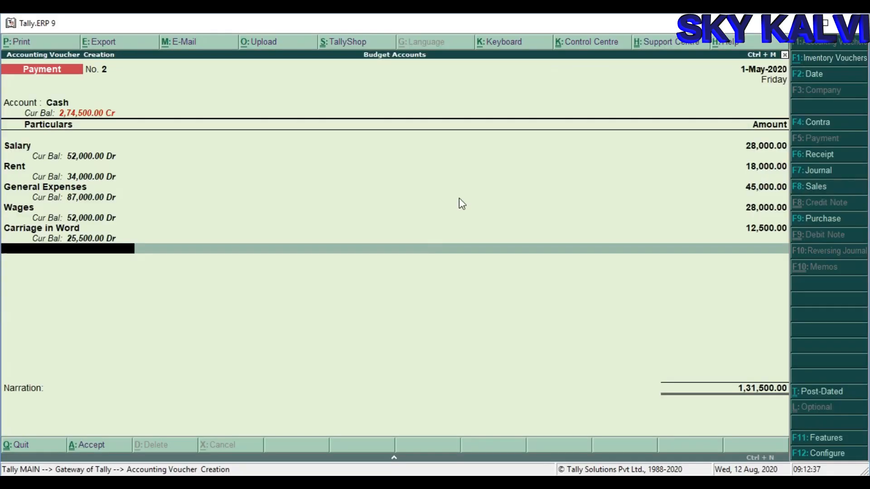
{"action": "type", "text": "Po"}
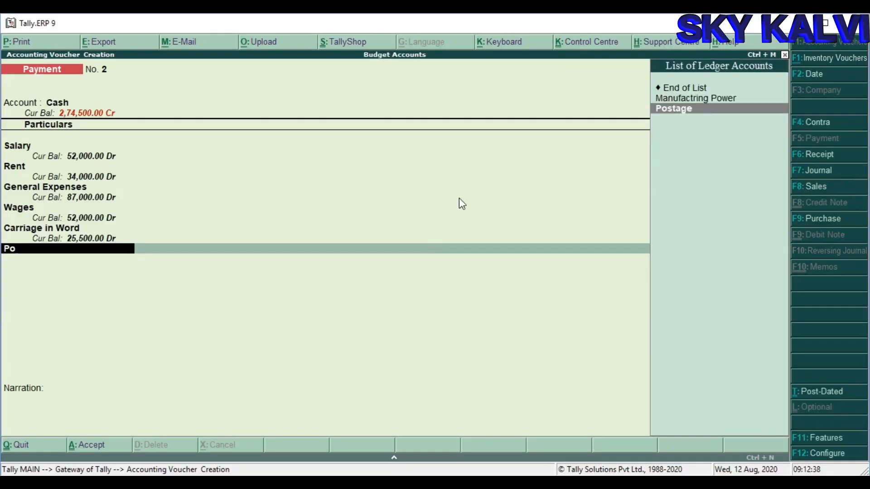
{"action": "key", "text": "Return"}
{"action": "type", "text": "7000"}
{"action": "key", "text": "Return"}
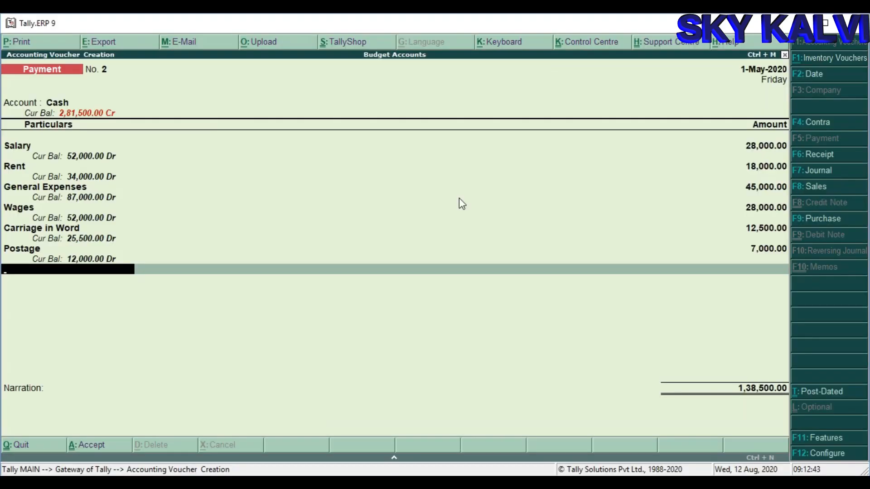
Add Travelling Expenses for 19,000 and Packing Expenses for 10,000 to the May payment voucher
{"action": "type", "text": "T"}
{"action": "key", "text": "Return"}
{"action": "type", "text": "19,000"}
{"action": "key", "text": "Return"}
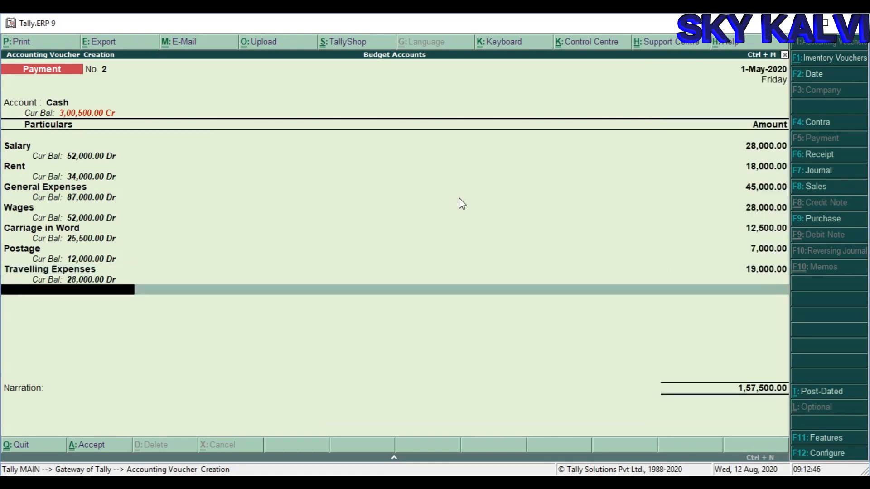
{"action": "type", "text": "P"}
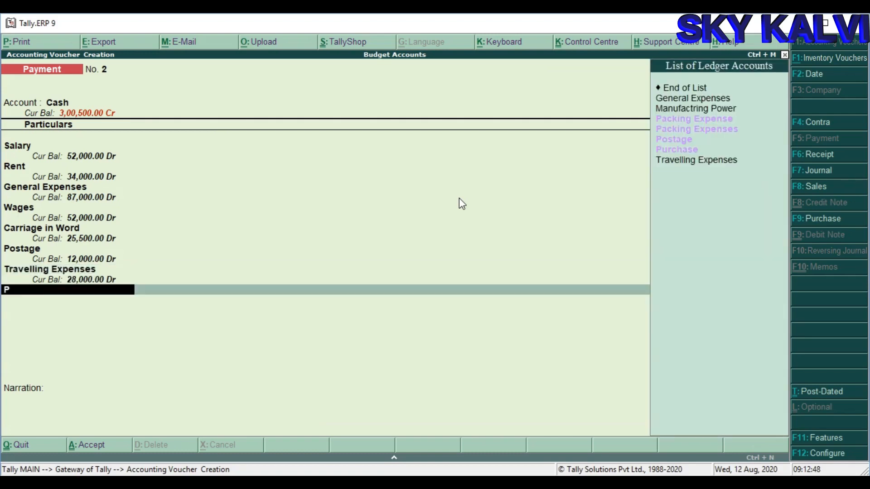
{"action": "key", "text": "Down"}
{"action": "key", "text": "Down"}
{"action": "key", "text": "Return"}
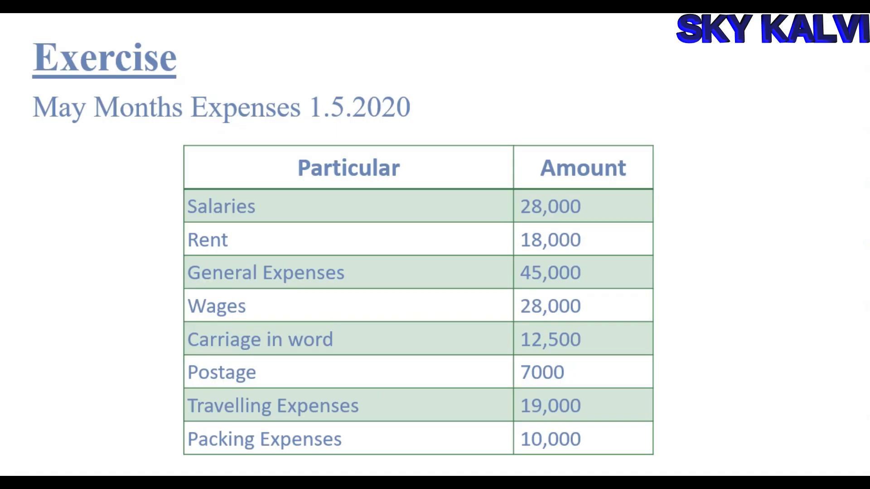
{"action": "type", "text": "1"}
{"action": "type", "text": "0,000"}
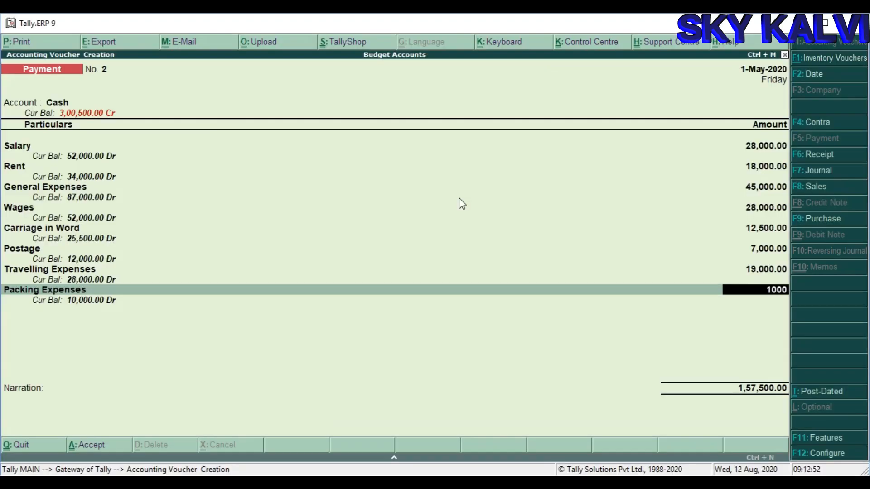
{"action": "key", "text": "Return"}
Close the May voucher's particulars, leave its narration blank and accept the voucher
{"action": "key", "text": "Return"}
{"action": "key", "text": "Return"}
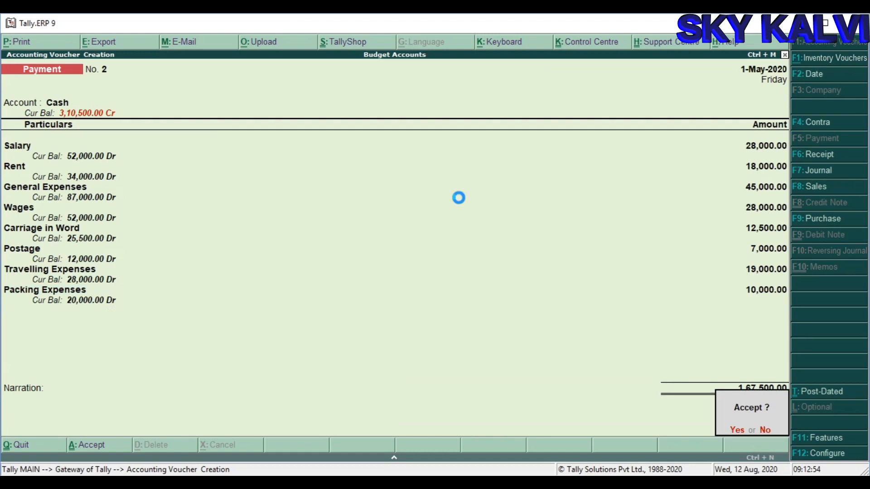
{"action": "key", "text": "Return"}
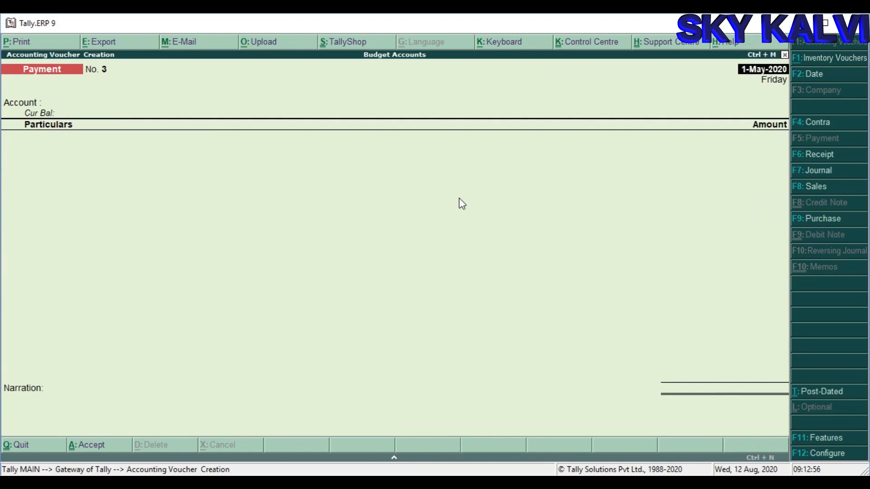
Set the date of the new payment voucher to 1.6.2020 for the June expenses
{"action": "left_click", "coordinate": [823, 81]}
{"action": "type", "text": "1.6"}
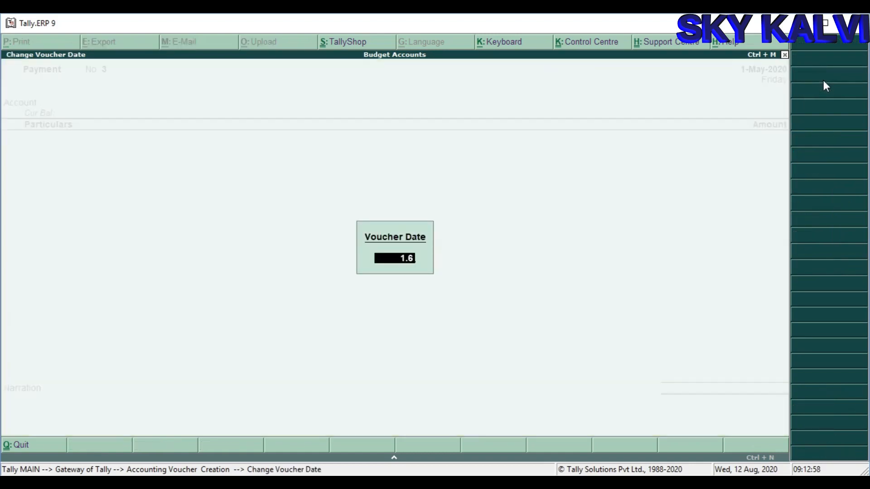
{"action": "key", "text": "Return"}
{"action": "key", "text": "Return"}
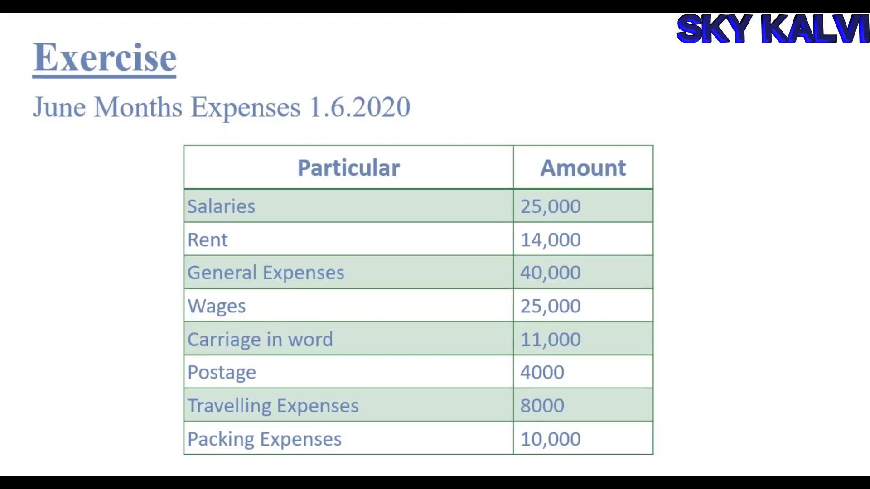
Add Salary for 25,000 and Rent for 14,000 to the June payment voucher
{"action": "key", "text": "alt+Tab"}
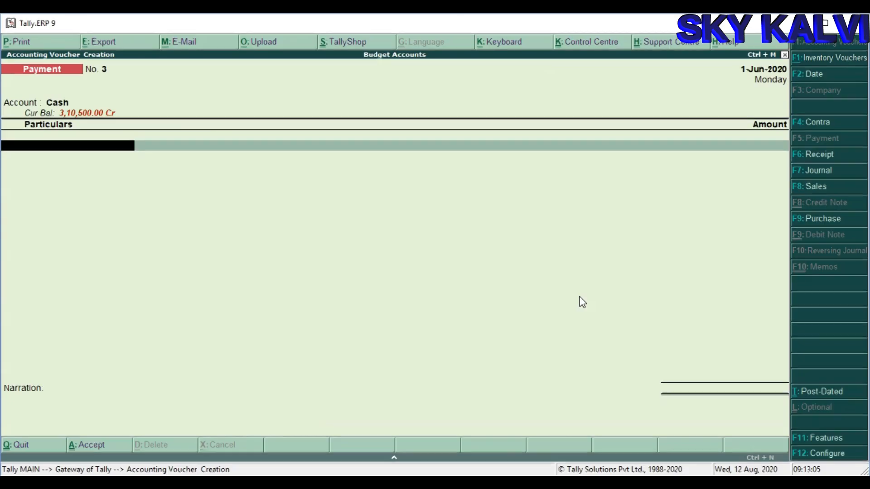
{"action": "type", "text": "Sa"}
{"action": "key", "text": "Return"}
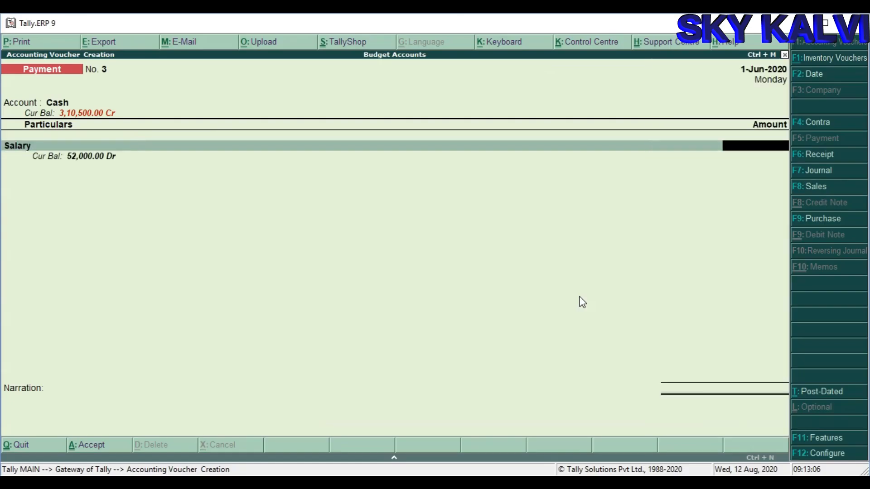
{"action": "type", "text": "25000"}
{"action": "key", "text": "Return"}
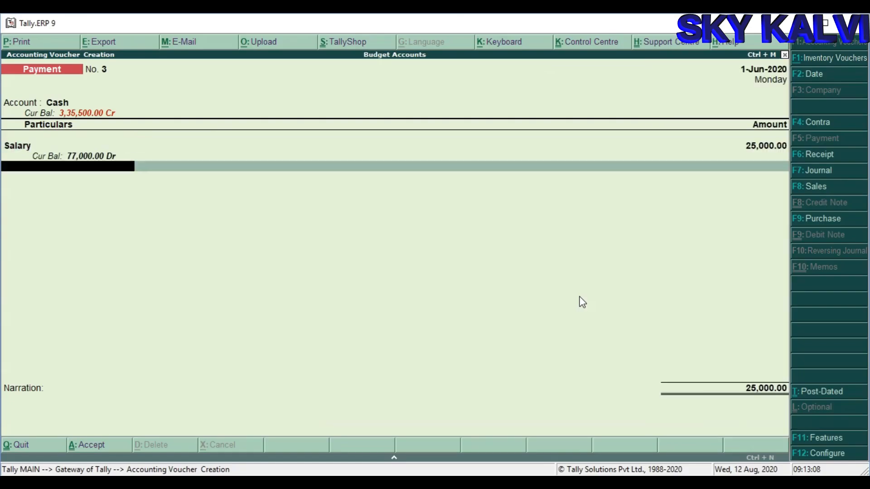
{"action": "type", "text": "Re"}
{"action": "key", "text": "Return"}
{"action": "key", "text": "alt+Tab"}
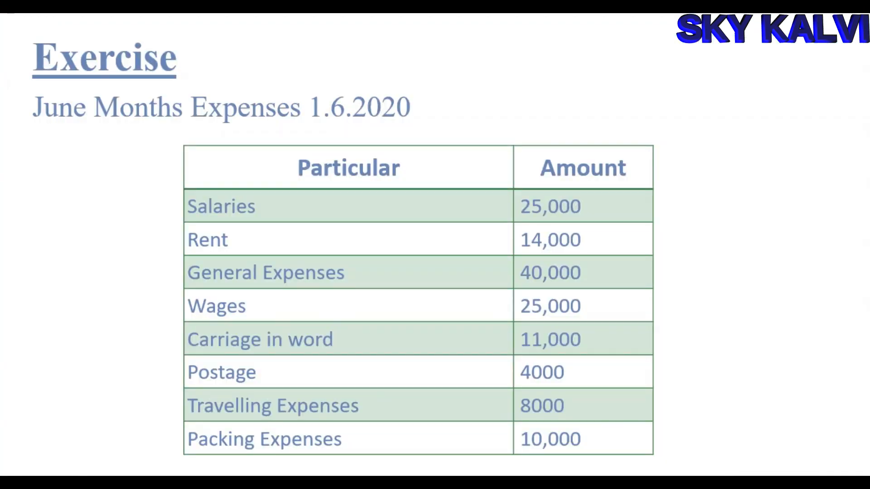
{"action": "type", "text": "14000"}
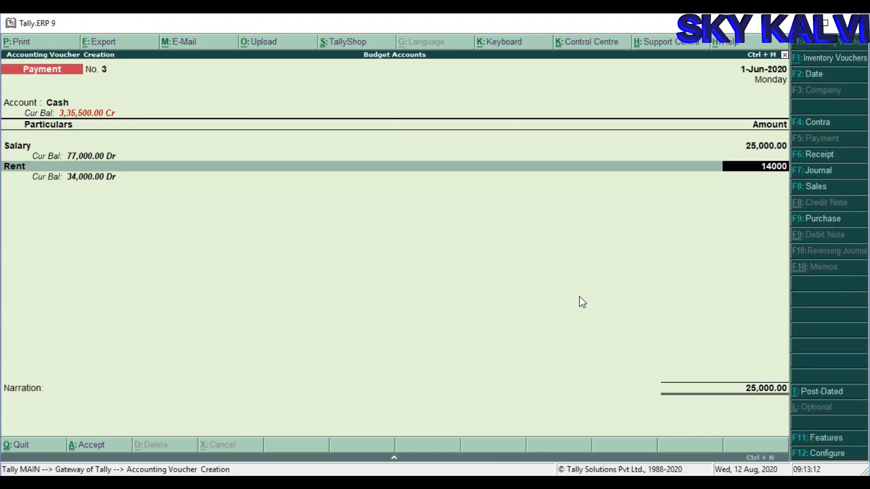
{"action": "key", "text": "Return"}
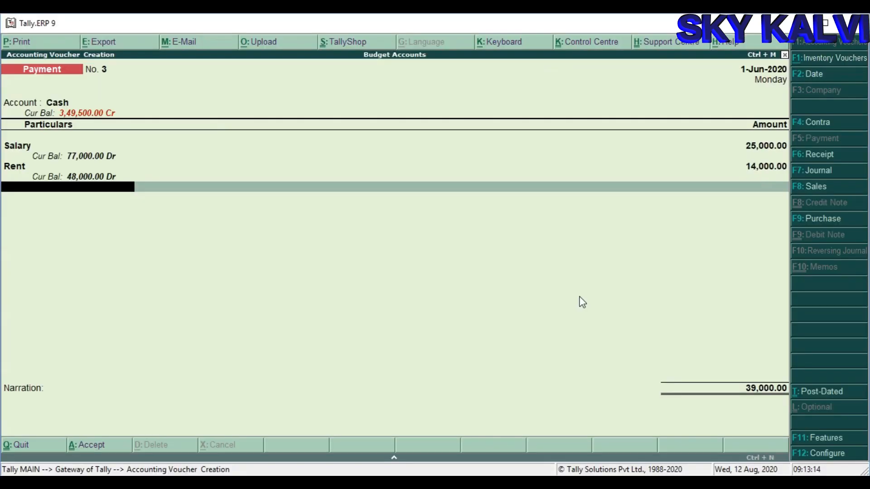
Add General Expenses for 40,000 and Wages for 25,000 to the June payment voucher
{"action": "type", "text": "gen"}
{"action": "key", "text": "Return"}
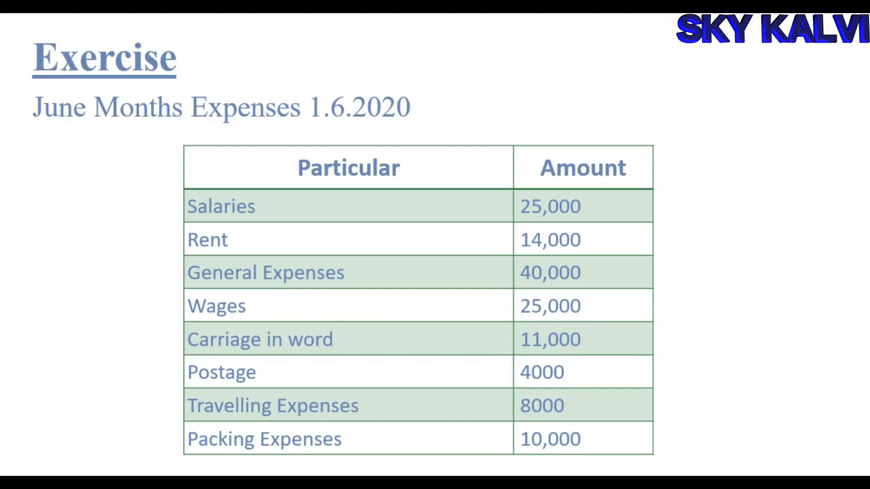
{"action": "type", "text": "40000"}
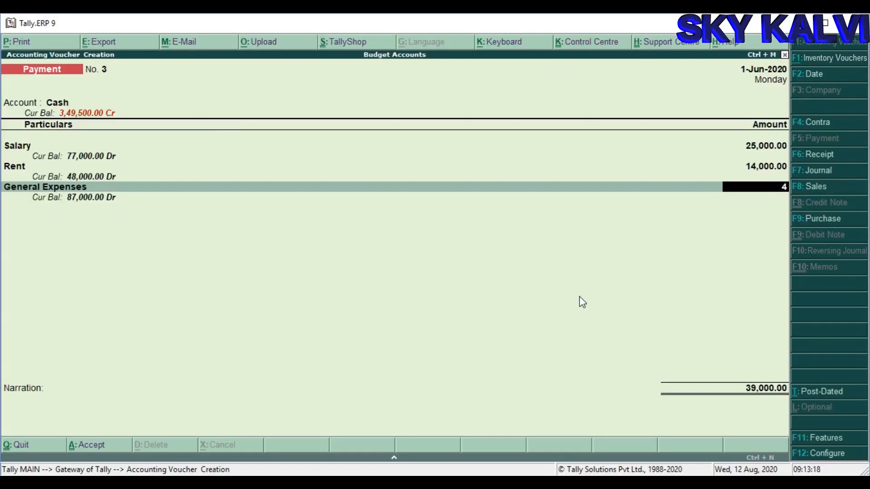
{"action": "key", "text": "Return"}
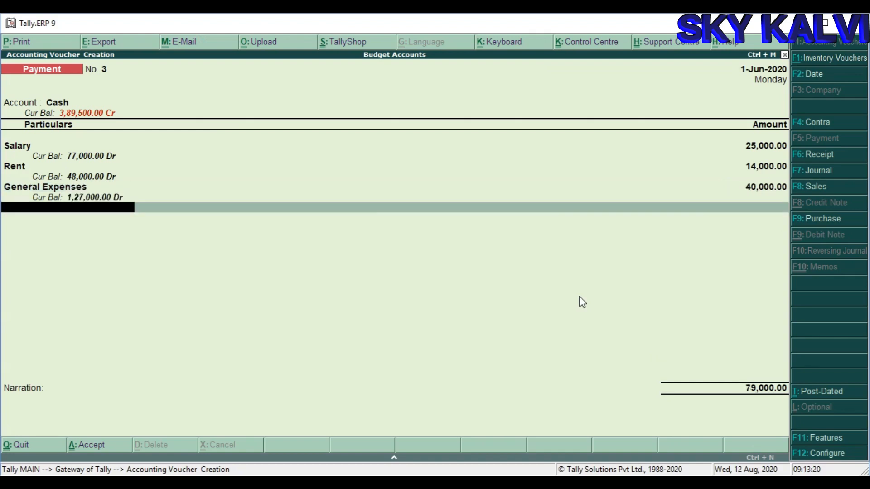
{"action": "type", "text": "W"}
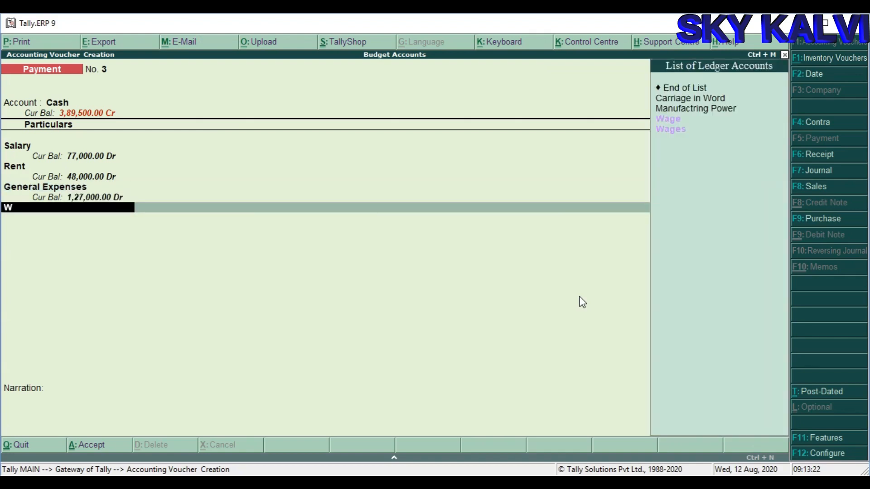
{"action": "key", "text": "Down"}
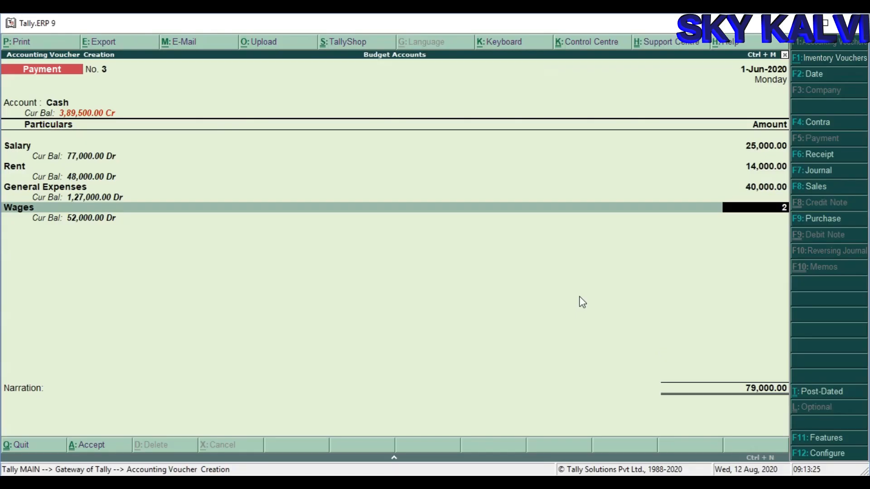
{"action": "type", "text": "5000"}
{"action": "key", "text": "Return"}
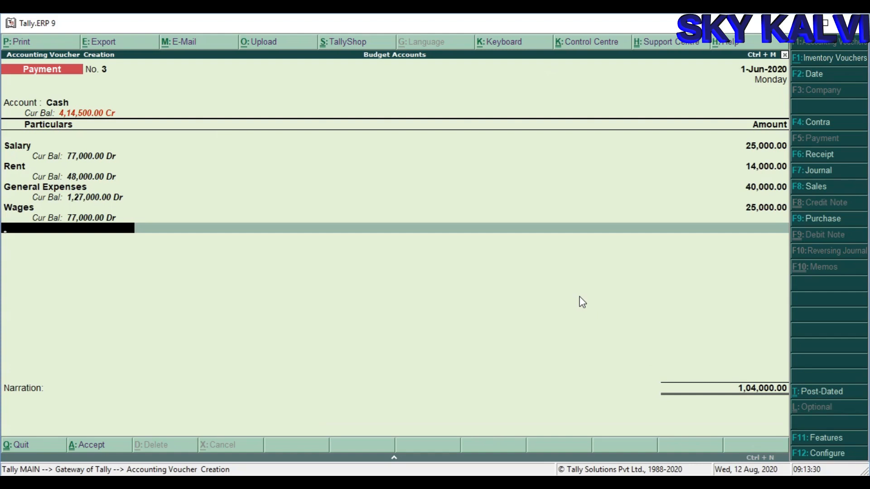
Add Carriage in Word for 11,000 and Postage for 4,000 to the June payment voucher
{"action": "type", "text": "c"}
{"action": "key", "text": "Return"}
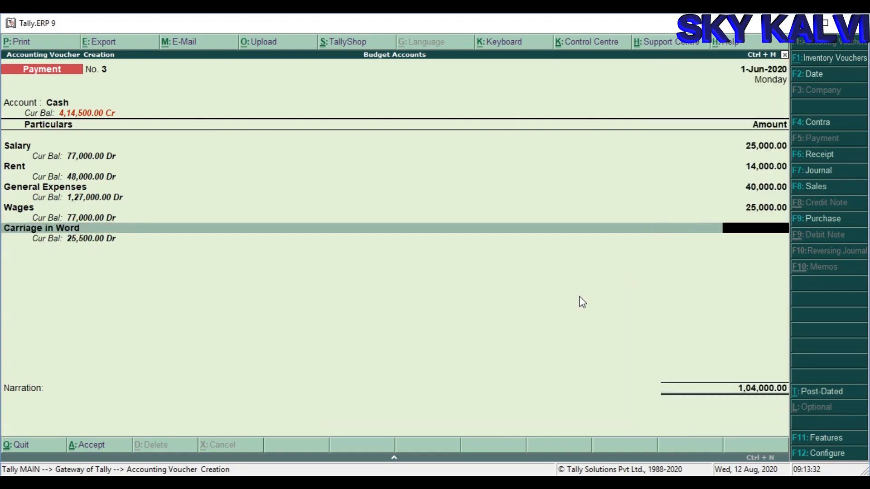
{"action": "type", "text": "11000"}
{"action": "key", "text": "Return"}
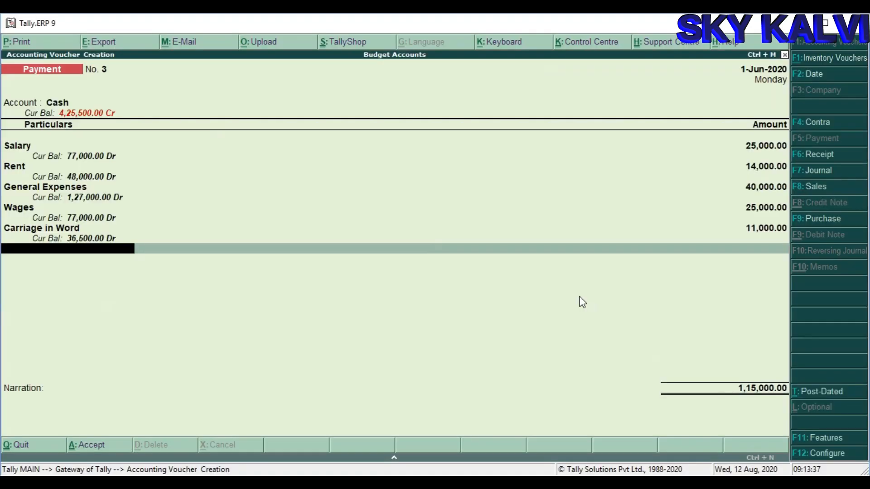
{"action": "type", "text": "Po"}
{"action": "key", "text": "Return"}
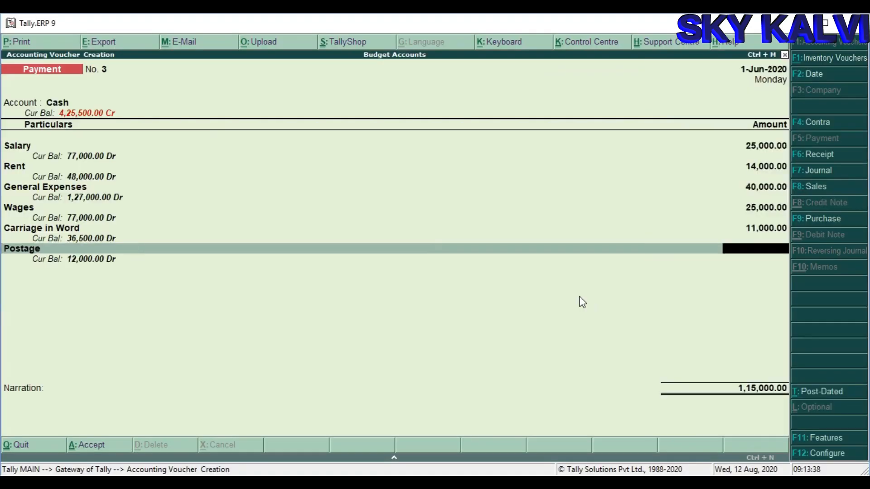
{"action": "type", "text": "4000"}
{"action": "key", "text": "Return"}
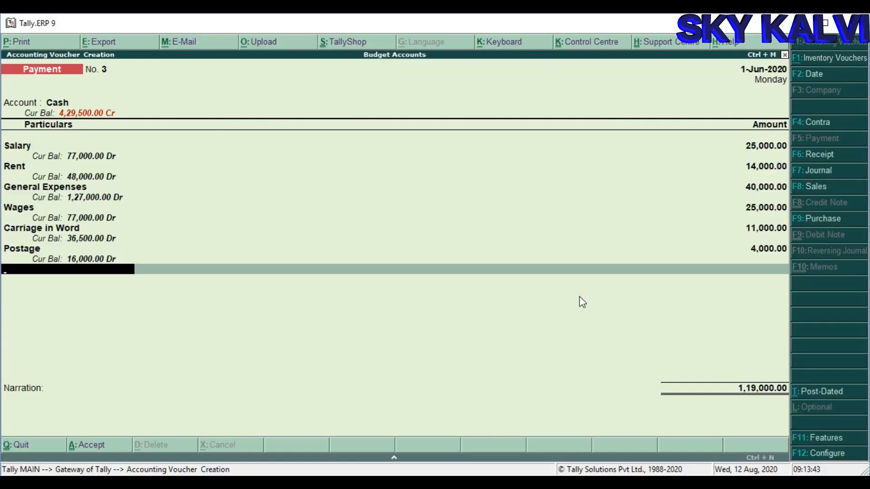
Add Travelling Expenses for 8,000 and Packing Expenses for 10,000 to the June payment voucher
{"action": "type", "text": "Tr"}
{"action": "key", "text": "Return"}
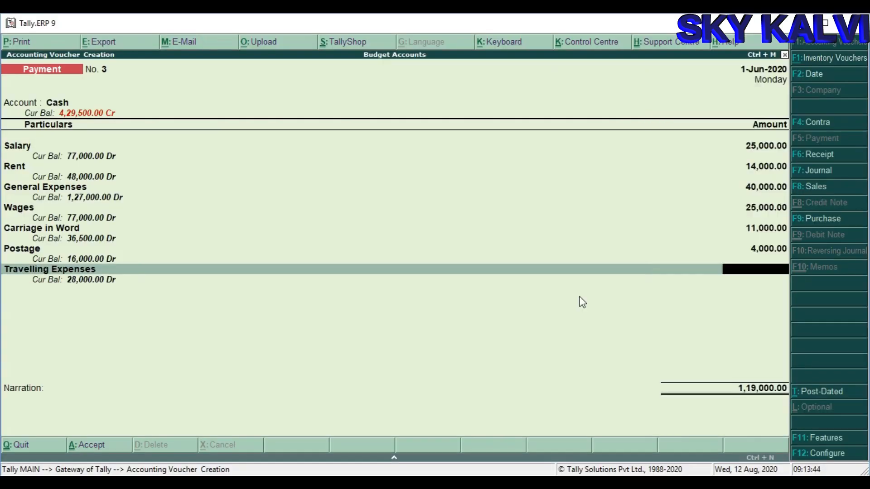
{"action": "type", "text": "8,000"}
{"action": "key", "text": "Return"}
{"action": "type", "text": "P"}
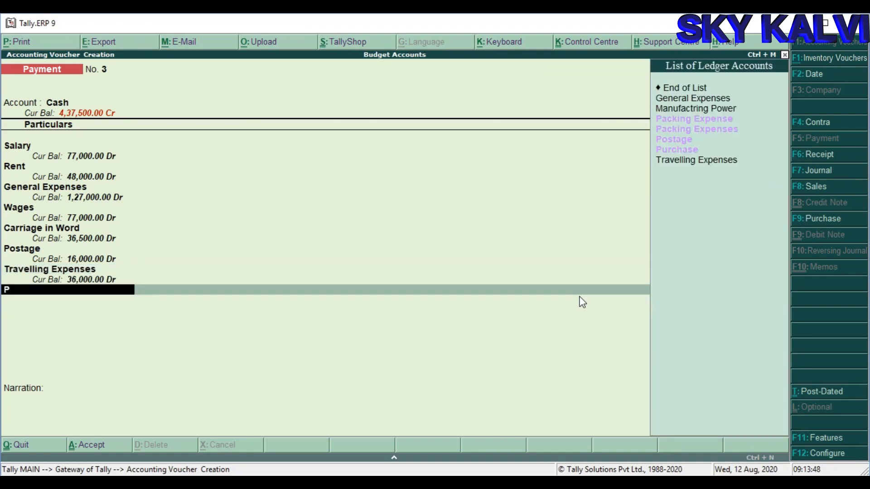
{"action": "key", "text": "Return"}
{"action": "type", "text": "10000"}
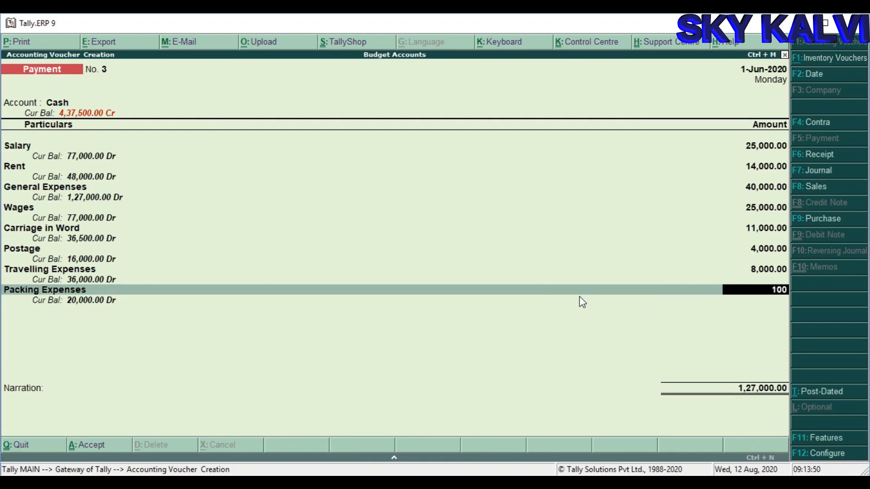
{"action": "key", "text": "Return"}
Close the June voucher's particulars, leave its narration blank and accept the voucher
{"action": "key", "text": "Return"}
{"action": "key", "text": "Return"}
{"action": "key", "text": "Return"}
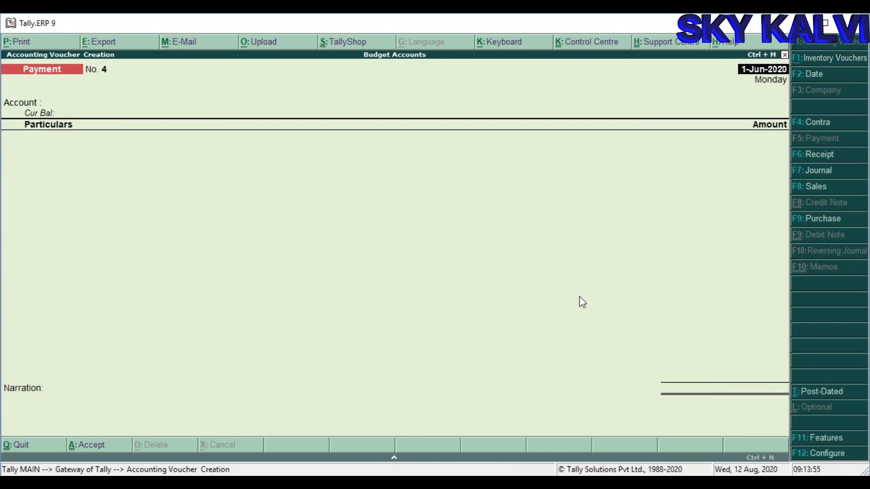
Set the new payment voucher's date to 1-Jul-2020 and choose Cash as its account
{"action": "left_click", "coordinate": [832, 77]}
{"action": "type", "text": "1-7"}
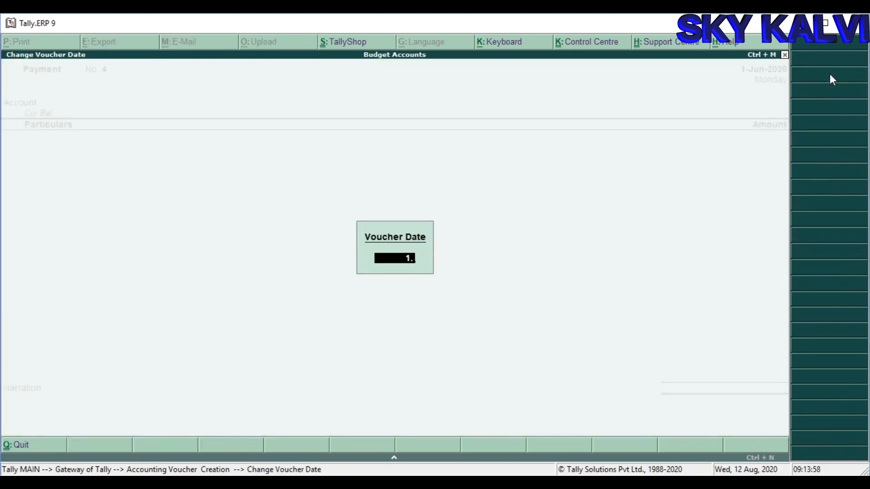
{"action": "key", "text": "Return"}
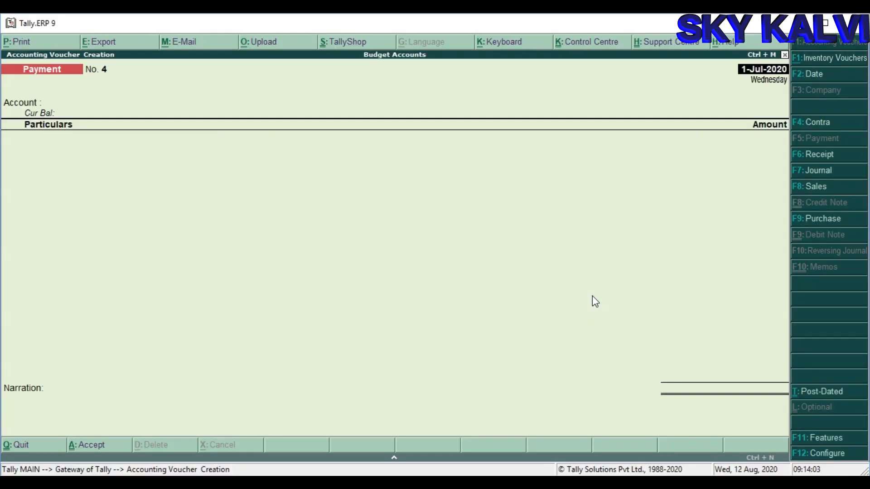
{"action": "key", "text": "Return"}
{"action": "key", "text": "Return"}
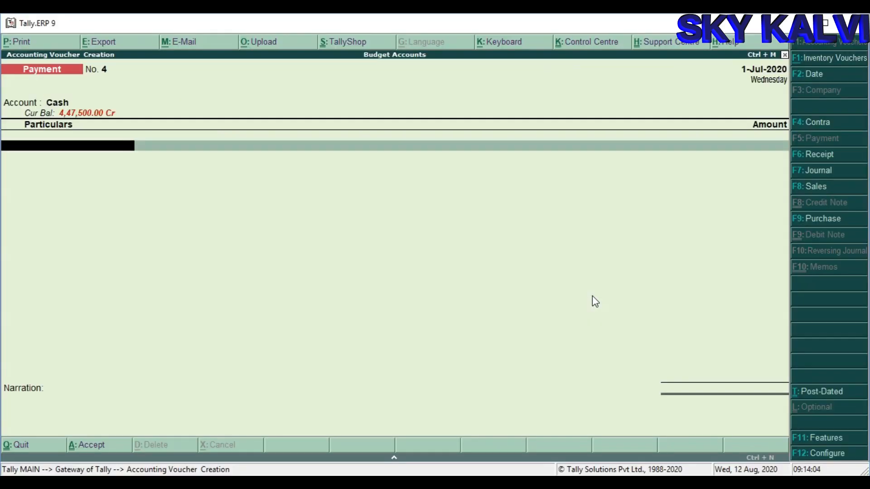
Add Salary for 27,000 and Rent for 17,000 to the July payment voucher
{"action": "type", "text": "Sa"}
{"action": "key", "text": "Down"}
{"action": "key", "text": "Return"}
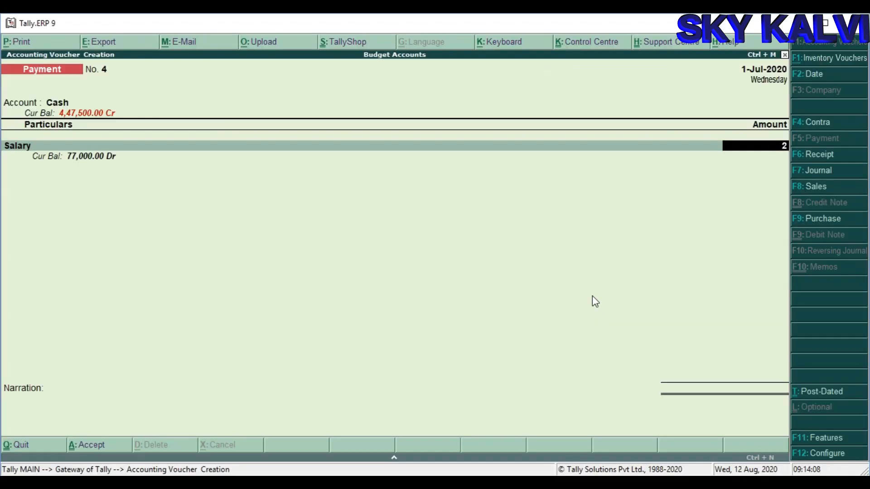
{"action": "type", "text": "7000"}
{"action": "key", "text": "Return"}
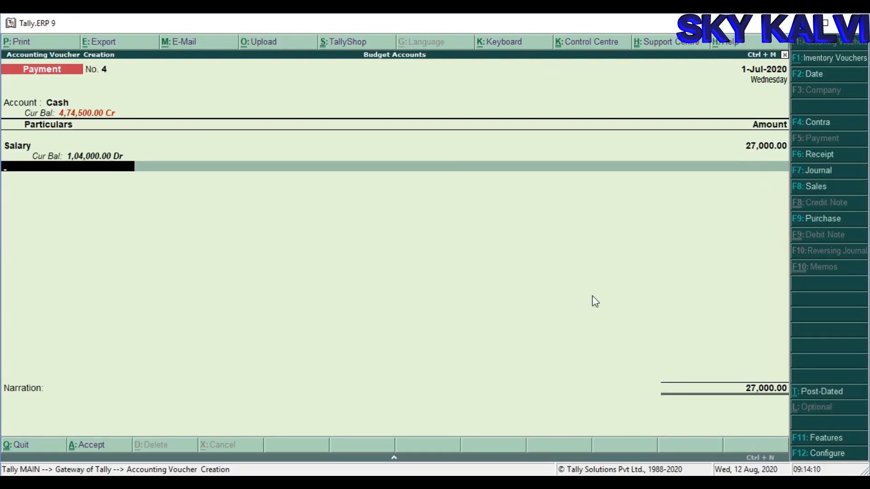
{"action": "type", "text": "Re"}
{"action": "key", "text": "Return"}
{"action": "type", "text": "17000"}
{"action": "key", "text": "Return"}
Add General Expenses for 35,000 and Wages for 27,000 to the July payment voucher
{"action": "type", "text": "Ge"}
{"action": "key", "text": "Return"}
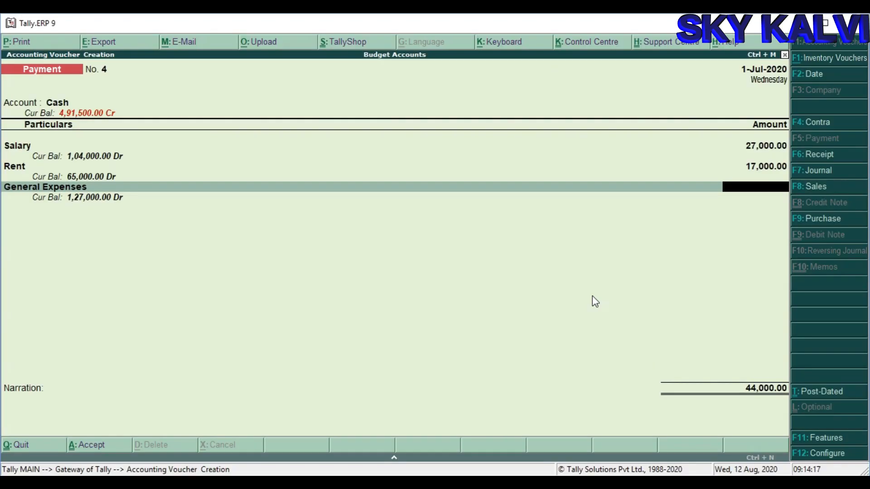
{"action": "type", "text": "35000"}
{"action": "key", "text": "Return"}
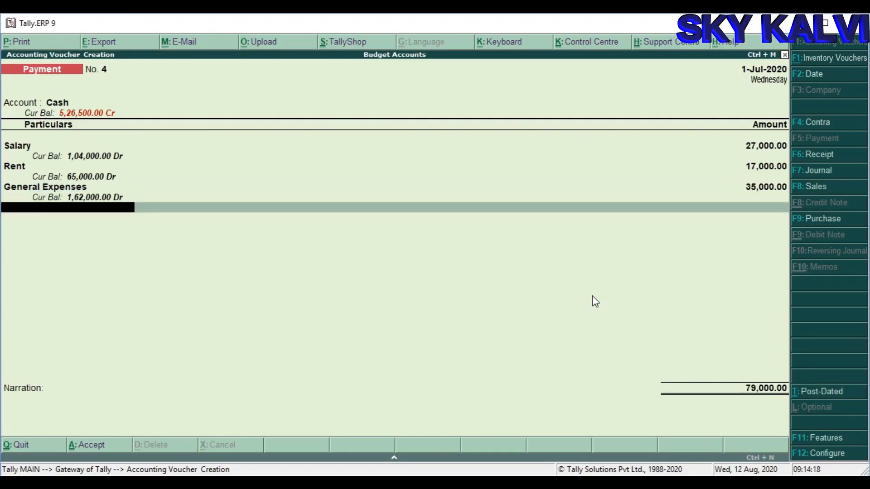
{"action": "type", "text": "W"}
{"action": "key", "text": "Down"}
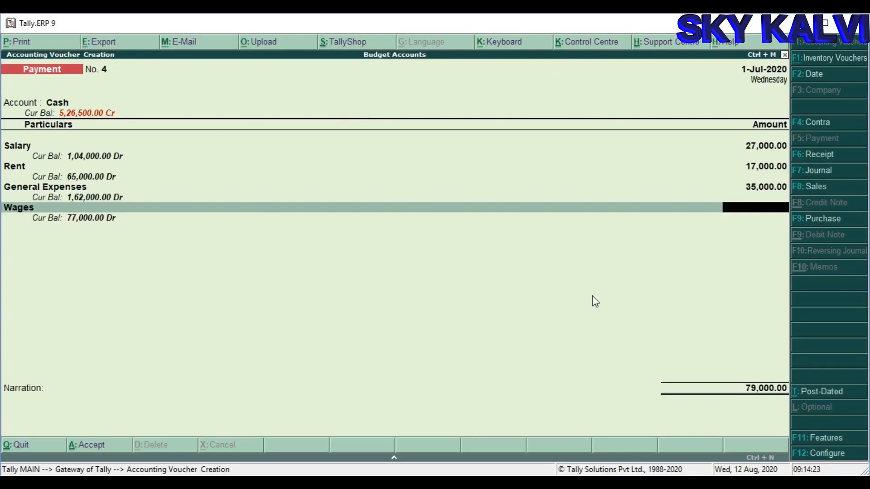
{"action": "type", "text": "27000"}
{"action": "key", "text": "Return"}
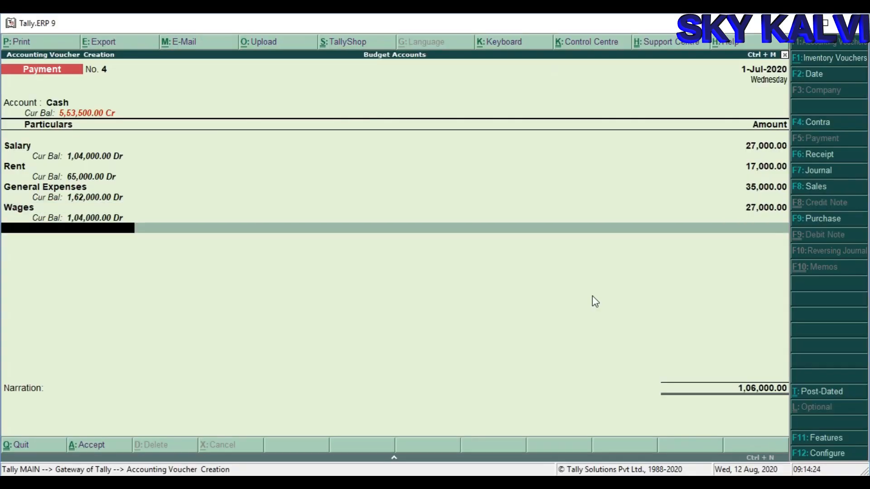
Add Carriage in Word for 15,000 and Postage for 6,000 to the July payment voucher
{"action": "type", "text": "c"}
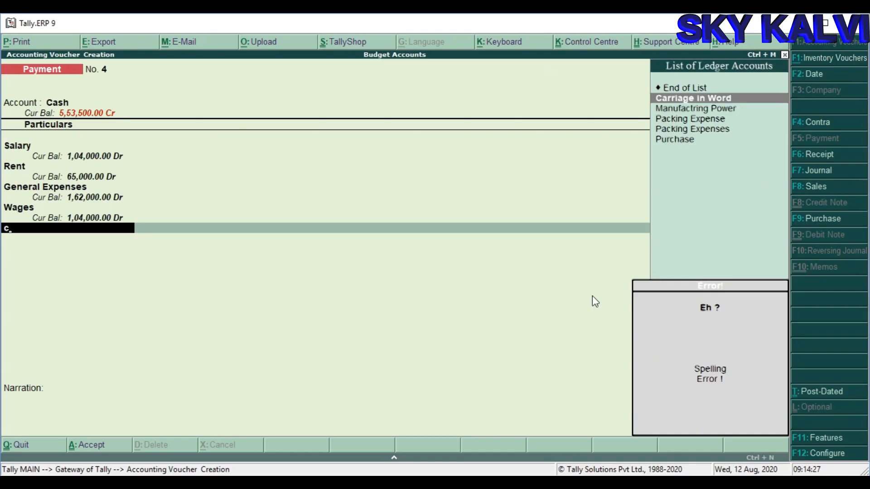
{"action": "key", "text": "Return"}
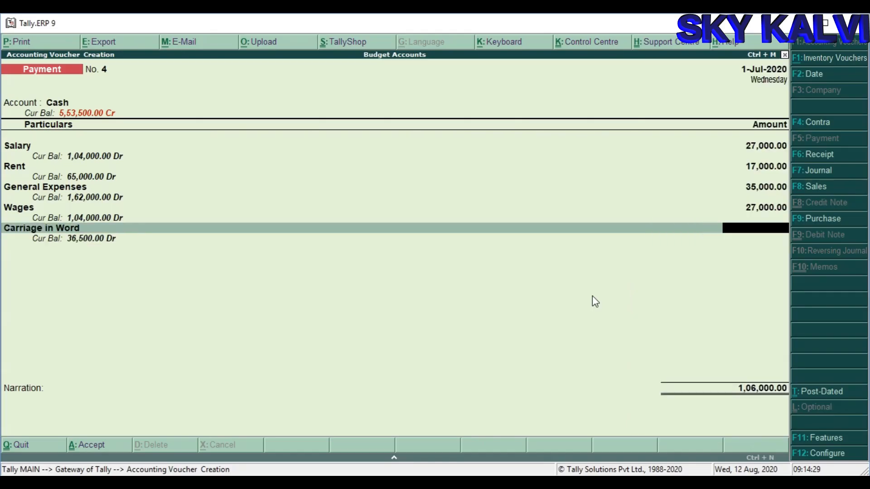
{"action": "type", "text": "15000"}
{"action": "key", "text": "Return"}
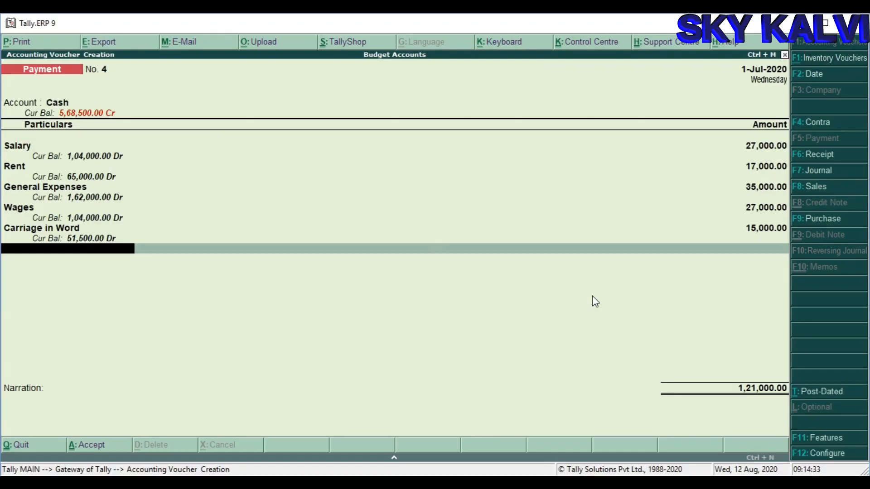
{"action": "type", "text": "Po"}
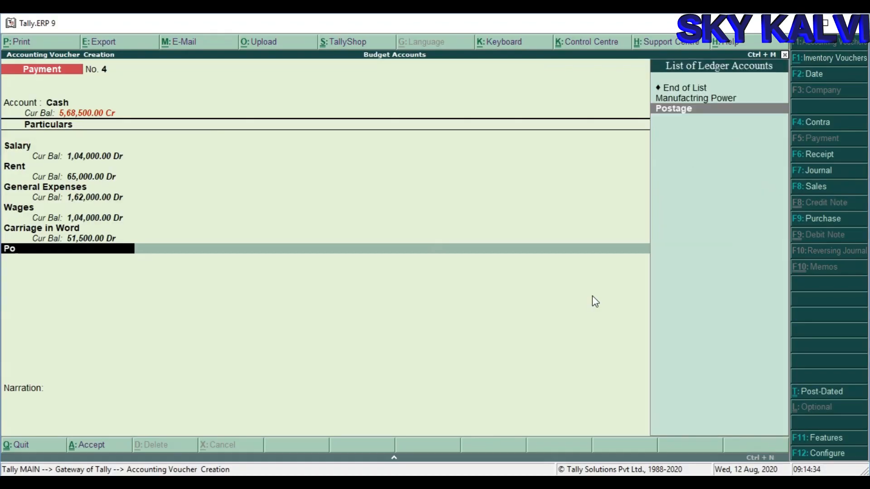
{"action": "key", "text": "Return"}
{"action": "type", "text": "6000"}
{"action": "key", "text": "Return"}
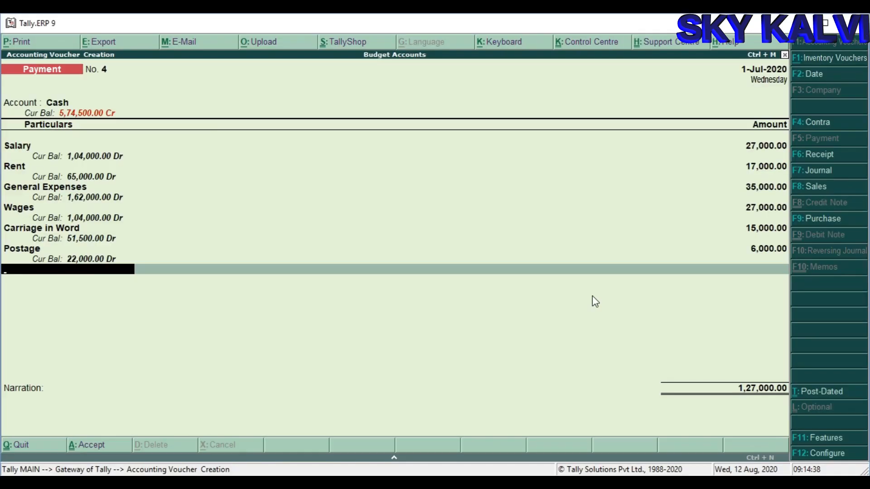
Add Travelling Expenses for 70,000 to the July payment voucher
{"action": "type", "text": "Tr"}
{"action": "key", "text": "Return"}
{"action": "type", "text": "70000"}
{"action": "key", "text": "Return"}
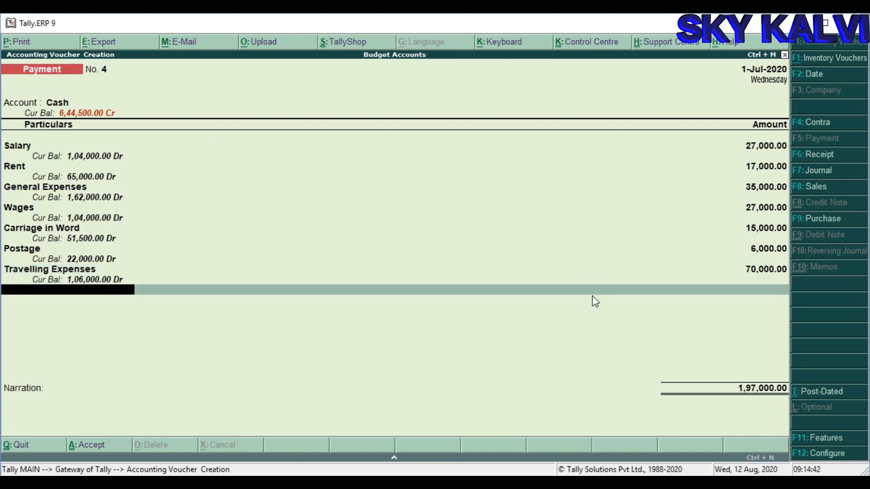
Add Packing Expenses for 10,000 to the July payment voucher and save the voucher
{"action": "type", "text": "p"}
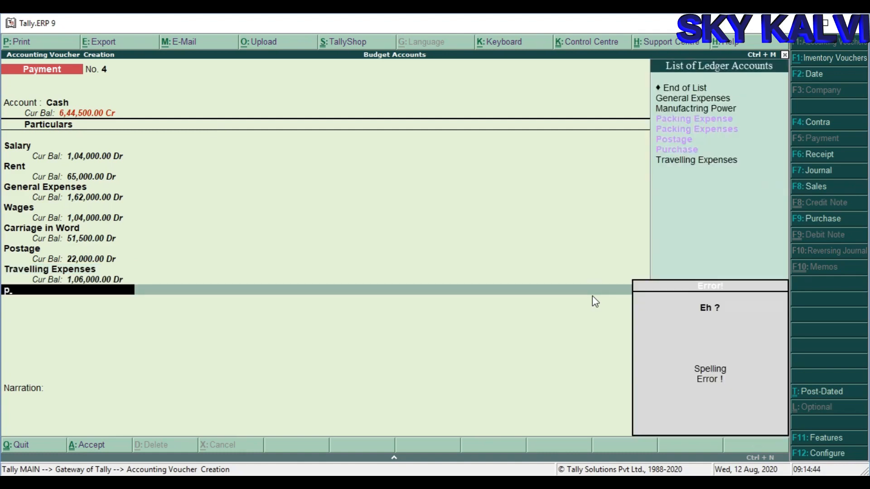
{"action": "key", "text": "Down"}
{"action": "key", "text": "Return"}
{"action": "type", "text": "10000"}
{"action": "key", "text": "Return"}
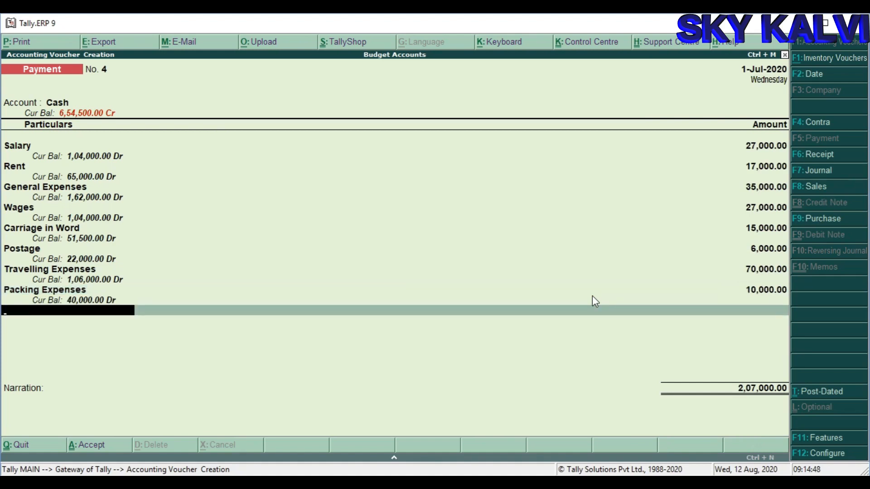
{"action": "key", "text": "Return"}
{"action": "key", "text": "Return"}
{"action": "key", "text": "Return"}
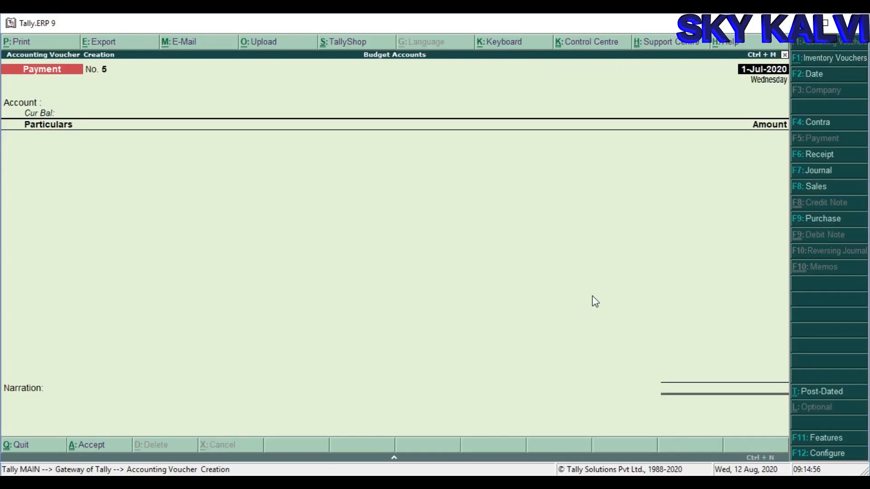
Date the new payment voucher 1-8-2020 and choose Cash as its account
{"action": "left_click", "coordinate": [820, 78]}
{"action": "type", "text": "1-8"}
{"action": "key", "text": "Return"}
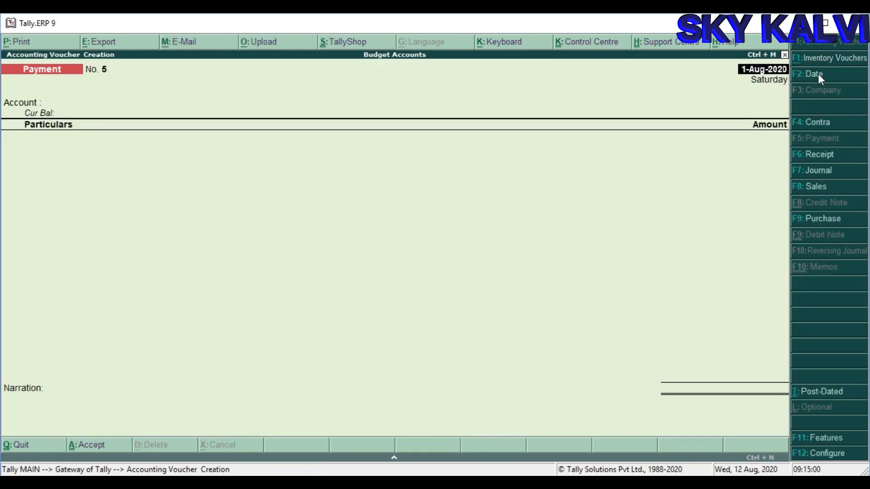
{"action": "key", "text": "Return"}
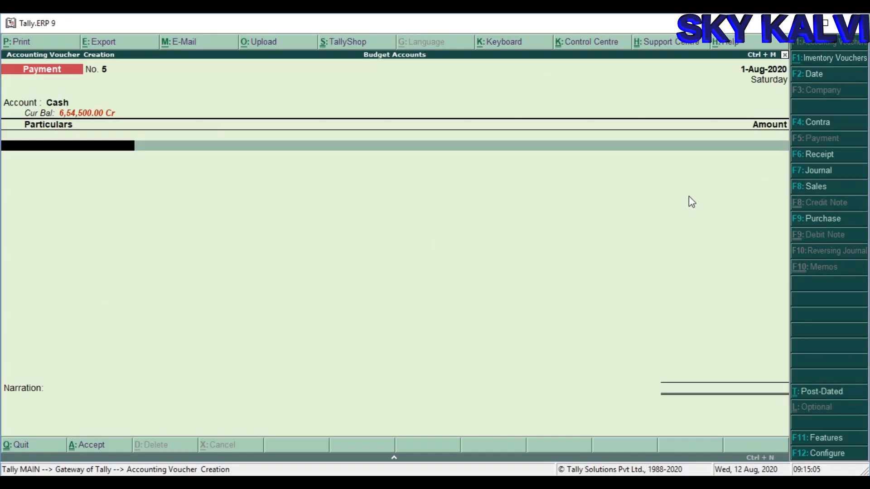
Add Salary for 23,000 and Rent for 13,000 to the August payment voucher
{"action": "type", "text": "Sa"}
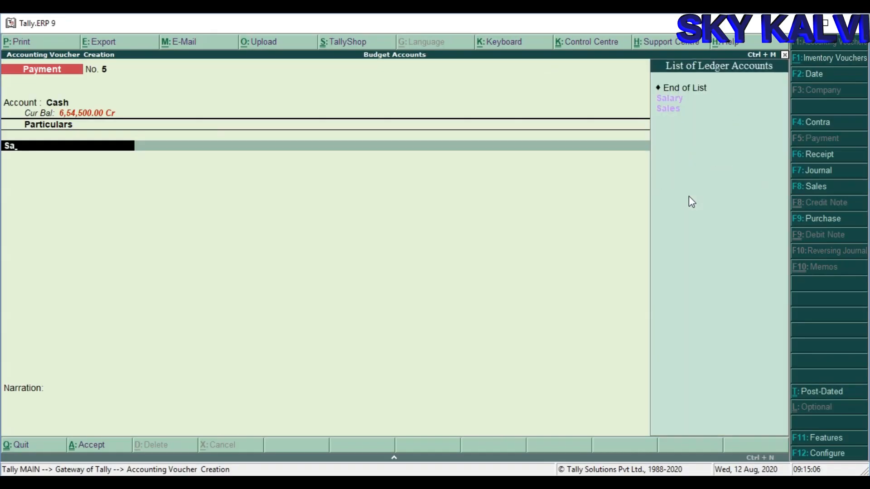
{"action": "type", "text": "lary"}
{"action": "key", "text": "Return"}
{"action": "type", "text": "23,"}
{"action": "type", "text": "000"}
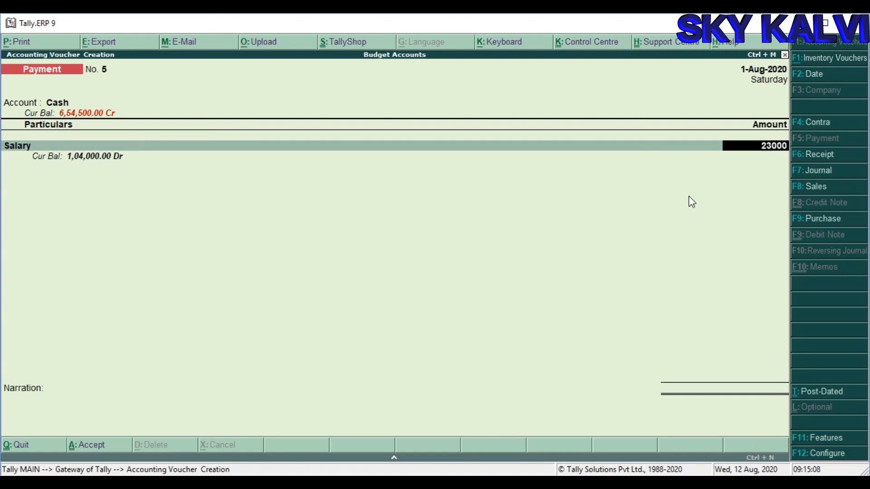
{"action": "key", "text": "Return"}
{"action": "type", "text": "Re"}
{"action": "key", "text": "Return"}
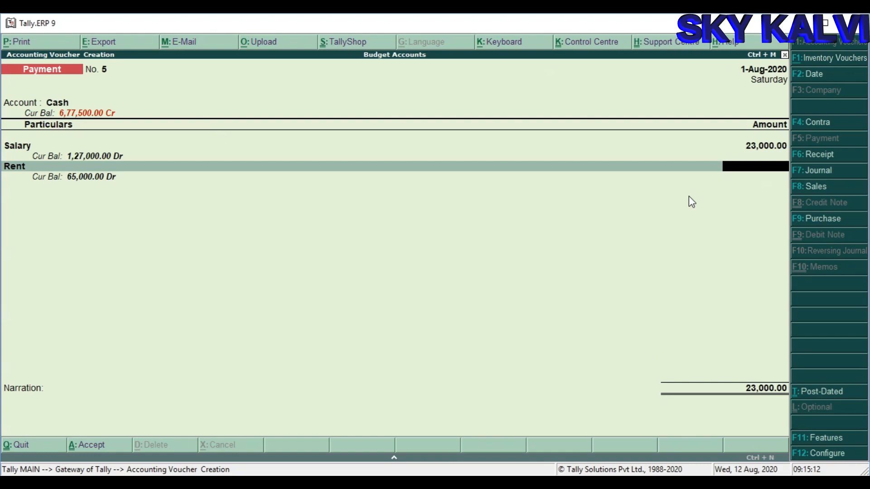
{"action": "type", "text": "13000"}
{"action": "key", "text": "Return"}
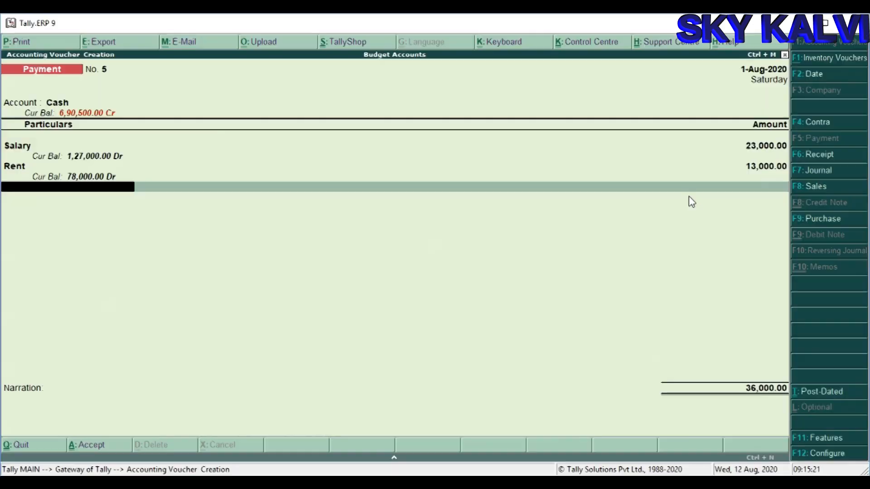
Add General Expenses for 40,000 and Wages for 23,000 to the August payment voucher
{"action": "type", "text": "Ge"}
{"action": "key", "text": "Return"}
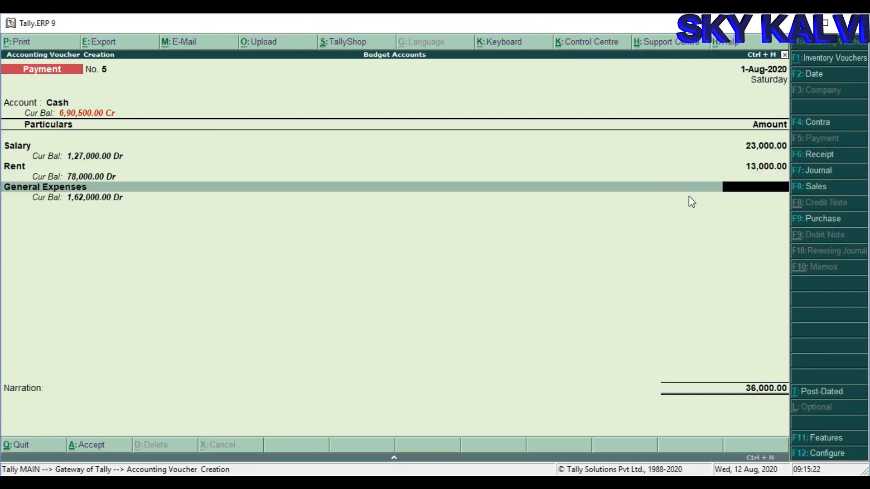
{"action": "type", "text": "40,0"}
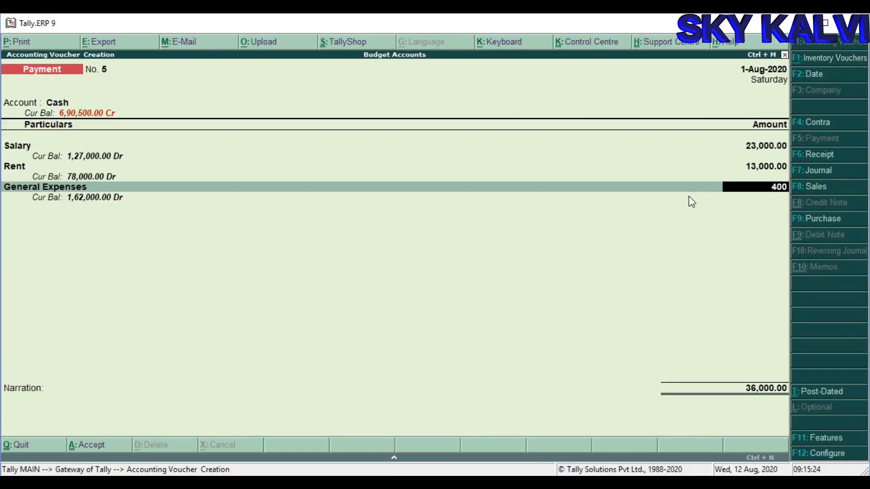
{"action": "type", "text": "0000"}
{"action": "key", "text": "Return"}
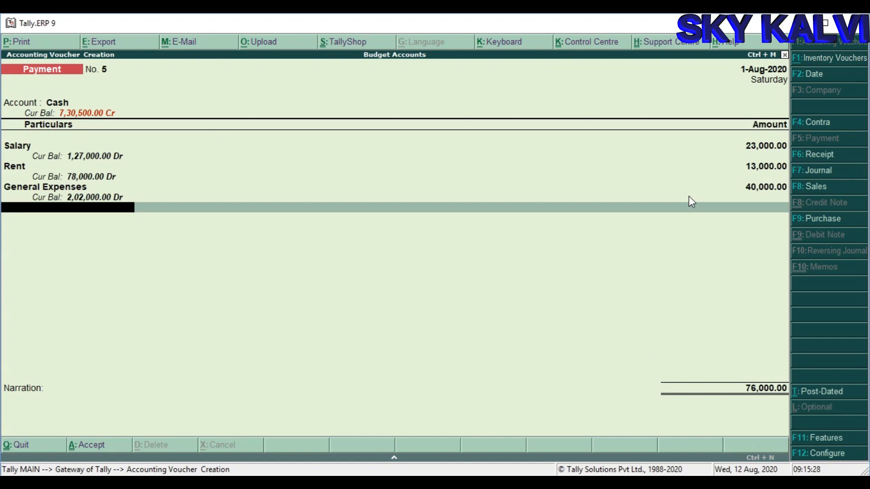
{"action": "type", "text": "W"}
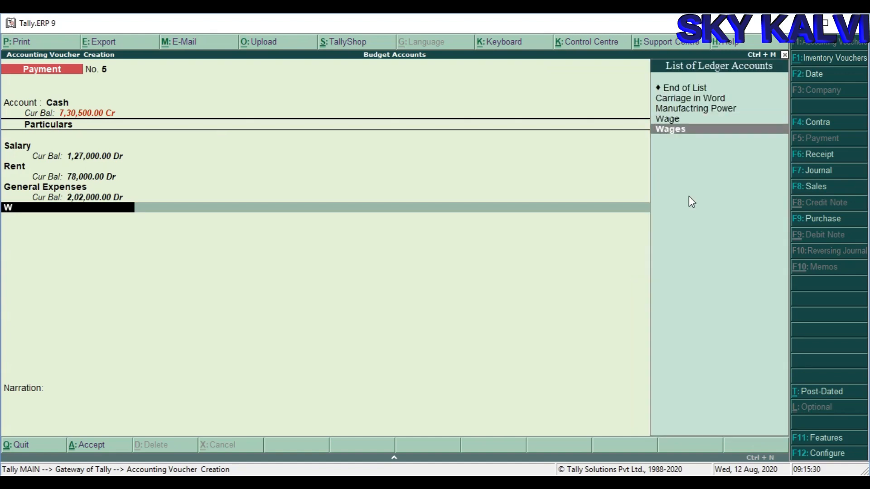
{"action": "key", "text": "Return"}
{"action": "type", "text": "23000"}
{"action": "key", "text": "Return"}
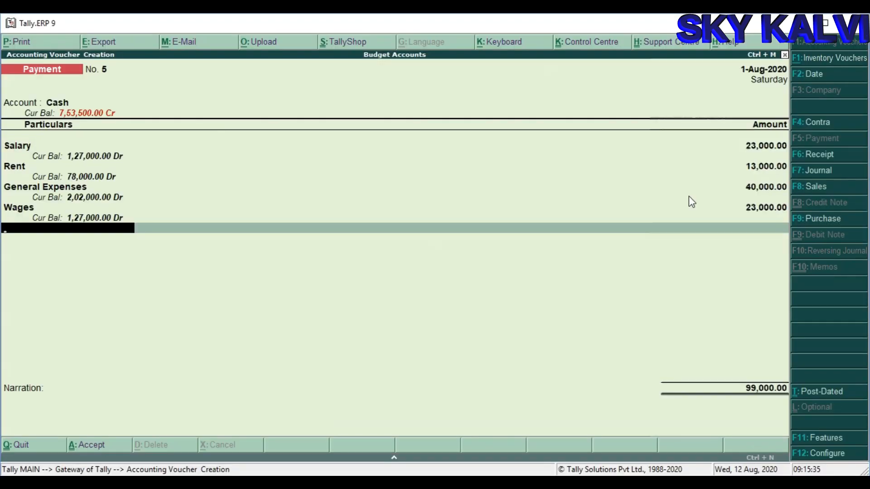
Add Carriage in Word for 17,000 and Postage for 7,000 to the August payment voucher
{"action": "type", "text": "c"}
{"action": "key", "text": "Return"}
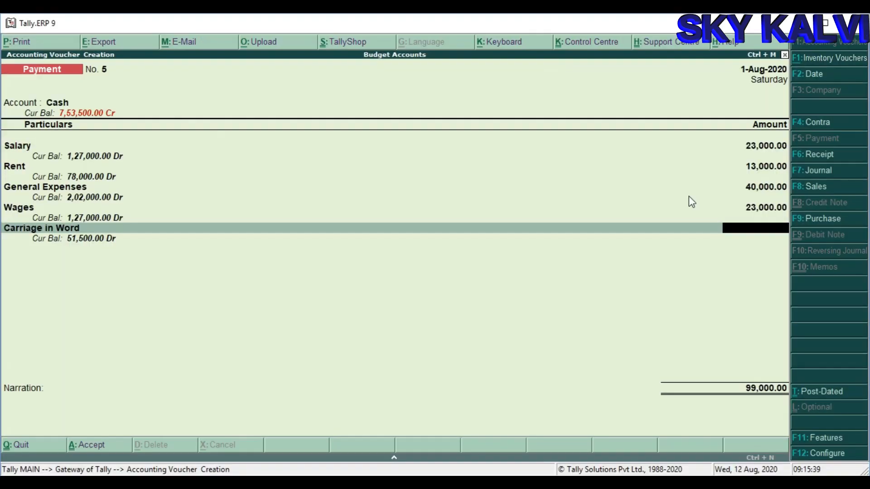
{"action": "type", "text": "17000"}
{"action": "key", "text": "Return"}
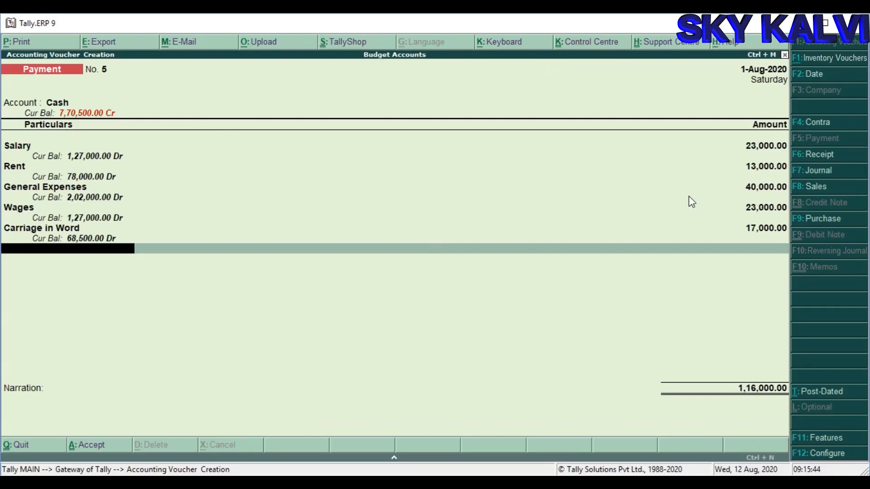
{"action": "type", "text": "Po"}
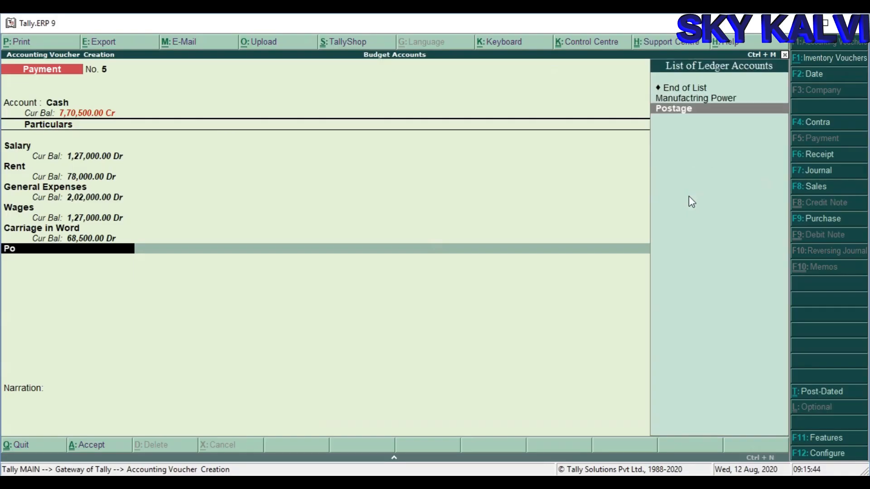
{"action": "key", "text": "Return"}
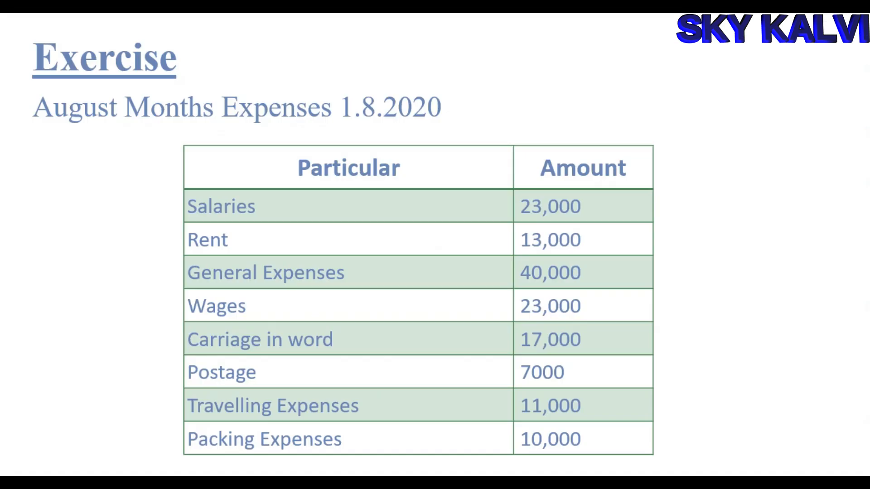
{"action": "type", "text": "7000"}
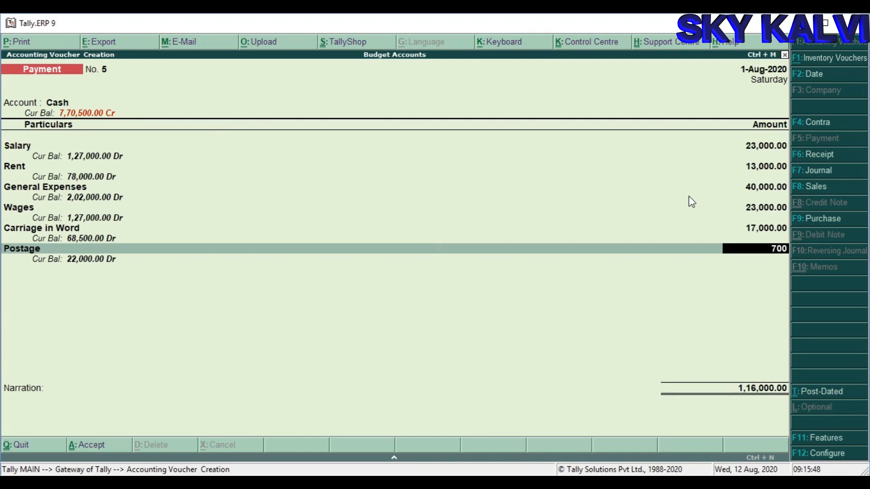
{"action": "key", "text": "Return"}
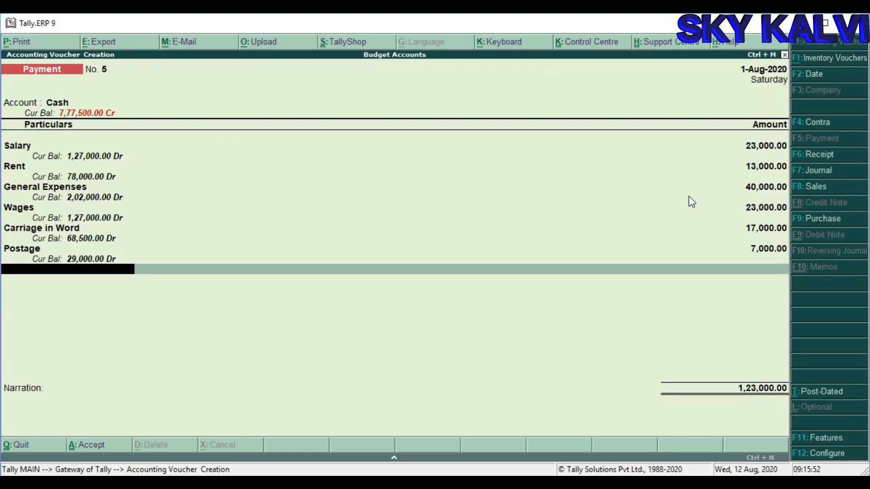
Add Travelling Expenses for 11,000 to the August payment voucher
{"action": "type", "text": "Tr"}
{"action": "key", "text": "Return"}
{"action": "type", "text": "1000"}
{"action": "key", "text": "BackSpace"}
{"action": "key", "text": "BackSpace"}
{"action": "key", "text": "BackSpace"}
{"action": "type", "text": "1000"}
{"action": "key", "text": "Return"}
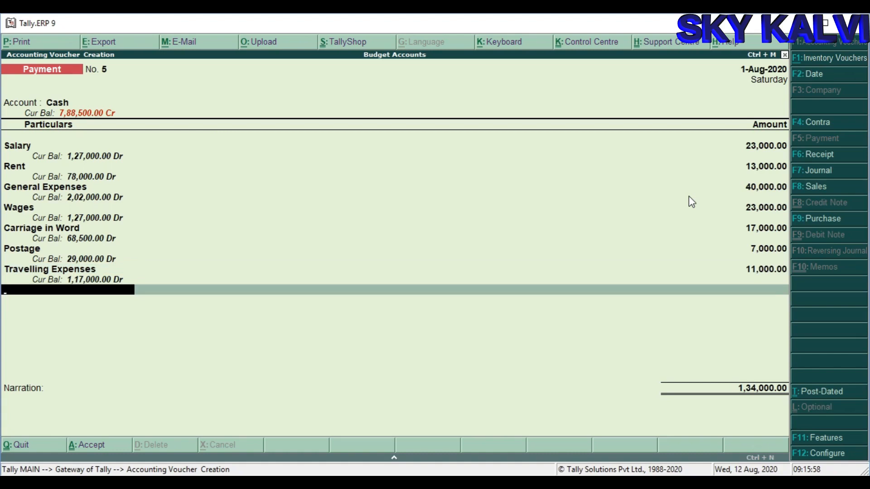
Add Packing Expenses for 10,000 to the August payment voucher and save the voucher
{"action": "type", "text": "P"}
{"action": "key", "text": "Down"}
{"action": "key", "text": "Down"}
{"action": "key", "text": "Return"}
{"action": "type", "text": "10,000"}
{"action": "key", "text": "Return"}
{"action": "key", "text": "Return"}
{"action": "key", "text": "Return"}
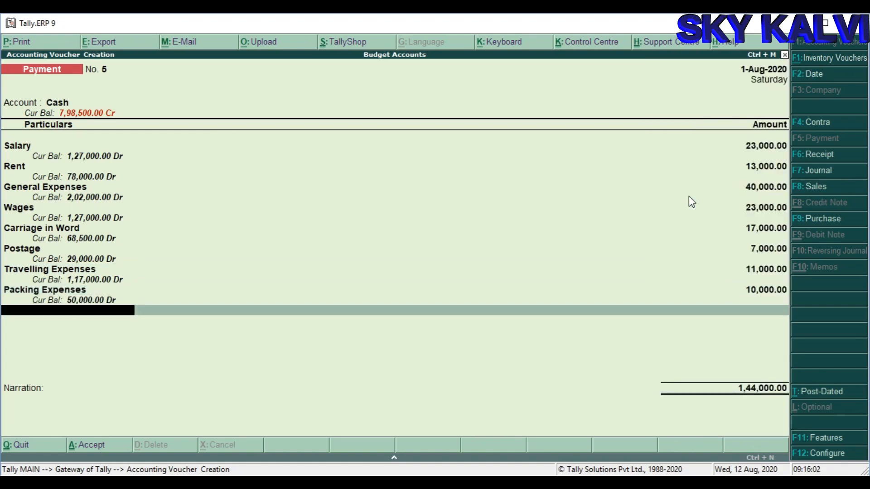
{"action": "key", "text": "Return"}
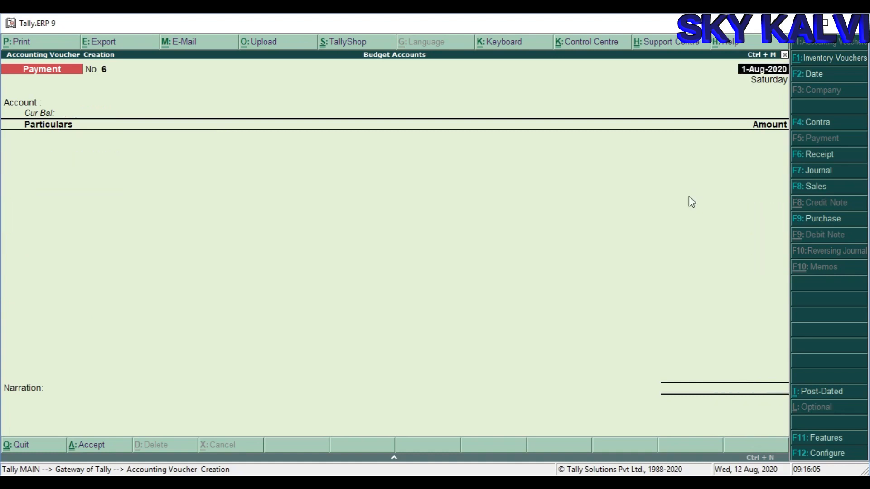
Date the new payment voucher 1-9-2020 and choose Cash as its account
{"action": "left_click", "coordinate": [816, 74]}
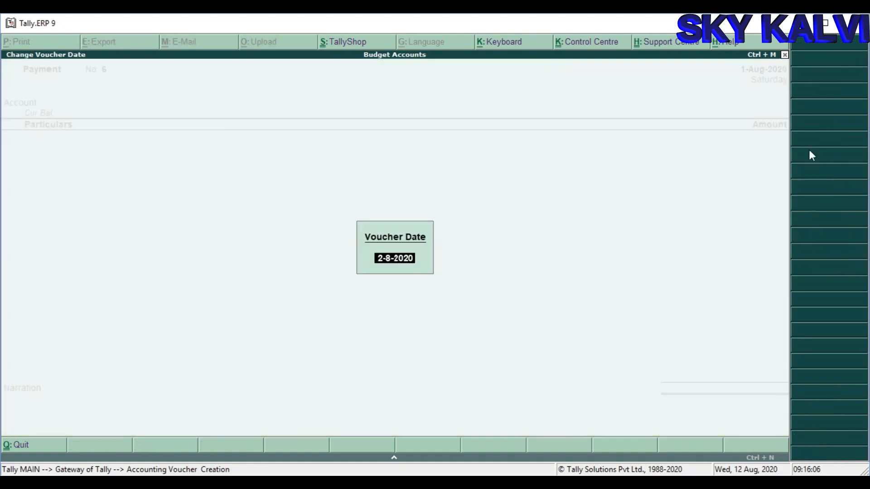
{"action": "type", "text": "1-9"}
{"action": "key", "text": "Return"}
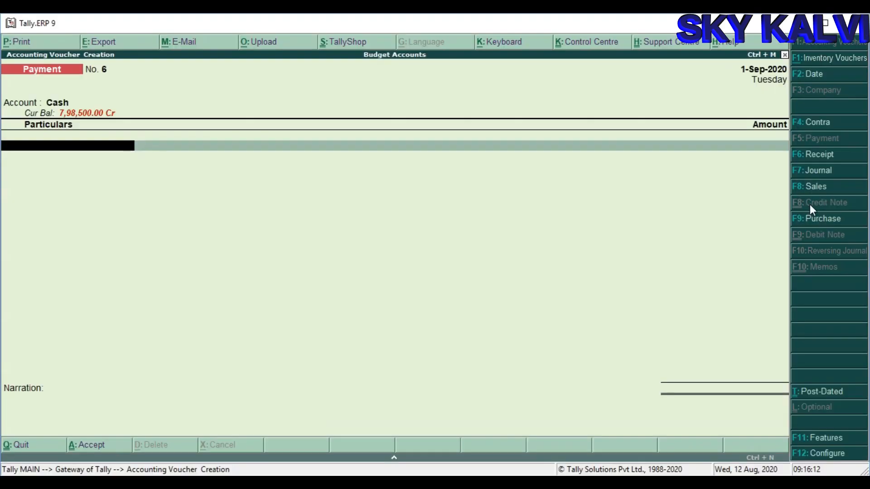
Add Salary for 15,000 and Rent for 4,000 to the September payment voucher
{"action": "type", "text": "sa"}
{"action": "key", "text": "Return"}
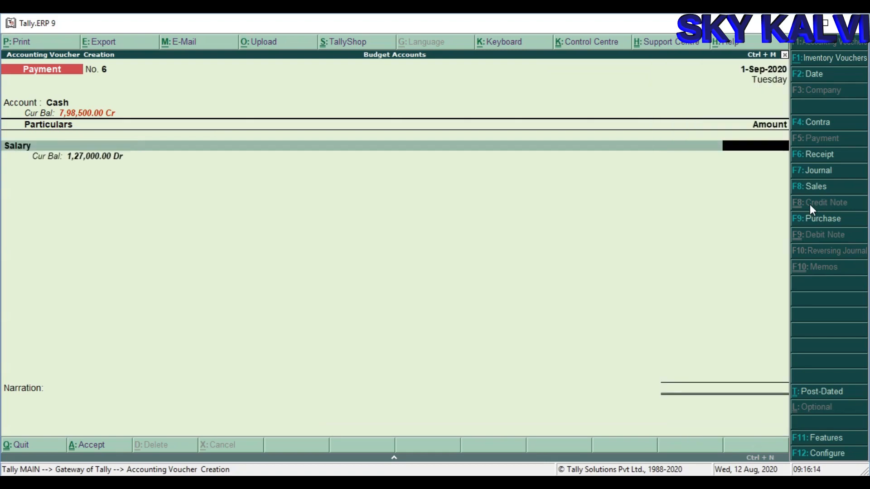
{"action": "type", "text": "15000"}
{"action": "key", "text": "Return"}
{"action": "type", "text": "rent"}
{"action": "key", "text": "Return"}
{"action": "type", "text": "4000"}
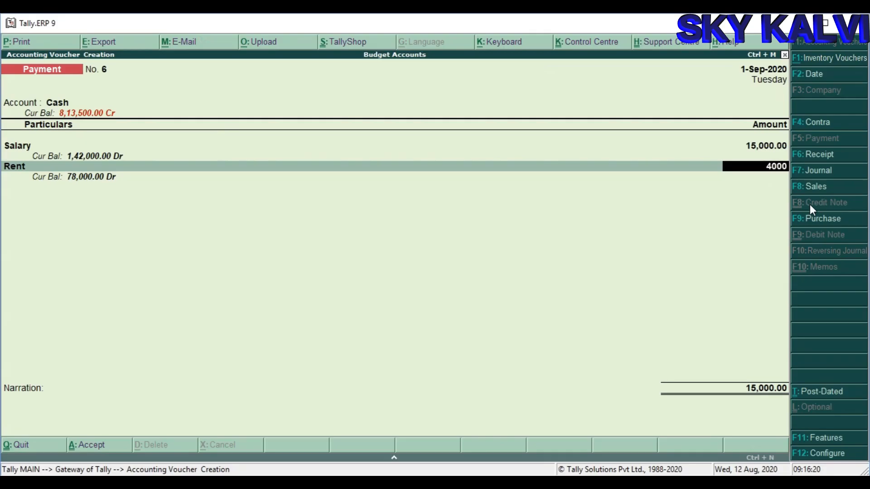
{"action": "key", "text": "Return"}
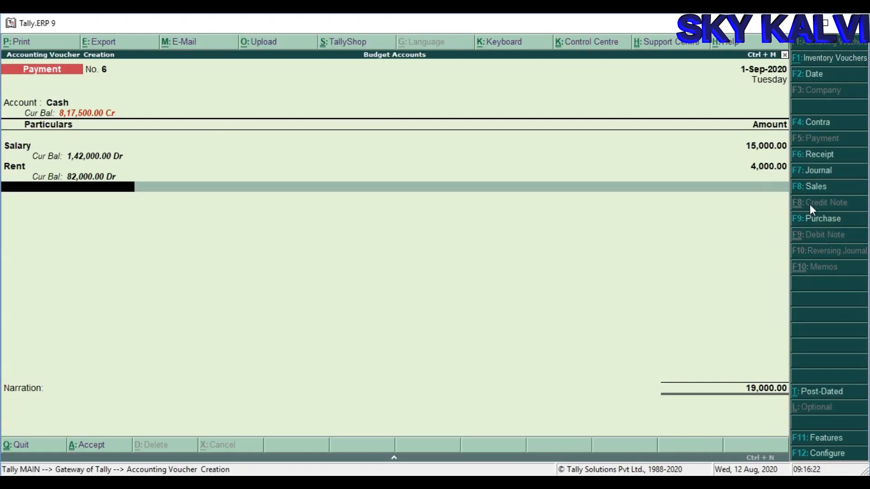
Add General Expenses for 42,000 and Wages for 29,000 to the September payment voucher
{"action": "type", "text": "ge"}
{"action": "key", "text": "Return"}
{"action": "type", "text": "42000"}
{"action": "key", "text": "Return"}
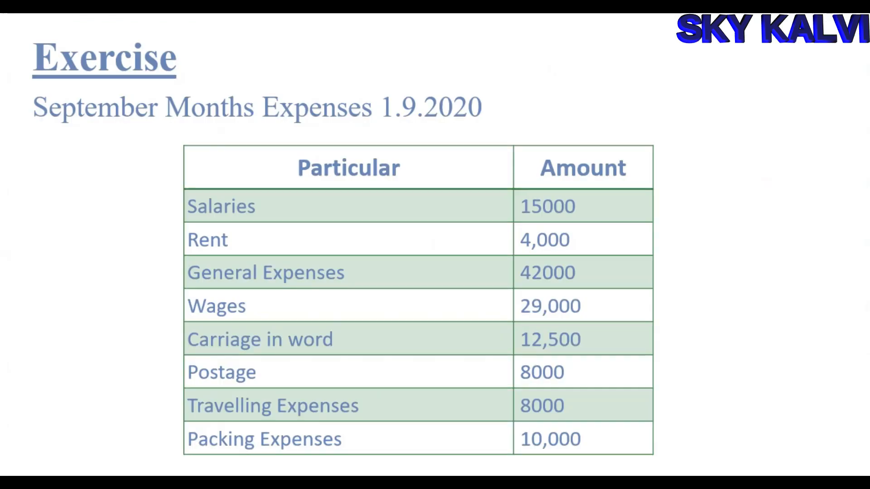
{"action": "type", "text": "w"}
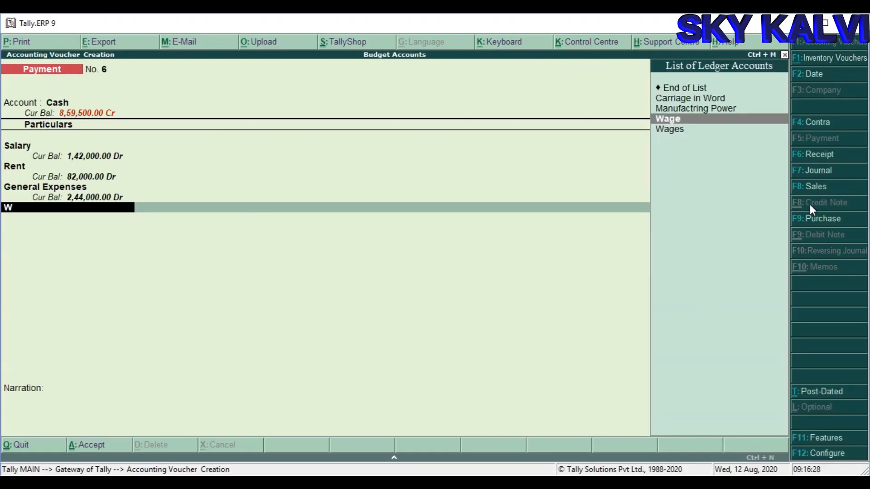
{"action": "key", "text": "Down"}
{"action": "key", "text": "Return"}
{"action": "type", "text": "2"}
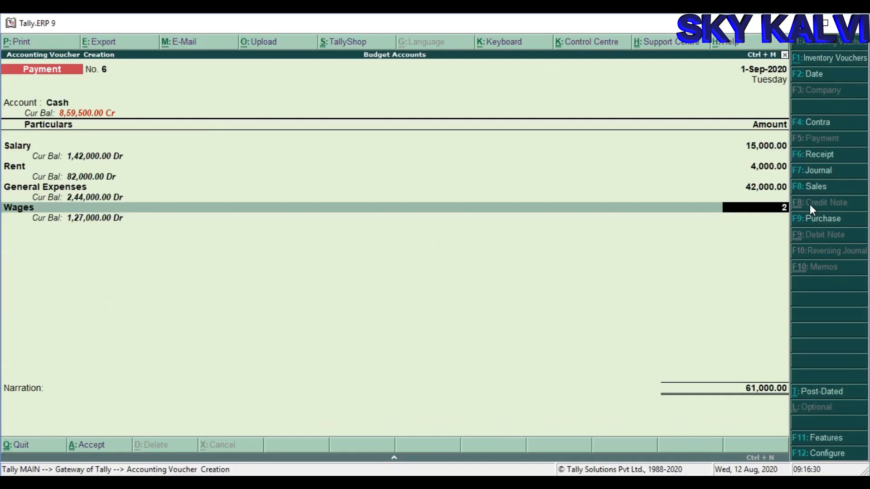
{"action": "type", "text": "9,000"}
{"action": "key", "text": "Return"}
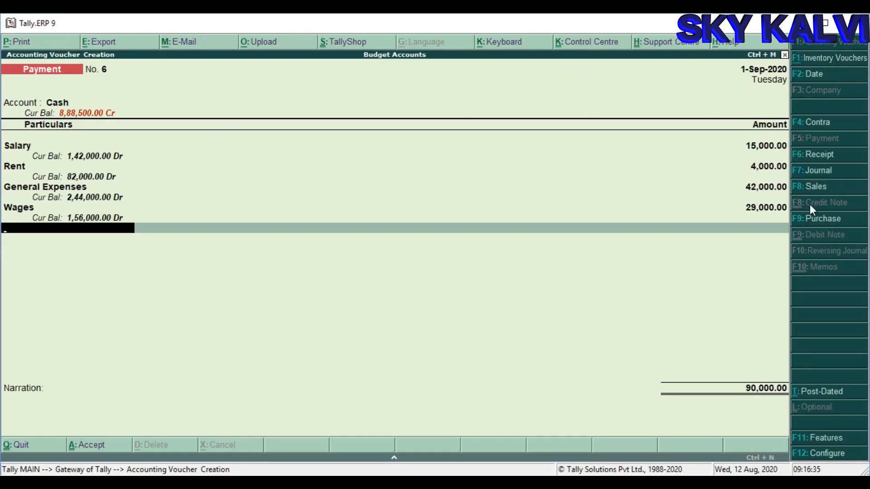
Add Carriage in Word for 12,500 and Postage for 8,000 to the September payment voucher
{"action": "type", "text": "c"}
{"action": "key", "text": "Return"}
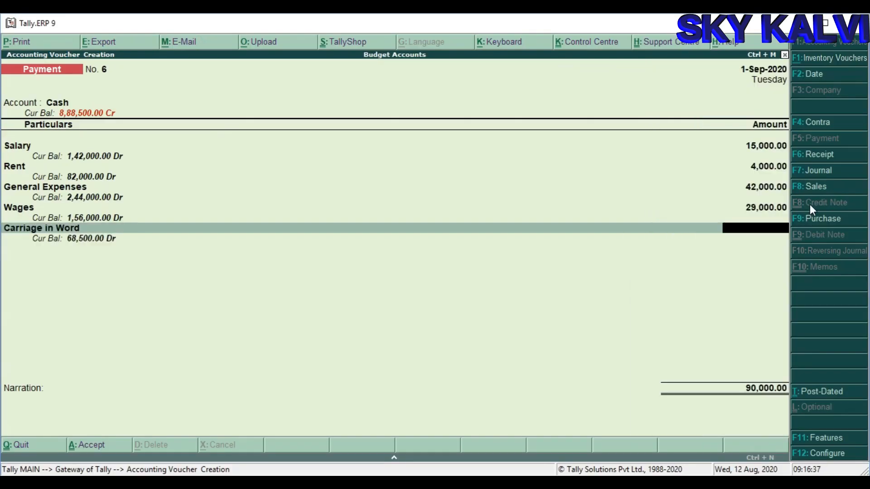
{"action": "type", "text": "12500"}
{"action": "key", "text": "Return"}
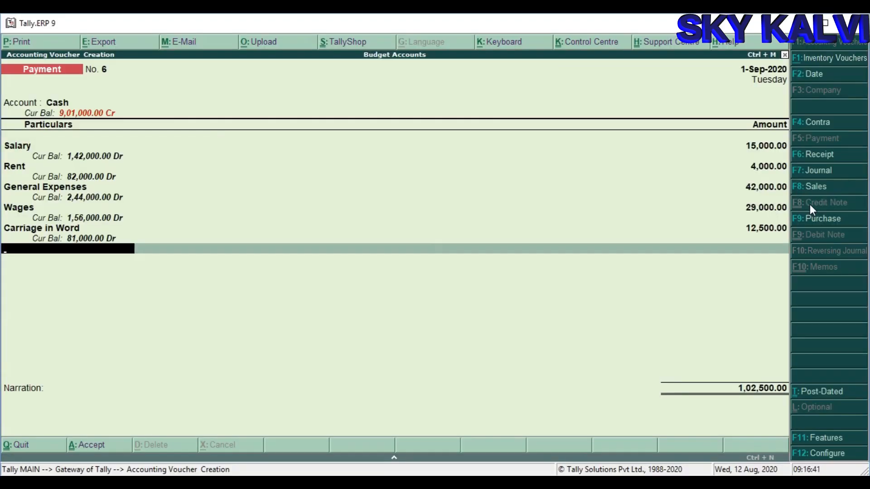
{"action": "type", "text": "po"}
{"action": "key", "text": "Return"}
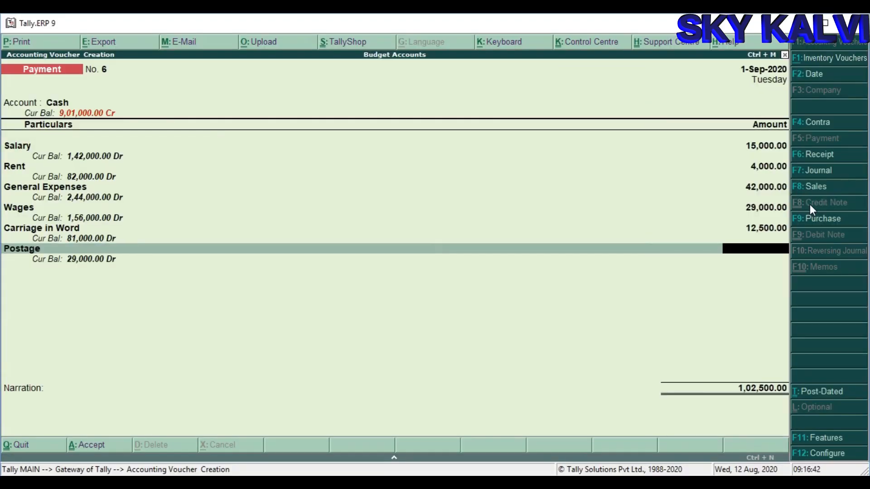
{"action": "type", "text": "8000"}
{"action": "key", "text": "Return"}
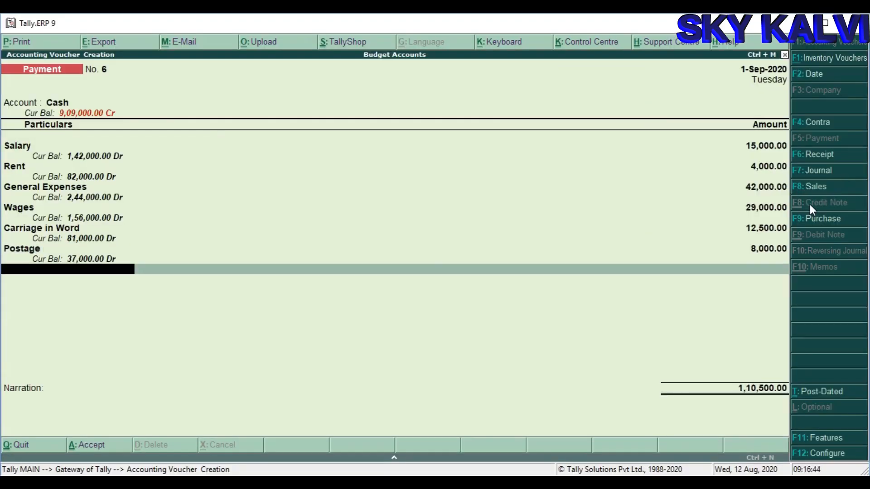
Add Travelling Expenses for 8,000 to the September payment voucher
{"action": "type", "text": "tr"}
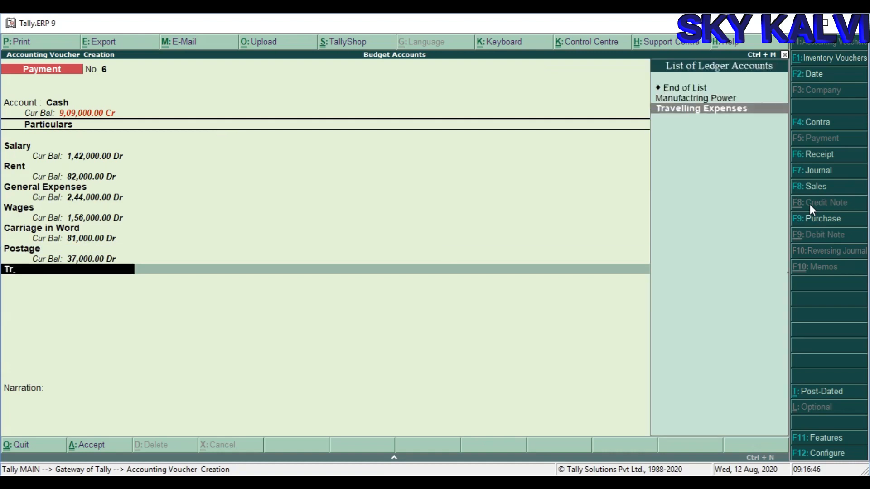
{"action": "key", "text": "Return"}
{"action": "type", "text": "8000"}
{"action": "key", "text": "Return"}
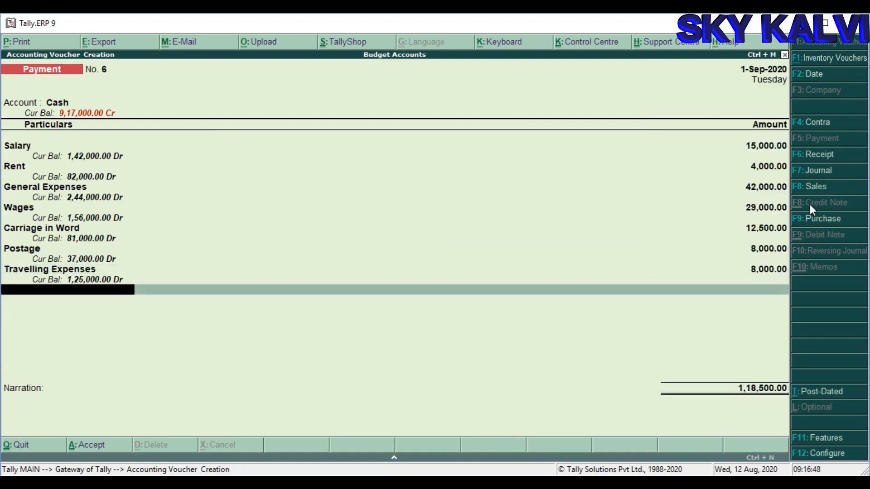
Add Packing Expenses for 10,000 to the September payment voucher and save the voucher without a narration
{"action": "type", "text": "p"}
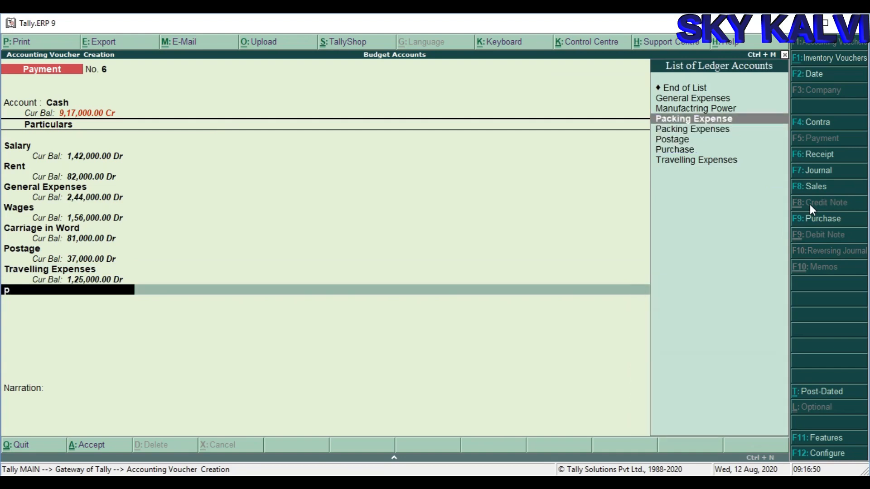
{"action": "key", "text": "Down"}
{"action": "key", "text": "Return"}
{"action": "type", "text": "10000"}
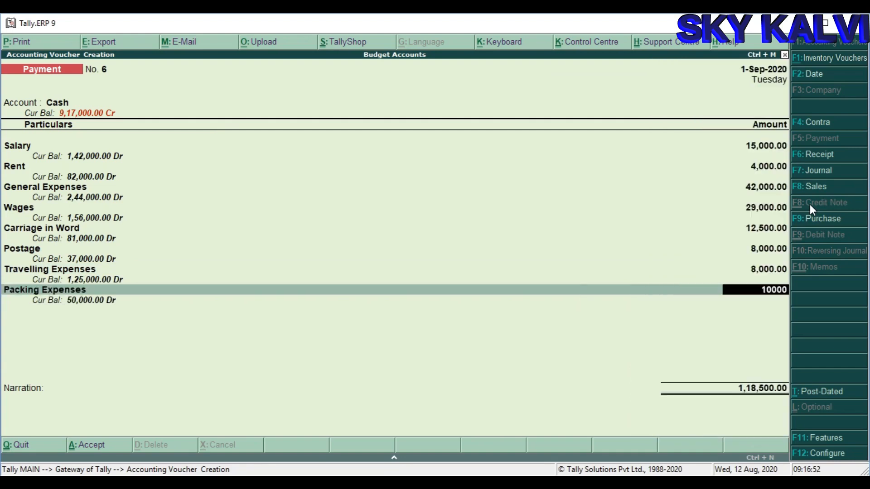
{"action": "key", "text": "Return"}
{"action": "key", "text": "Return"}
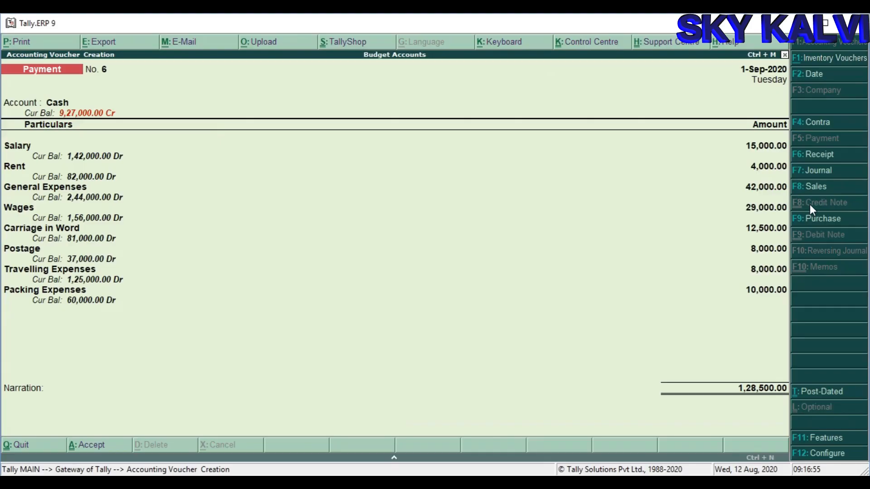
{"action": "key", "text": "Return"}
{"action": "key", "text": "Return"}
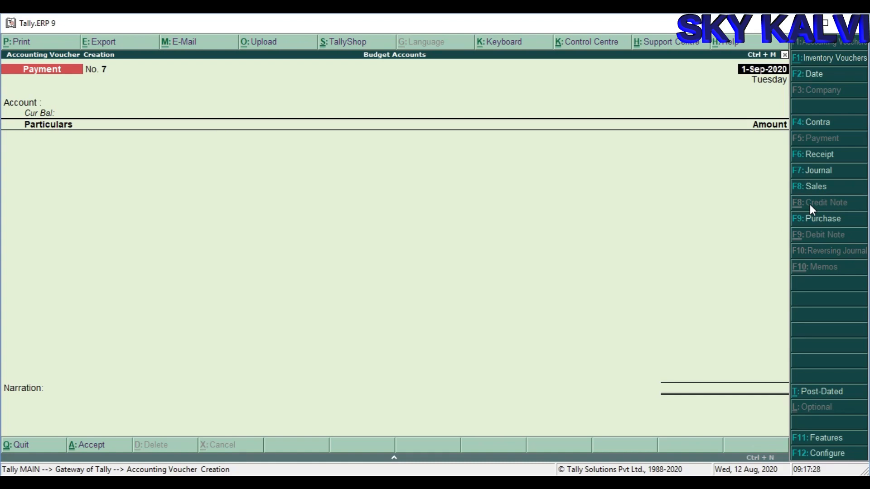
Leave voucher entry and display the Trial Balance of Budget Accounts
{"action": "key", "text": "Escape"}
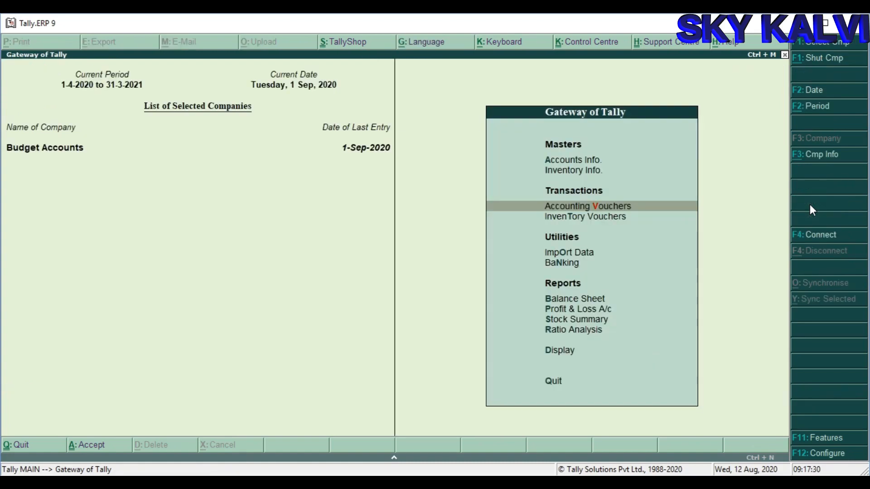
{"action": "key", "text": "Escape"}
{"action": "key", "text": "n"}
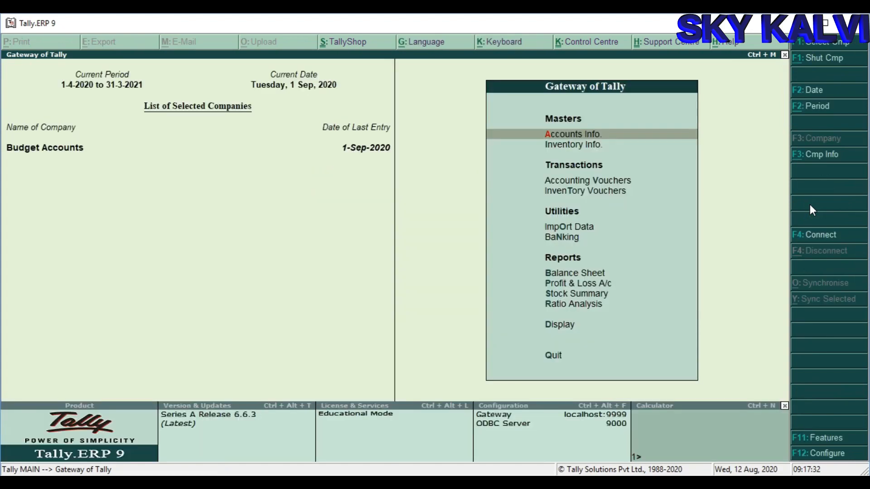
{"action": "key", "text": "Down"}
{"action": "key", "text": "Down"}
{"action": "key", "text": "Down"}
{"action": "key", "text": "Down"}
{"action": "key", "text": "Down"}
{"action": "key", "text": "Down"}
{"action": "key", "text": "Down"}
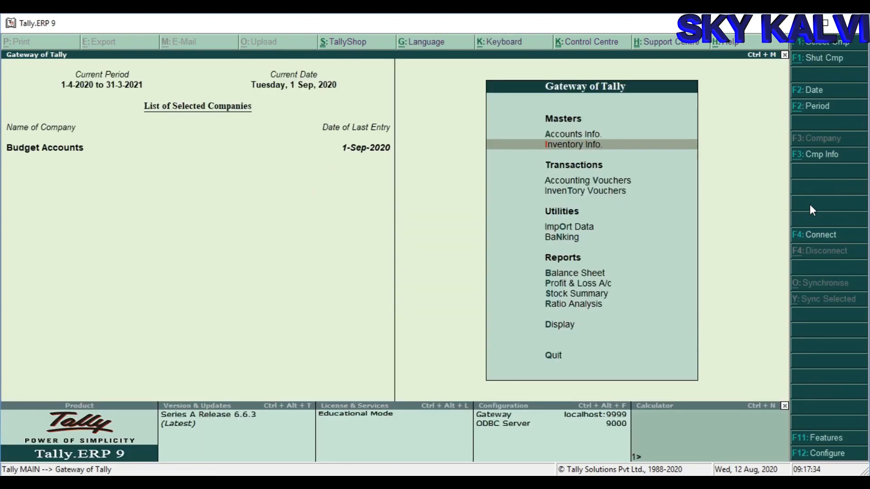
{"action": "key", "text": "Down"}
{"action": "key", "text": "Down"}
{"action": "key", "text": "Down"}
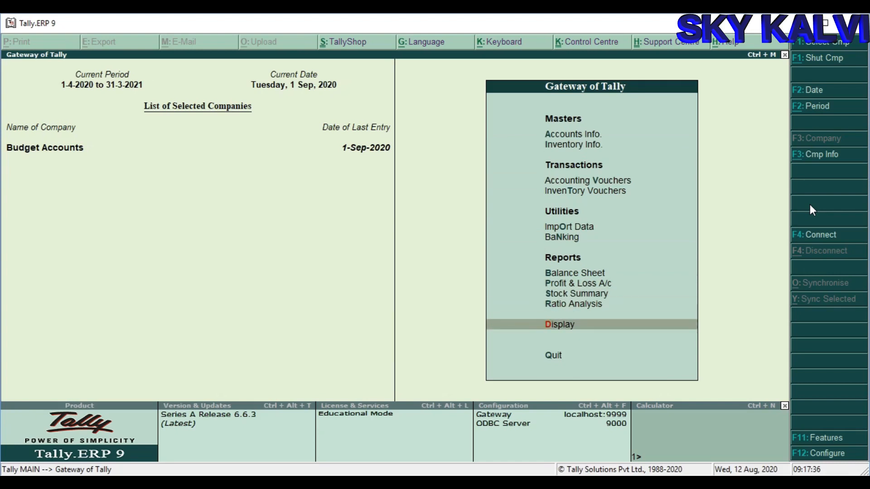
{"action": "key", "text": "Return"}
{"action": "key", "text": "Return"}
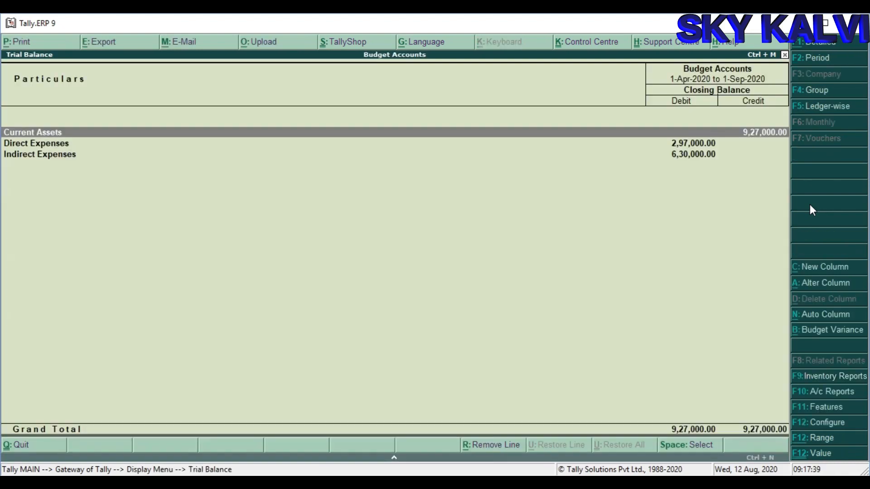
Show the budget variance in the Trial Balance using the Expenses Buget
{"action": "key", "text": "Down"}
{"action": "key", "text": "Down"}
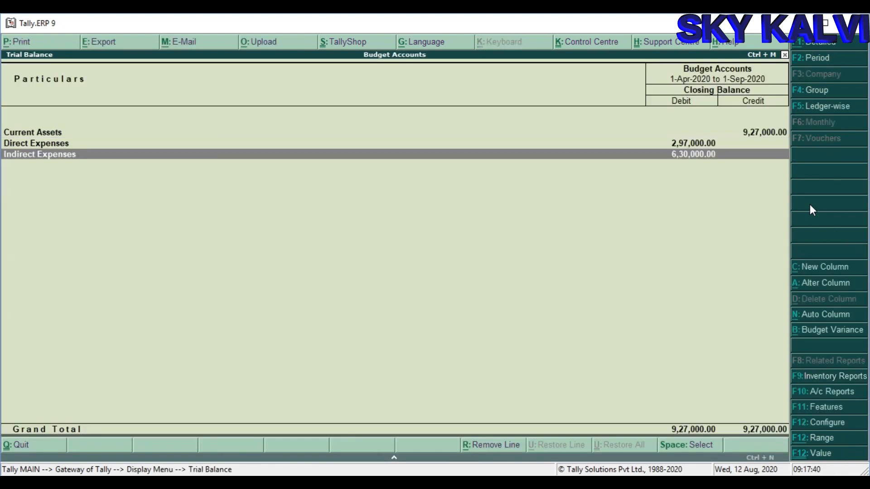
{"action": "key", "text": "Up"}
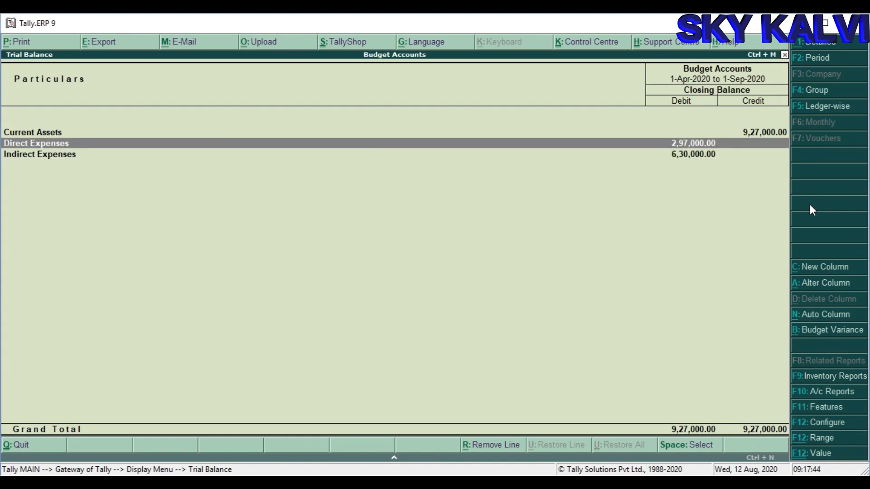
{"action": "key", "text": "alt+b"}
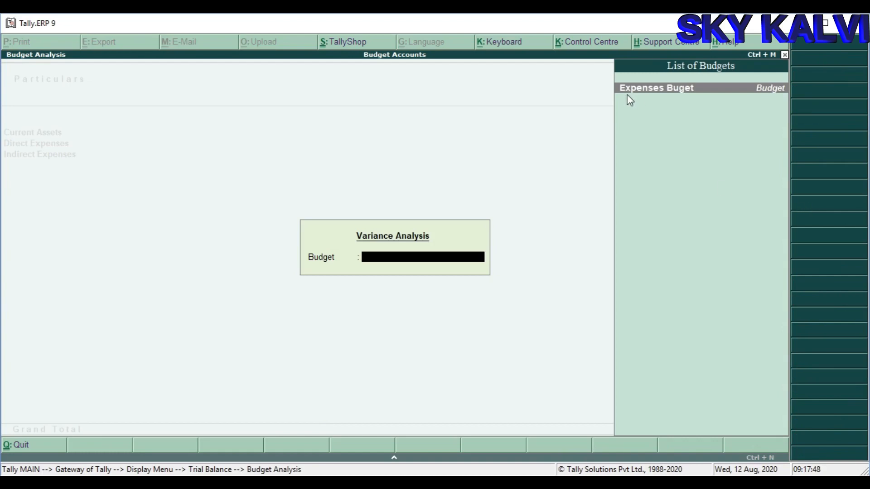
{"action": "left_click", "coordinate": [687, 93]}
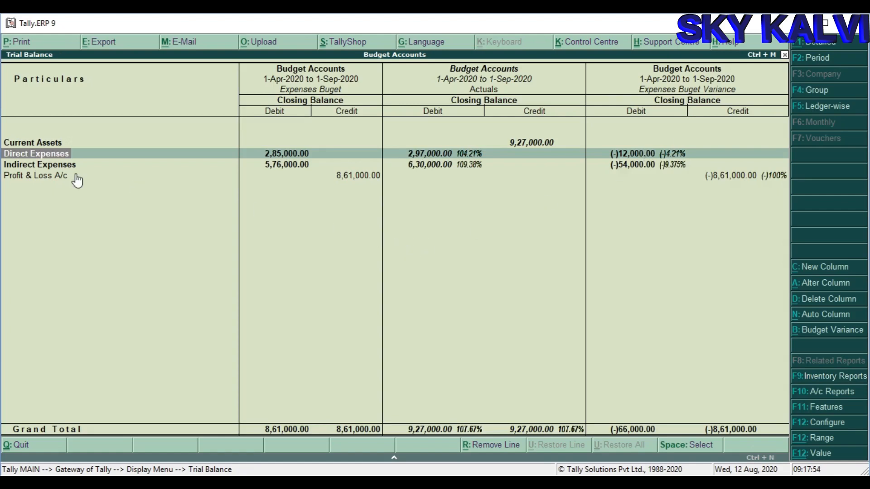
Remove the Current Assets and Profit & Loss A/c lines from the variance report
{"action": "left_click", "coordinate": [40, 144]}
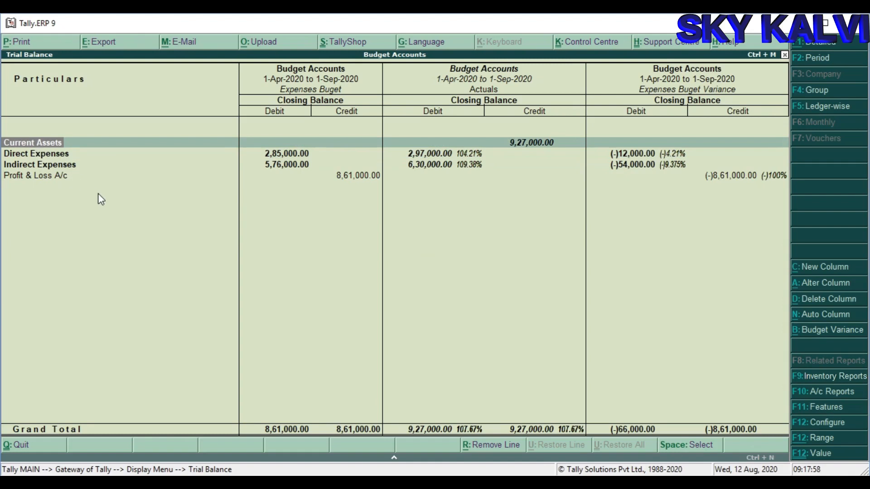
{"action": "key", "text": "alt+r"}
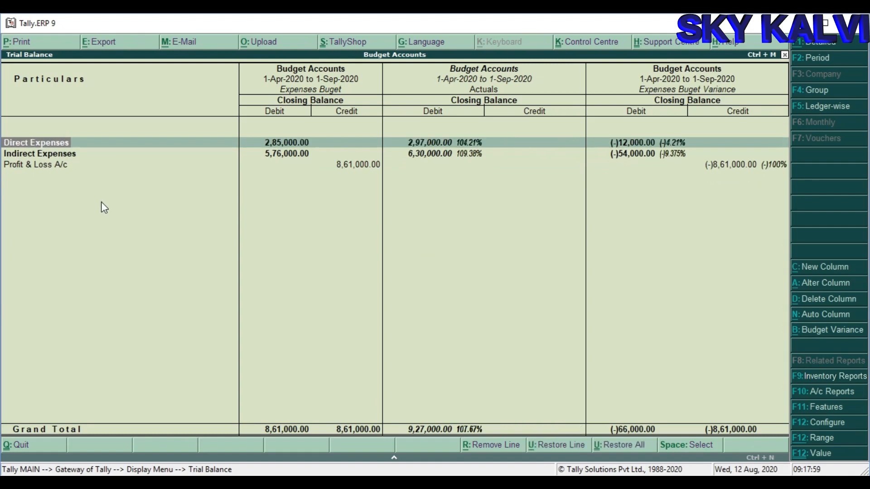
{"action": "left_click", "coordinate": [48, 166]}
{"action": "key", "text": "alt+r"}
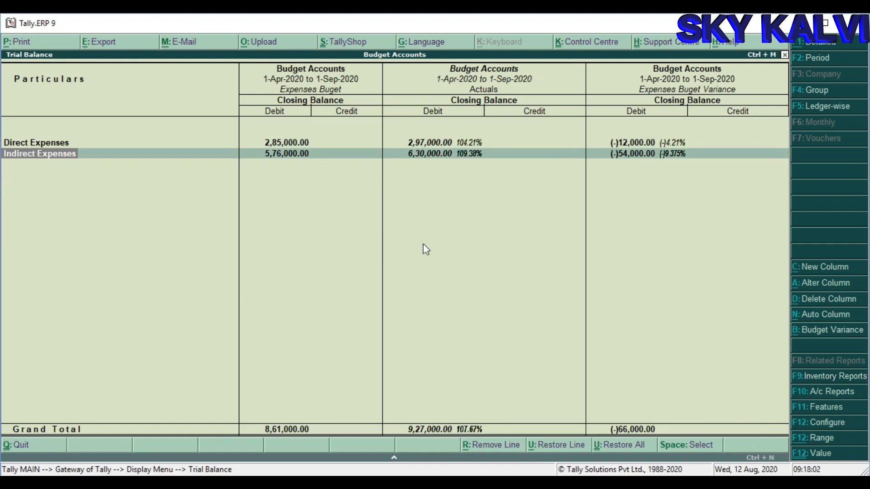
Open the Direct Expenses group summary and show its budget variance against the Expenses Buget
{"action": "left_click", "coordinate": [42, 142]}
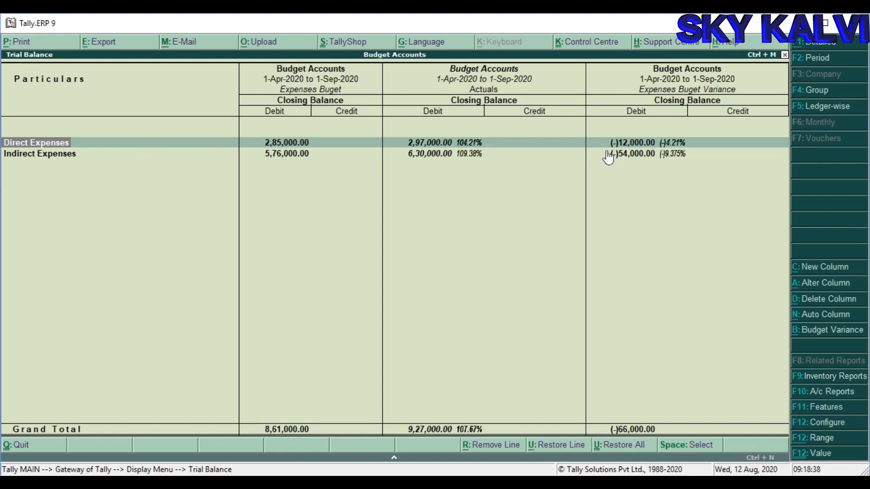
{"action": "left_click", "coordinate": [428, 159]}
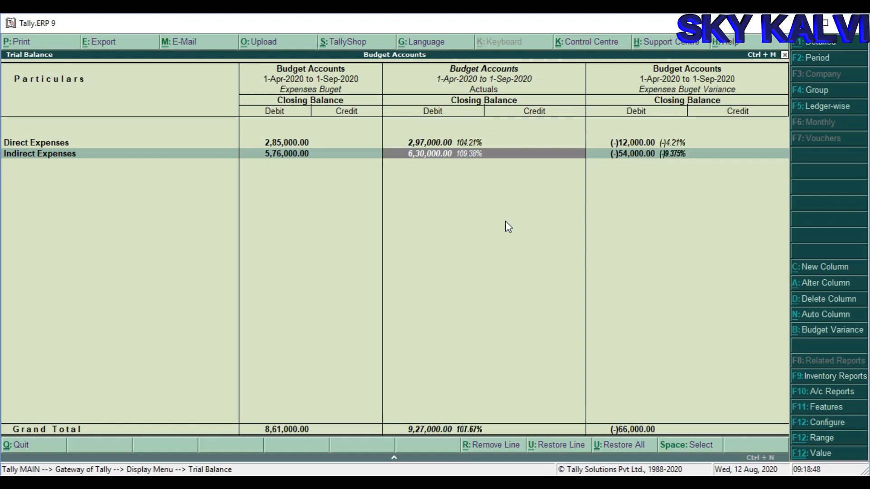
{"action": "key", "text": "Up"}
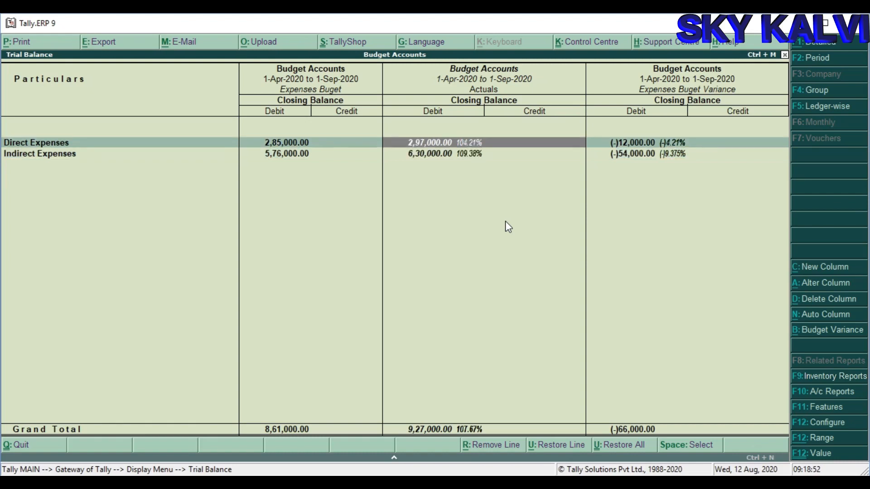
{"action": "key", "text": "Return"}
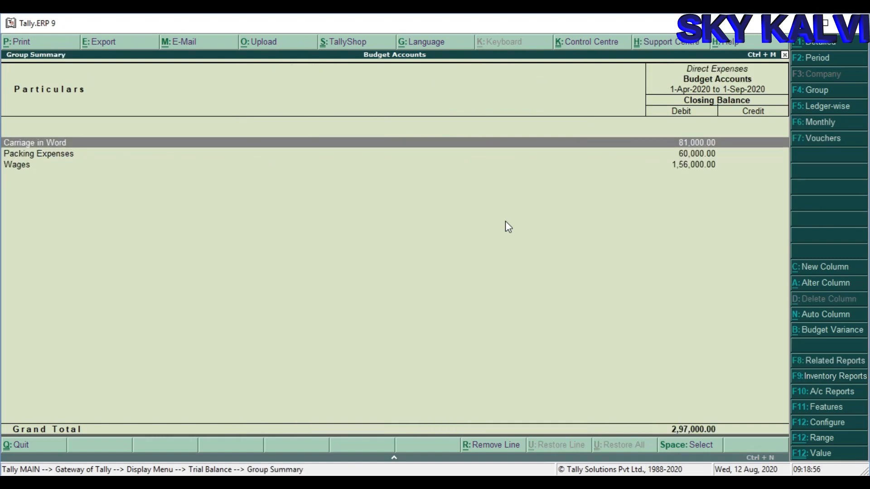
{"action": "key", "text": "alt+b"}
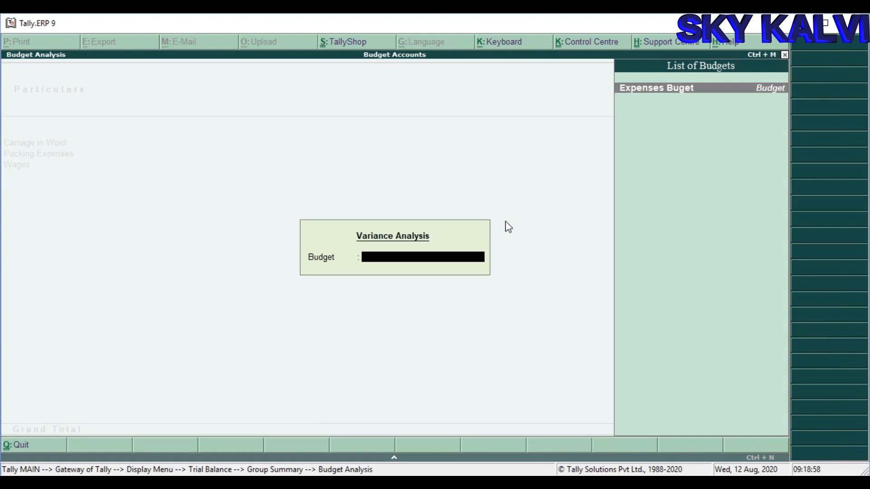
{"action": "key", "text": "Return"}
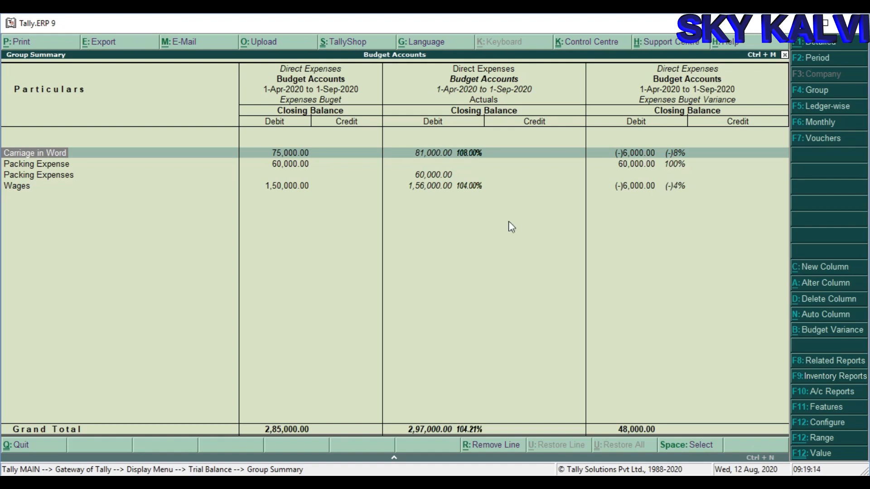
Compare the budget and actual figures of the Packing Expense and Packing Expenses ledgers in the Direct Expenses variance
{"action": "left_click", "coordinate": [302, 166]}
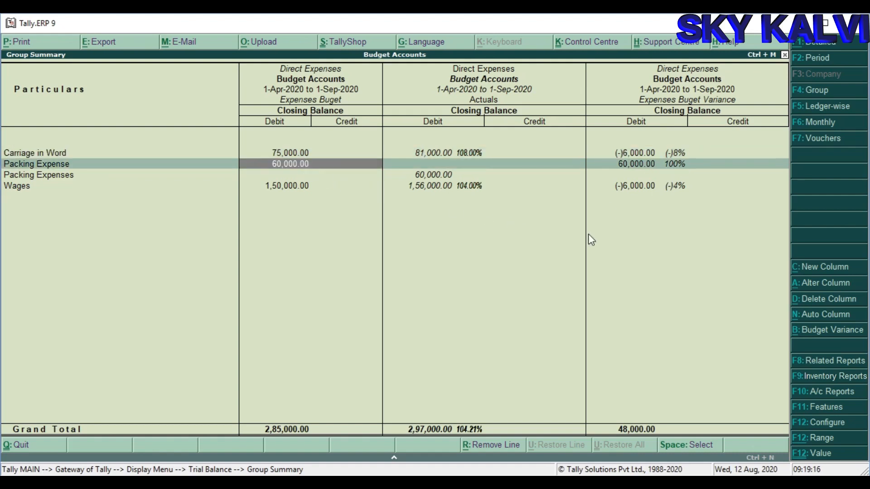
{"action": "key", "text": "Down"}
{"action": "key", "text": "Up"}
{"action": "key", "text": "Down"}
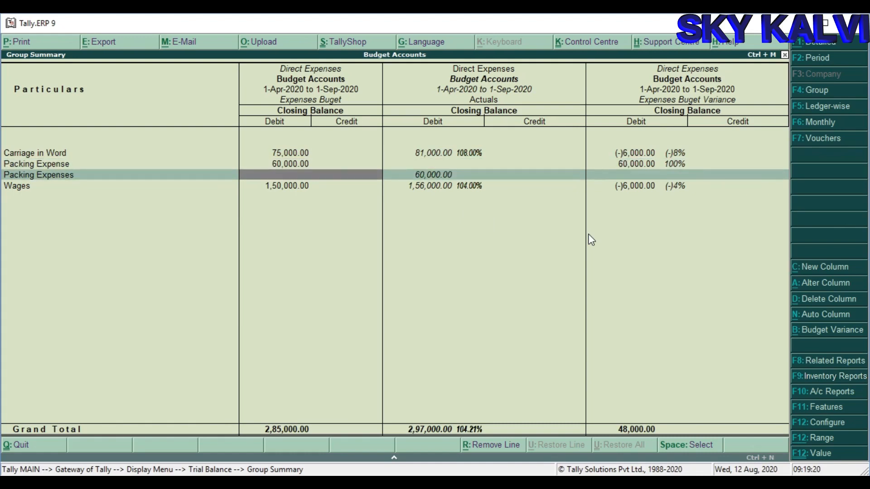
{"action": "key", "text": "Up"}
{"action": "key", "text": "Up"}
{"action": "key", "text": "Down"}
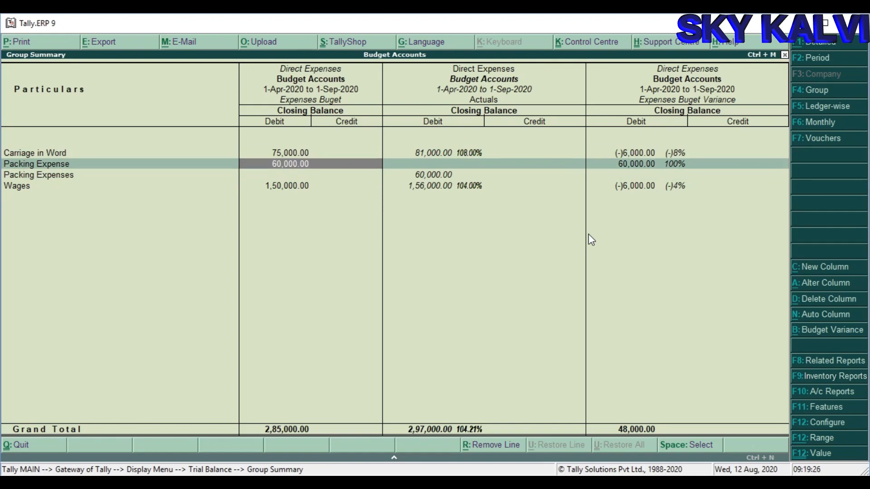
{"action": "key", "text": "Down"}
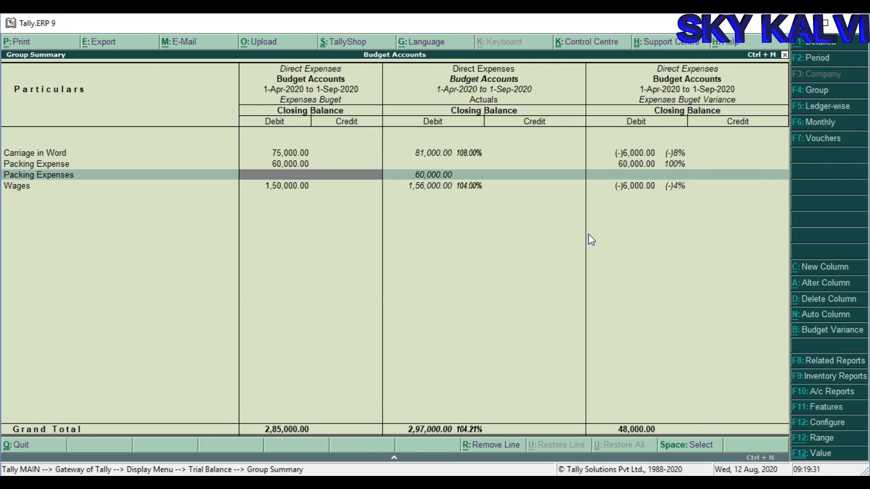
{"action": "key", "text": "Up"}
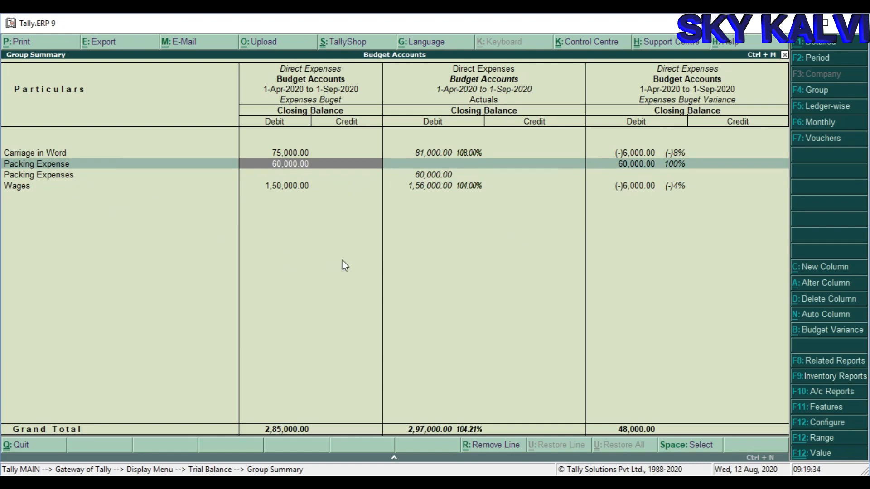
Leave the variance report and open the Expenses Buget for alteration
{"action": "key", "text": "Escape"}
{"action": "key", "text": "Escape"}
{"action": "key", "text": "Escape"}
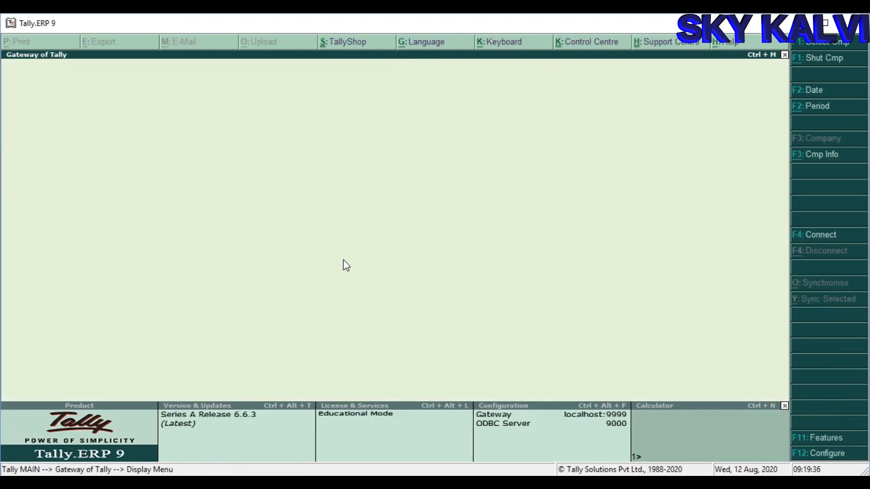
{"action": "key", "text": "Return"}
{"action": "key", "text": "Down"}
{"action": "key", "text": "Down"}
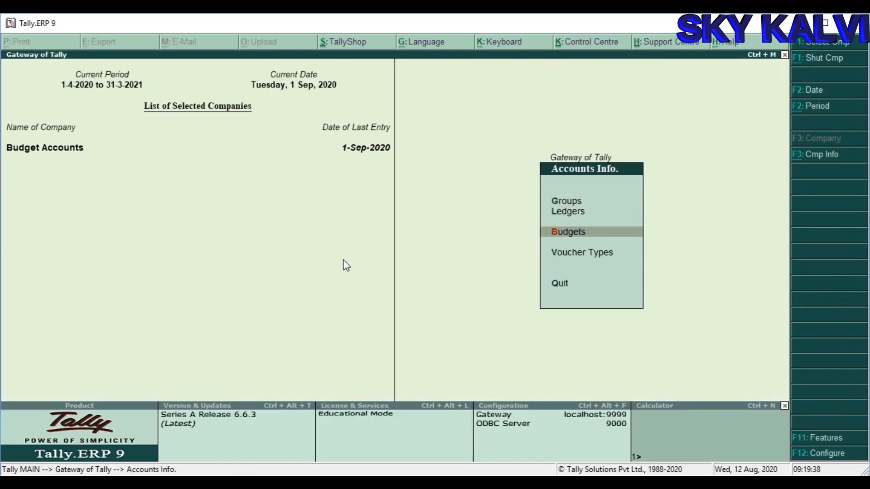
{"action": "key", "text": "Return"}
{"action": "key", "text": "Down"}
{"action": "key", "text": "Return"}
{"action": "key", "text": "Return"}
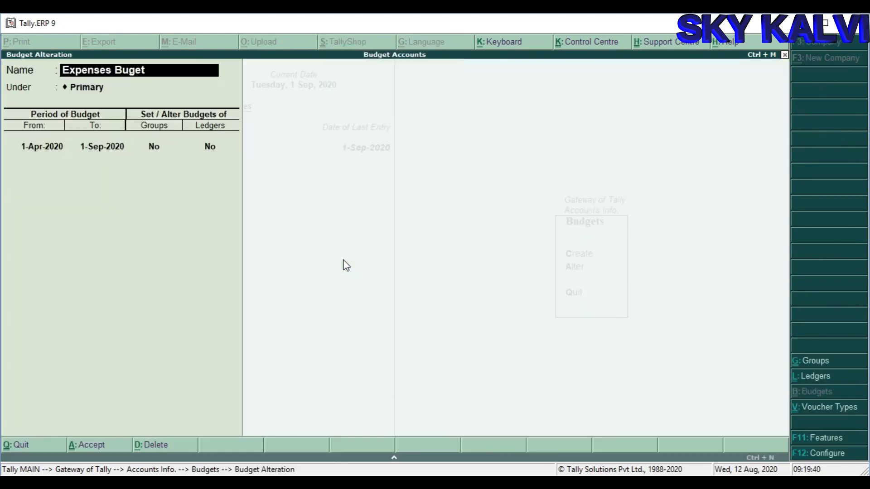
Enable altering of ledger budgets in the Expenses Buget for the 1-Apr-2020 to 1-Sep-2020 period
{"action": "key", "text": "Return"}
{"action": "key", "text": "Return"}
{"action": "key", "text": "Return"}
{"action": "key", "text": "Return"}
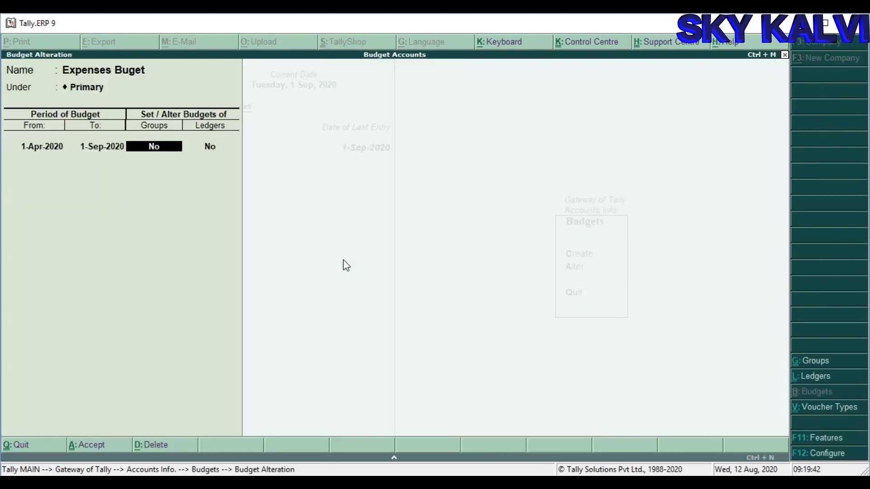
{"action": "key", "text": "Return"}
{"action": "key", "text": "y"}
{"action": "key", "text": "Return"}
{"action": "key", "text": "Return"}
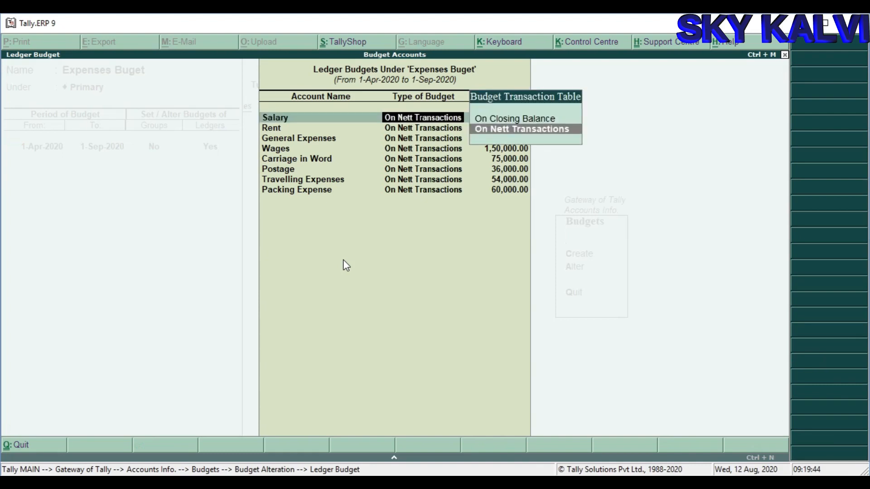
Replace the Packing Expense ledger with Packing Expenses in the last ledger budget line, keep its amount, and save the budget
{"action": "key", "text": "Return"}
{"action": "key", "text": "Return"}
{"action": "key", "text": "Return"}
{"action": "key", "text": "Return"}
{"action": "key", "text": "Return"}
{"action": "key", "text": "Return"}
{"action": "key", "text": "Return"}
{"action": "key", "text": "Return"}
{"action": "key", "text": "Return"}
{"action": "key", "text": "Return"}
{"action": "key", "text": "Return"}
{"action": "key", "text": "Return"}
{"action": "key", "text": "Return"}
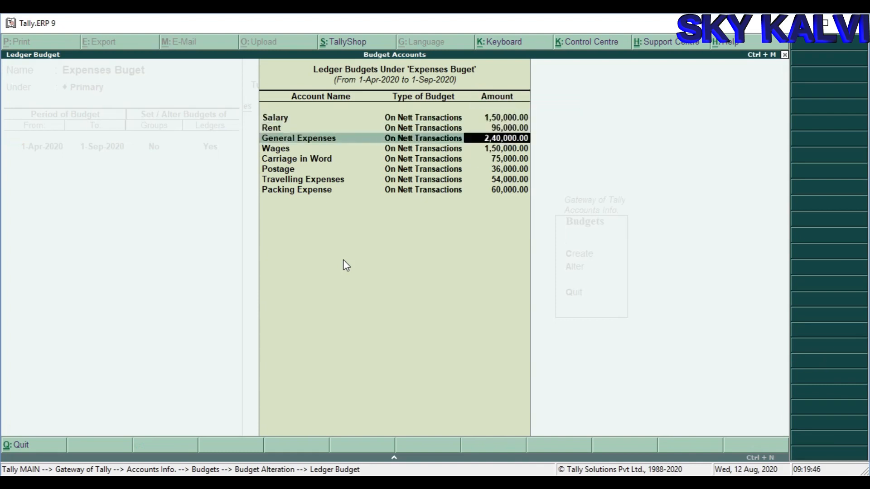
{"action": "key", "text": "Return"}
{"action": "key", "text": "Return"}
{"action": "key", "text": "Return"}
{"action": "key", "text": "Return"}
{"action": "key", "text": "Return"}
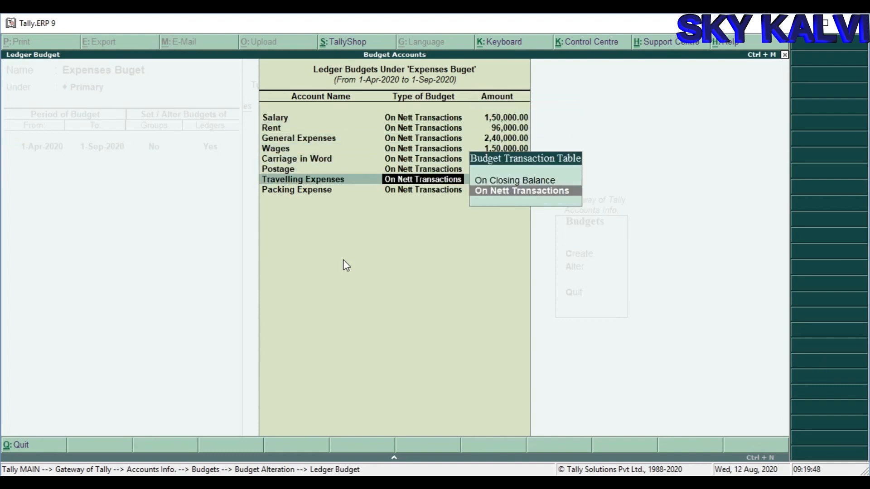
{"action": "key", "text": "Return"}
{"action": "key", "text": "Return"}
{"action": "type", "text": "P"}
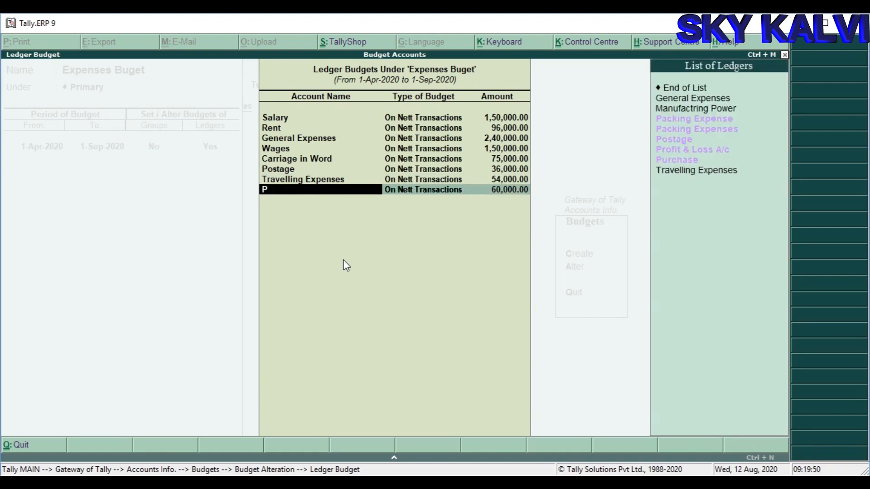
{"action": "key", "text": "Down"}
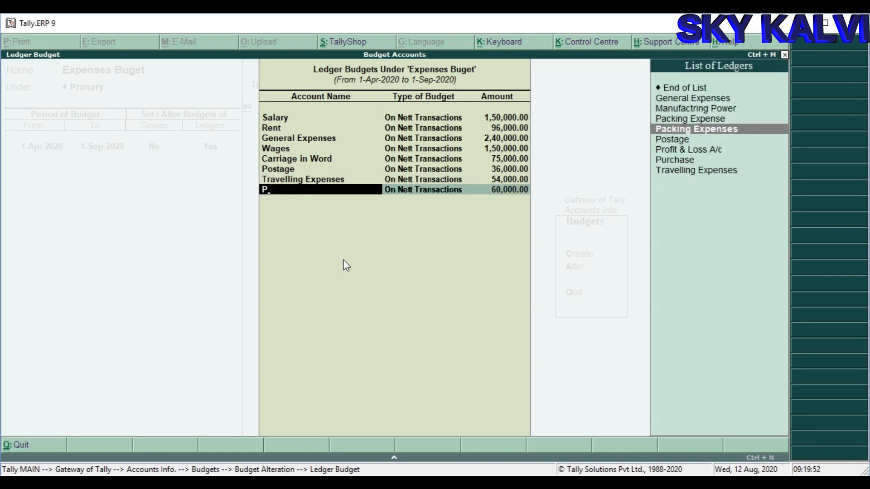
{"action": "key", "text": "Return"}
{"action": "key", "text": "Return"}
{"action": "key", "text": "Return"}
{"action": "key", "text": "Return"}
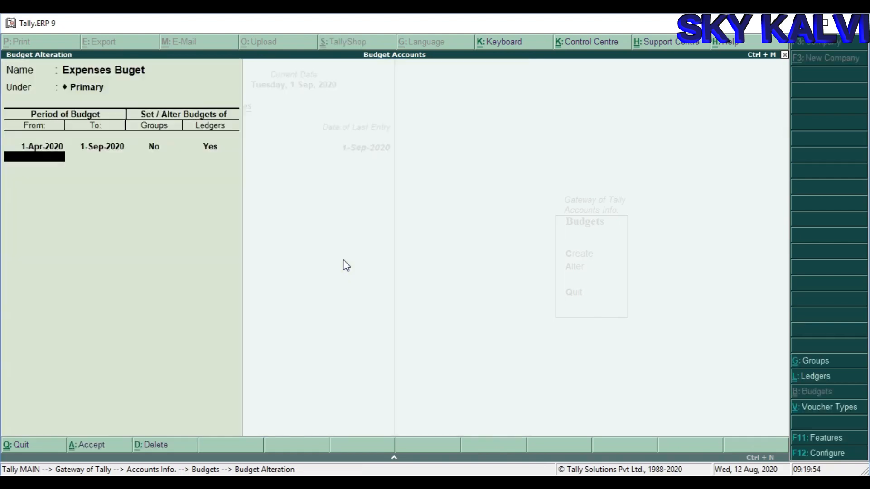
{"action": "key", "text": "Return"}
{"action": "key", "text": "n"}
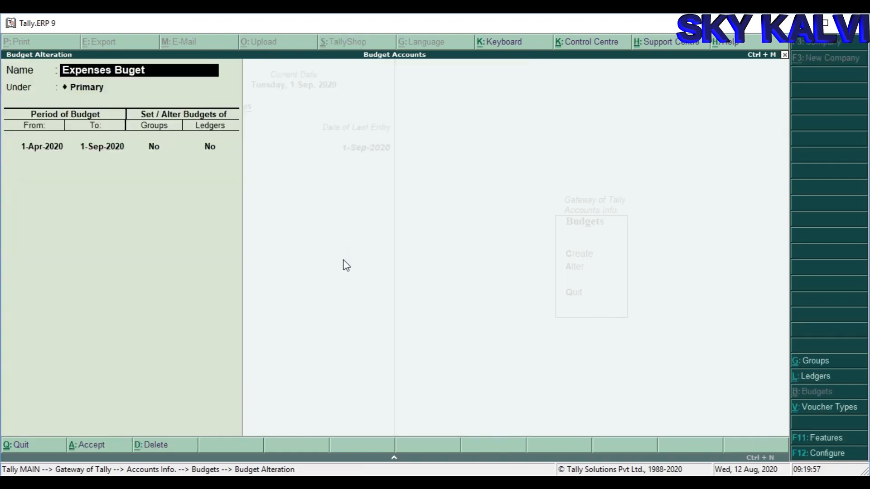
Leave the budget alteration and show the Trial Balance's budget variance against the Expenses Buget
{"action": "key", "text": "Escape"}
{"action": "key", "text": "Escape"}
{"action": "key", "text": "Escape"}
{"action": "key", "text": "Escape"}
{"action": "key", "text": "Escape"}
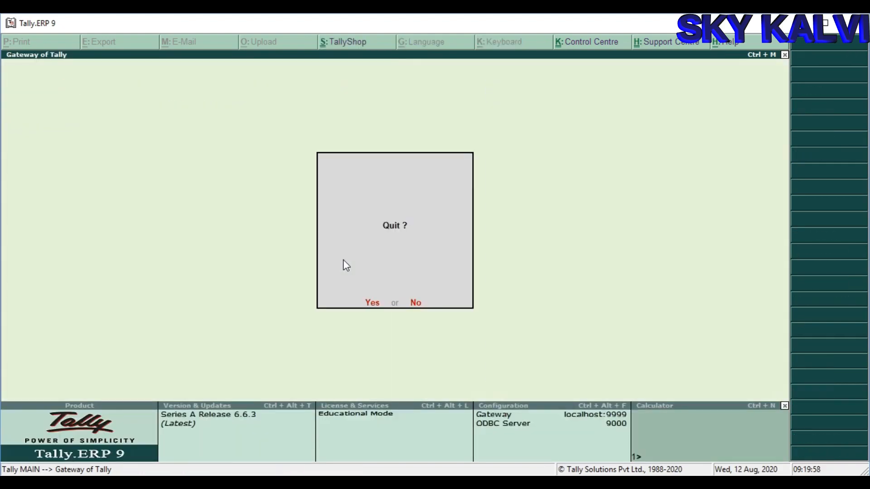
{"action": "key", "text": "n"}
{"action": "key", "text": "d"}
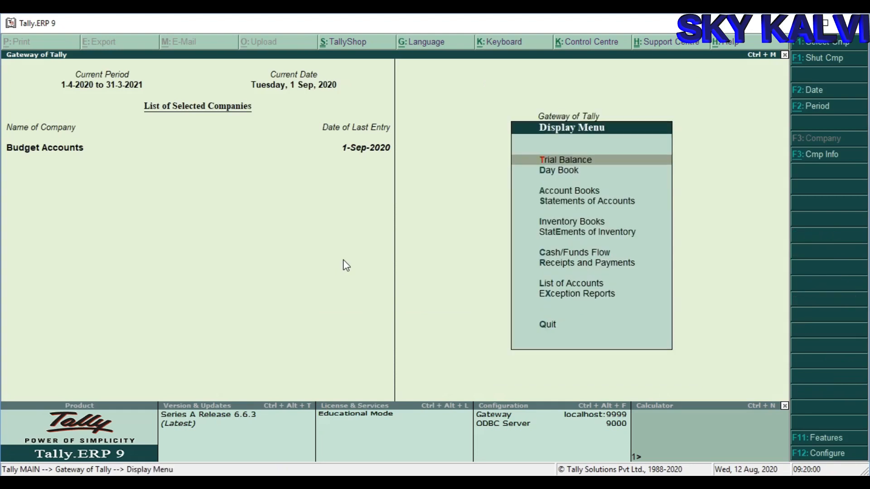
{"action": "key", "text": "t"}
{"action": "key", "text": "Down"}
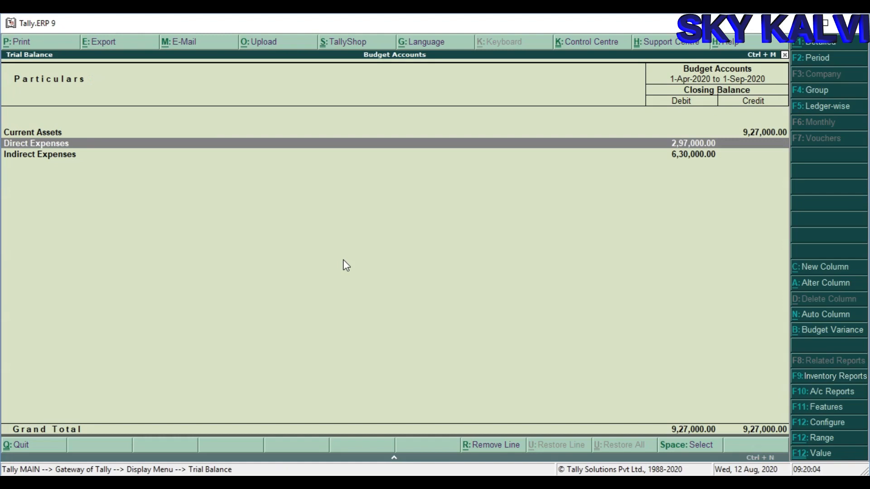
{"action": "key", "text": "alt+b"}
{"action": "key", "text": "Return"}
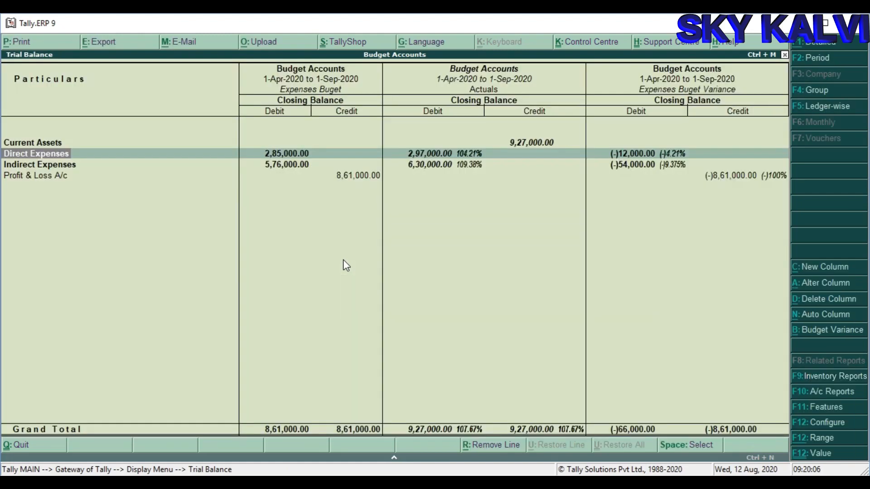
Open the Direct Expenses variance summary and compare the budget and actual figures of Carriage in Word, Packing Expenses and Wages
{"action": "key", "text": "Return"}
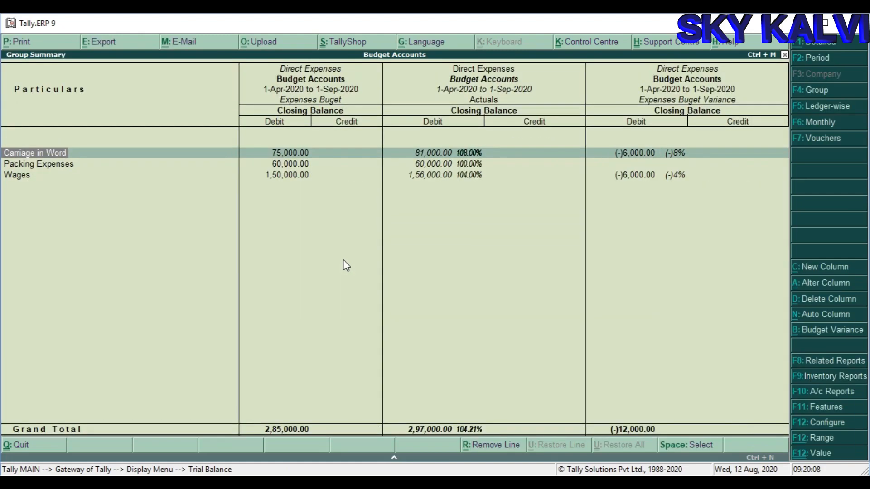
{"action": "key", "text": "Down"}
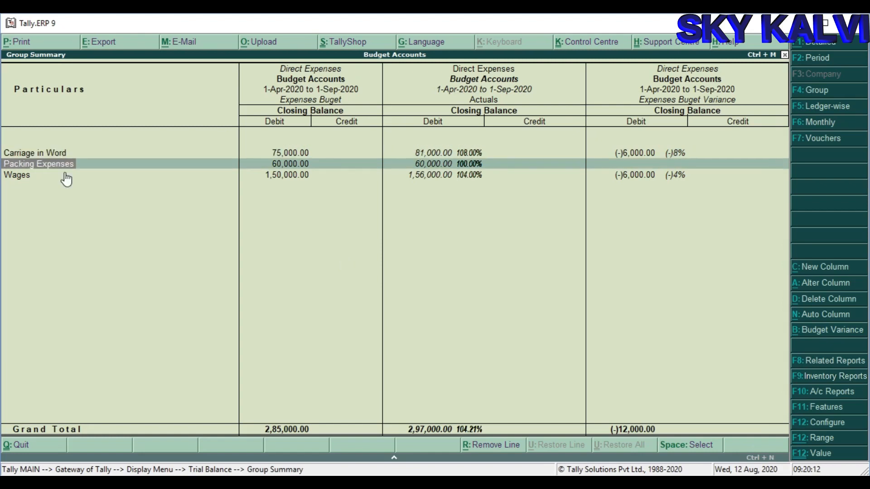
{"action": "key", "text": "Up"}
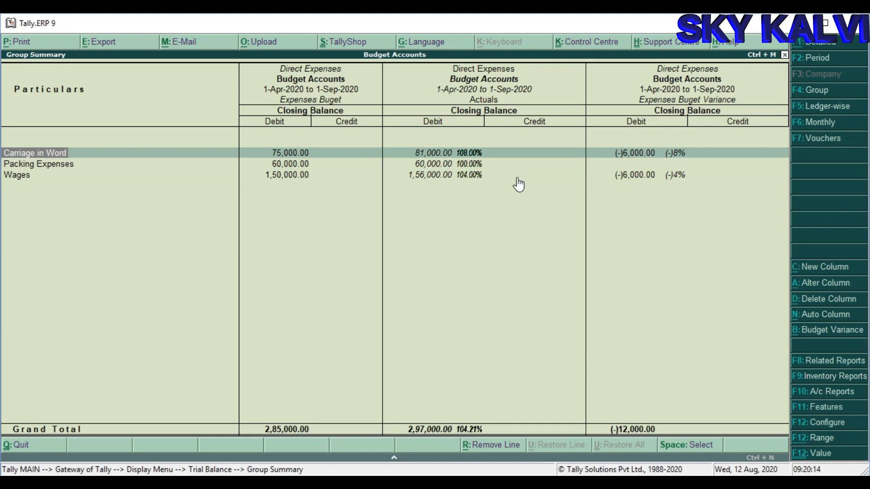
{"action": "key", "text": "Down"}
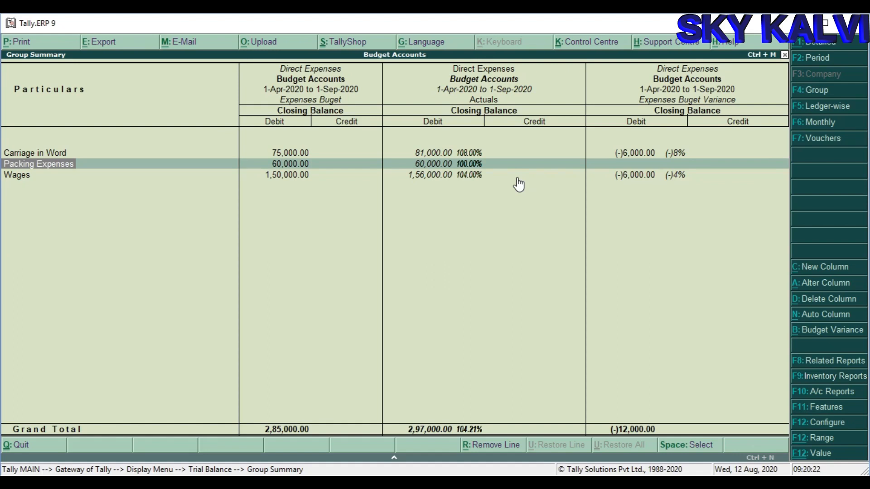
{"action": "key", "text": "Down"}
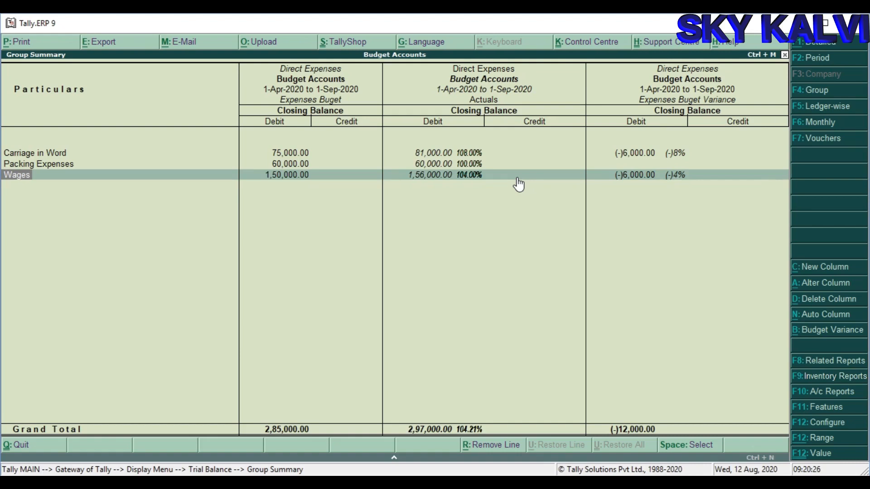
Open the Indirect Expenses group summary and show its budget variance against the Expenses Buget
{"action": "key", "text": "Escape"}
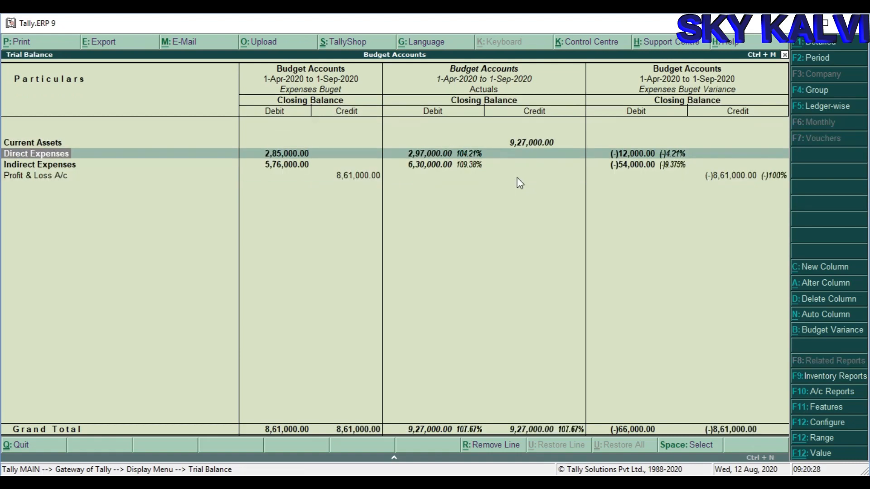
{"action": "key", "text": "Down"}
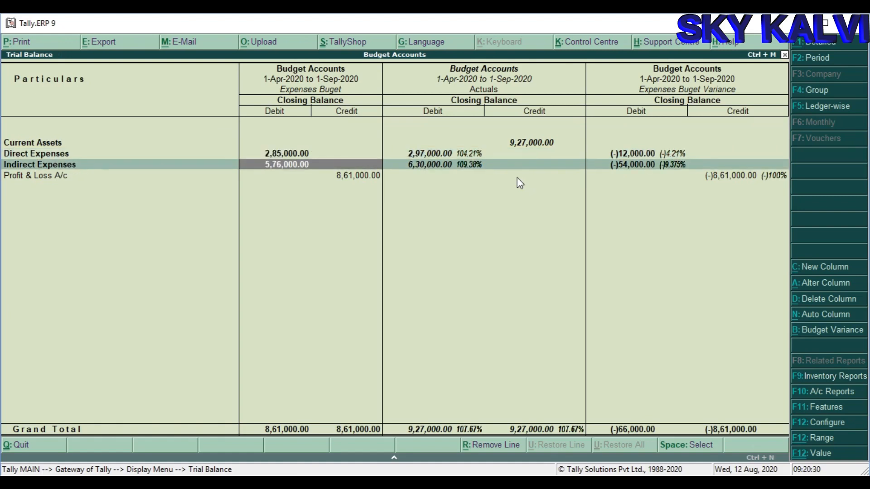
{"action": "key", "text": "Return"}
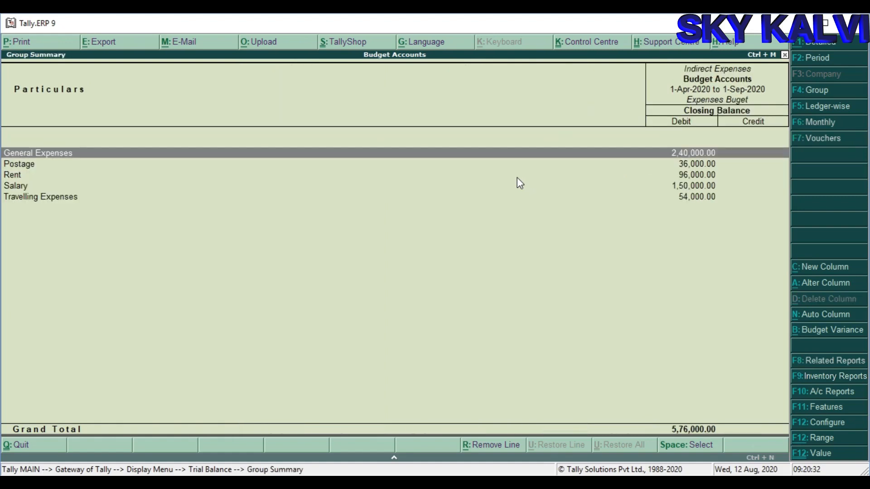
{"action": "key", "text": "alt+b"}
{"action": "key", "text": "Return"}
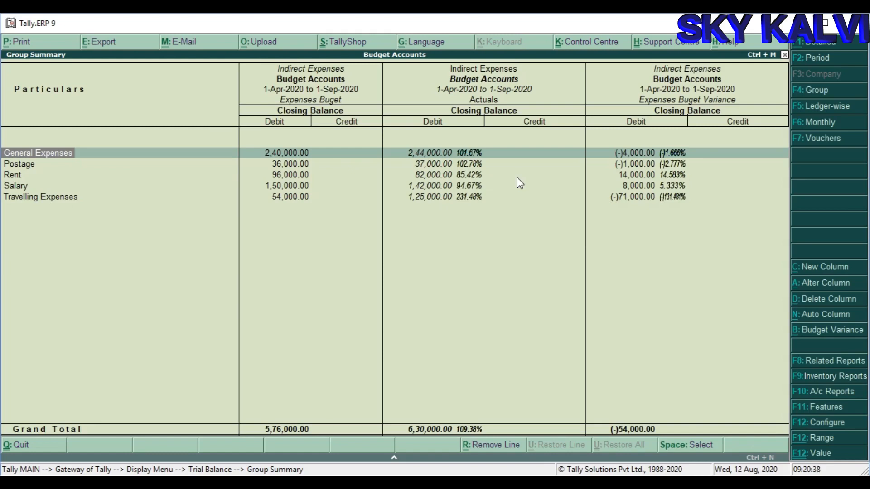
Compare the budget, actual and variance figures of each Indirect Expenses ledger, from General Expenses to Travelling Expenses, and close the Trial Balance
{"action": "key", "text": "Down"}
{"action": "key", "text": "Down"}
{"action": "key", "text": "Up"}
{"action": "key", "text": "Up"}
{"action": "key", "text": "Down"}
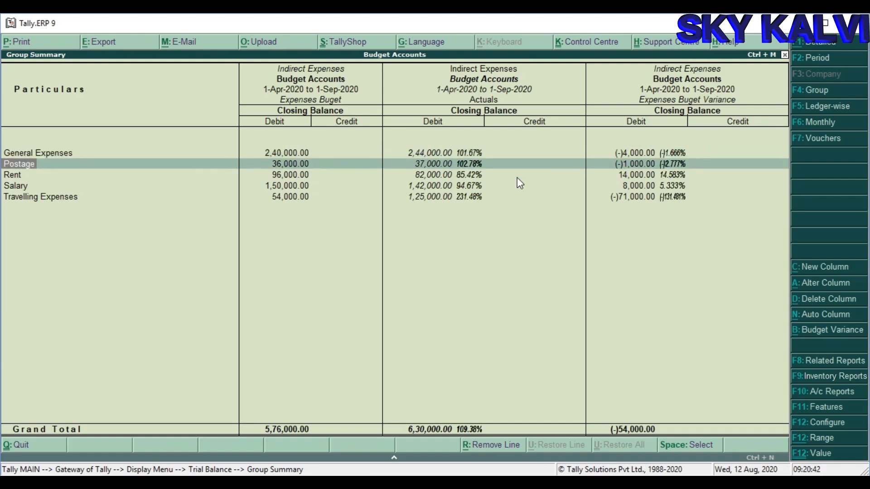
{"action": "key", "text": "Down"}
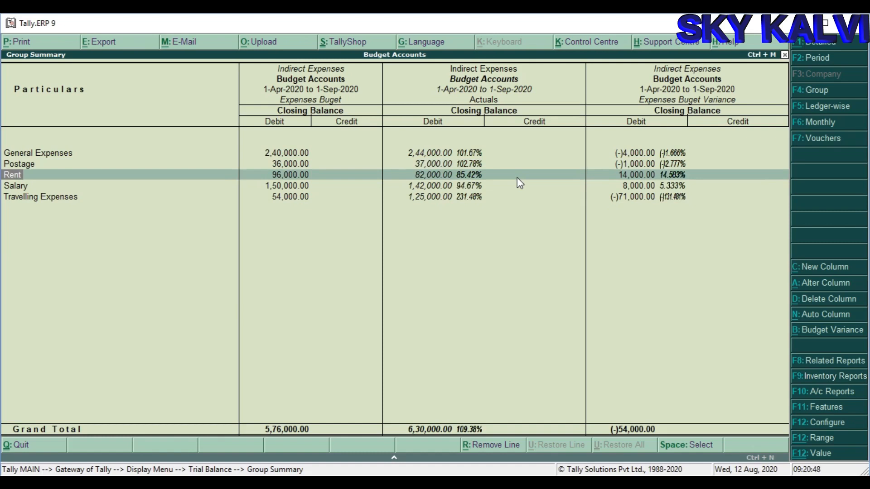
{"action": "key", "text": "Down"}
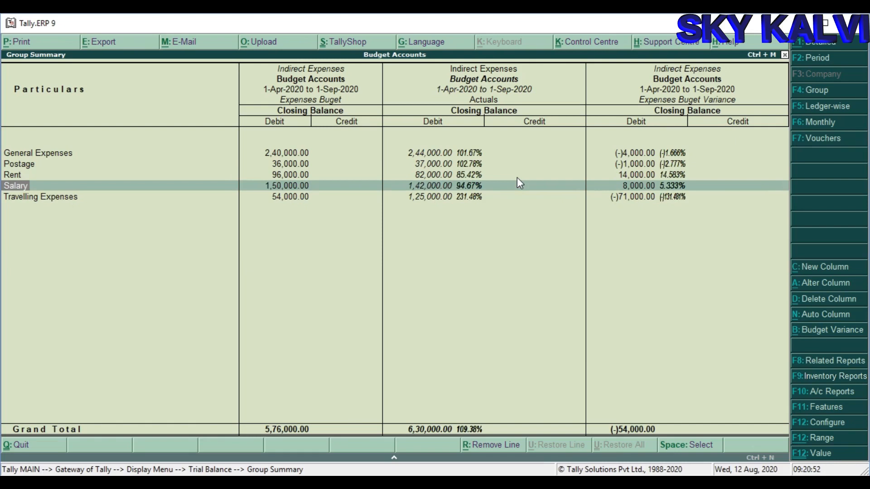
{"action": "key", "text": "Down"}
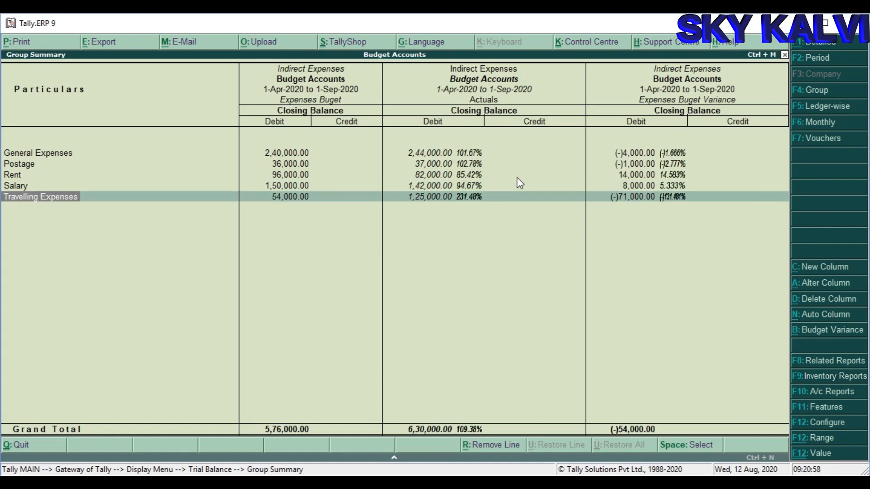
{"action": "key", "text": "Escape"}
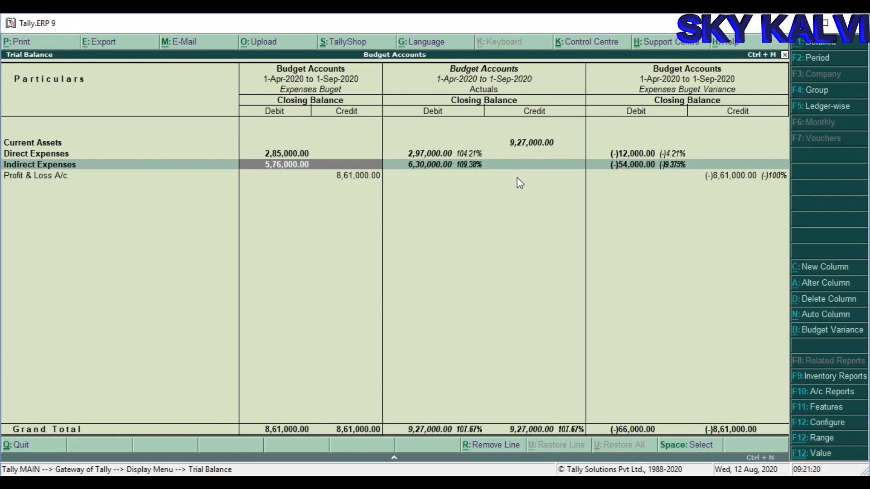
{"action": "key", "text": "Escape"}
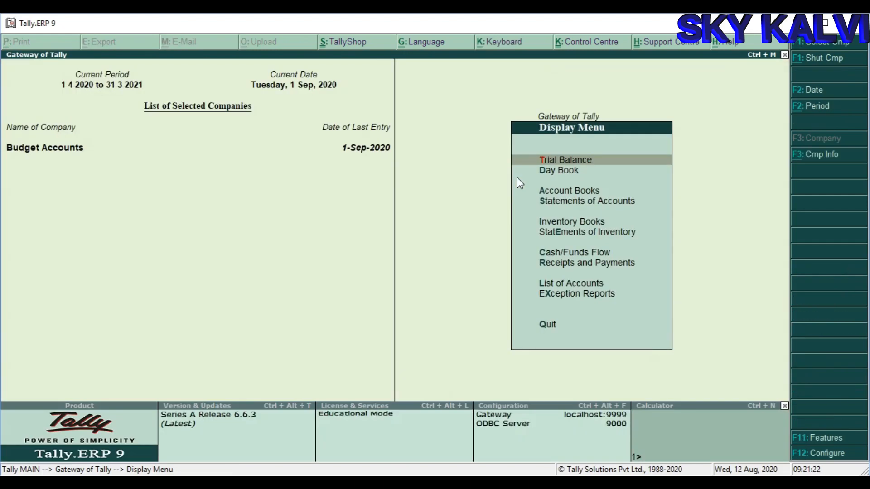